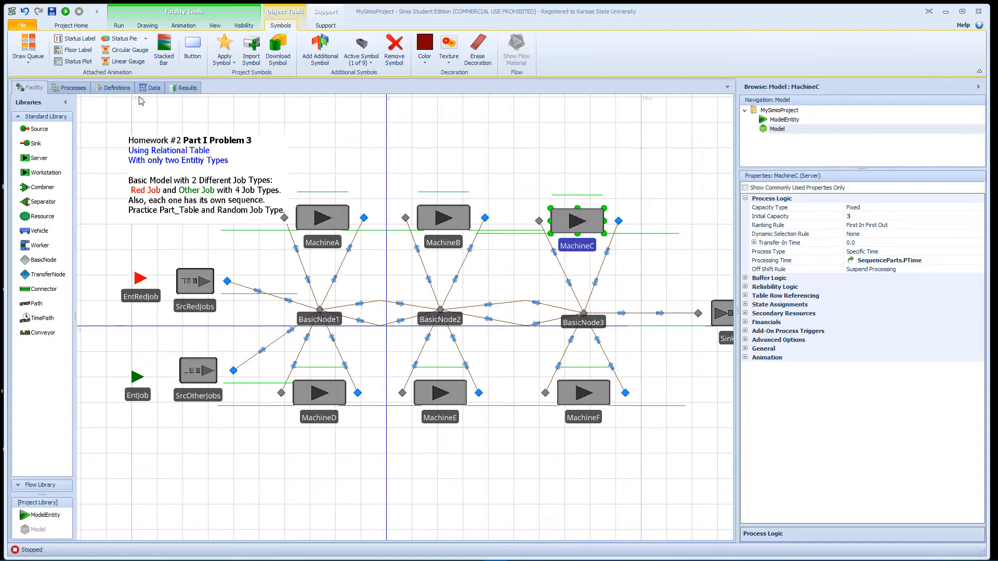
Step: Add an integer state variable named NoInSystem to the model's definitions
left_click(124, 89)
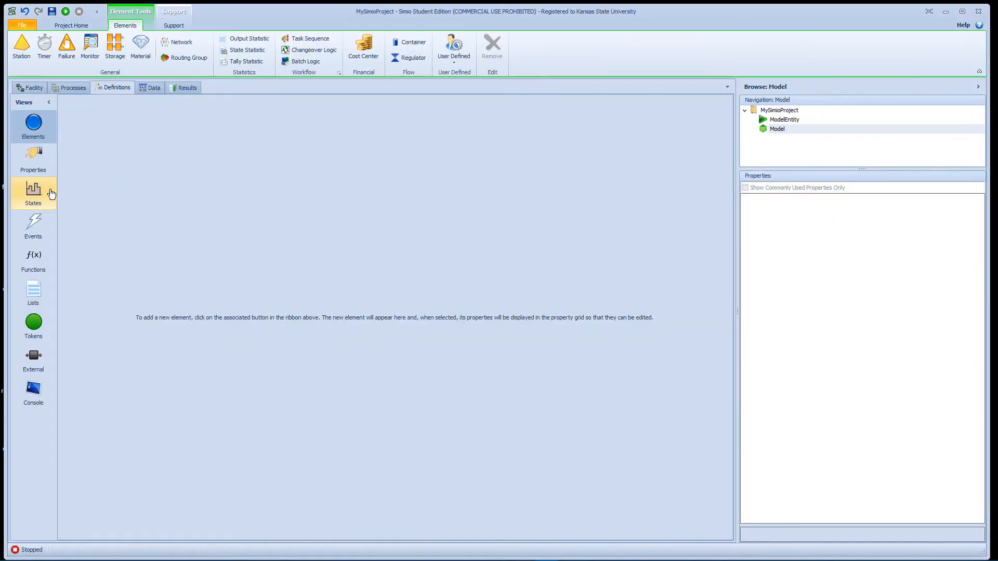
left_click(46, 193)
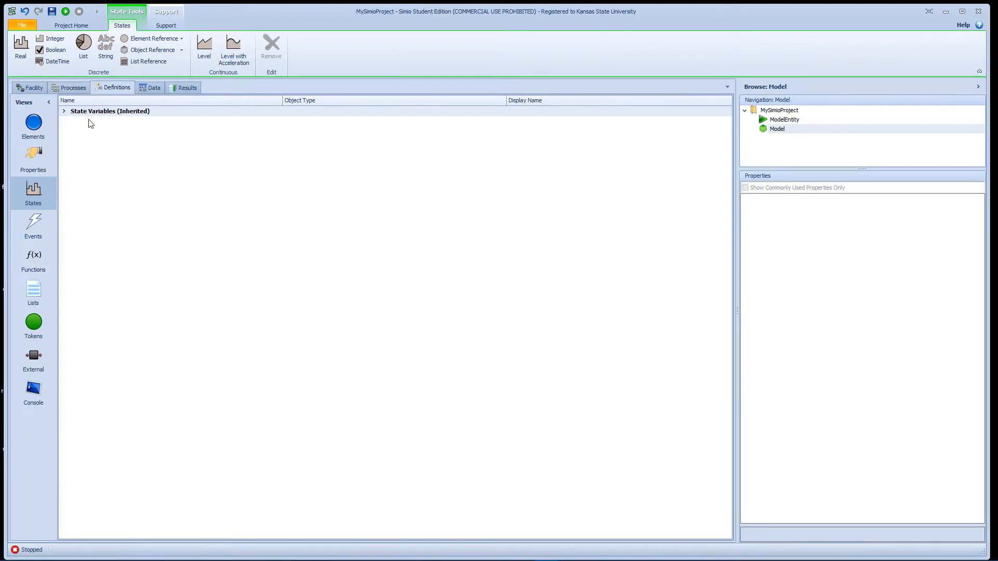
left_click(51, 42)
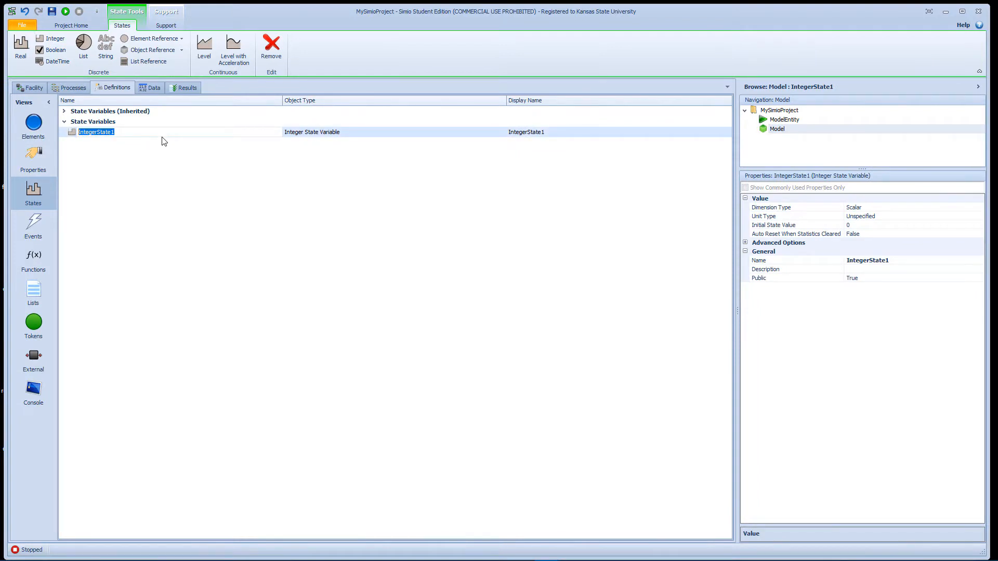
type("N")
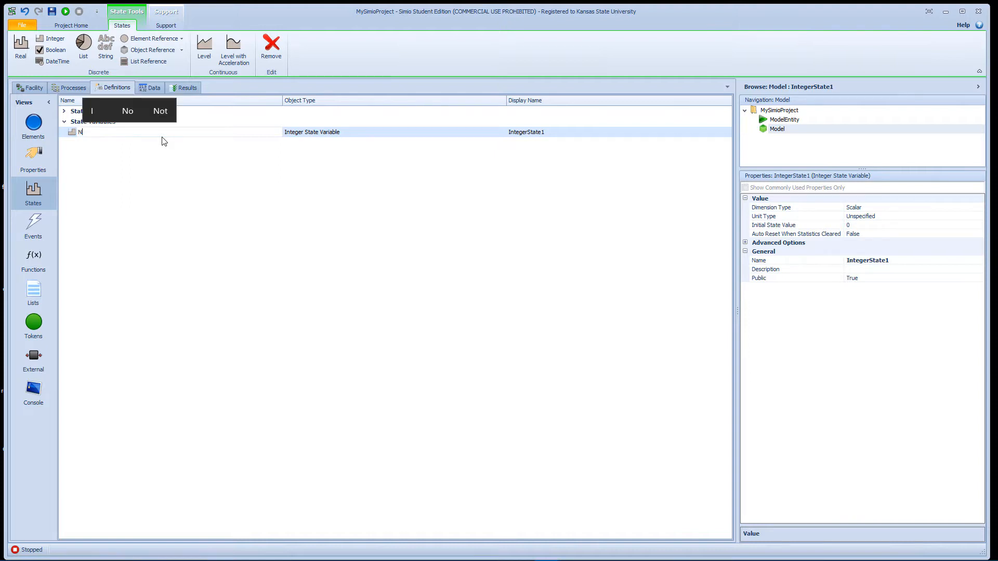
type("o")
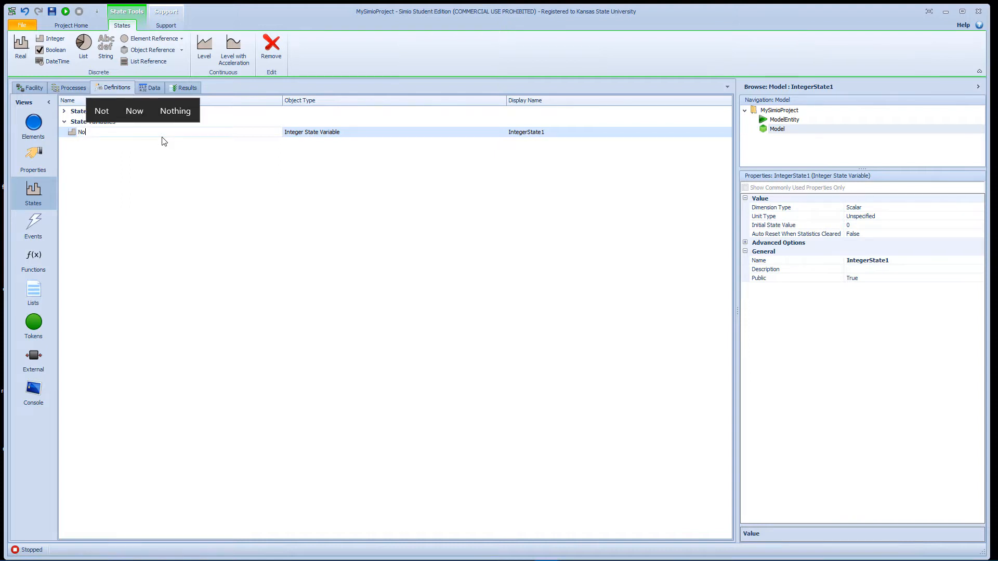
type("InSystem")
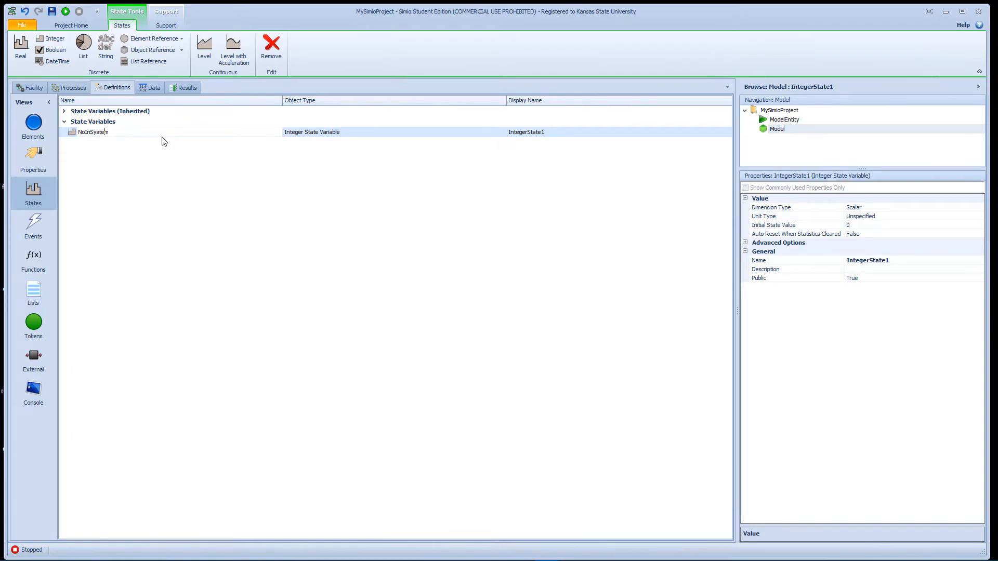
left_click(164, 141)
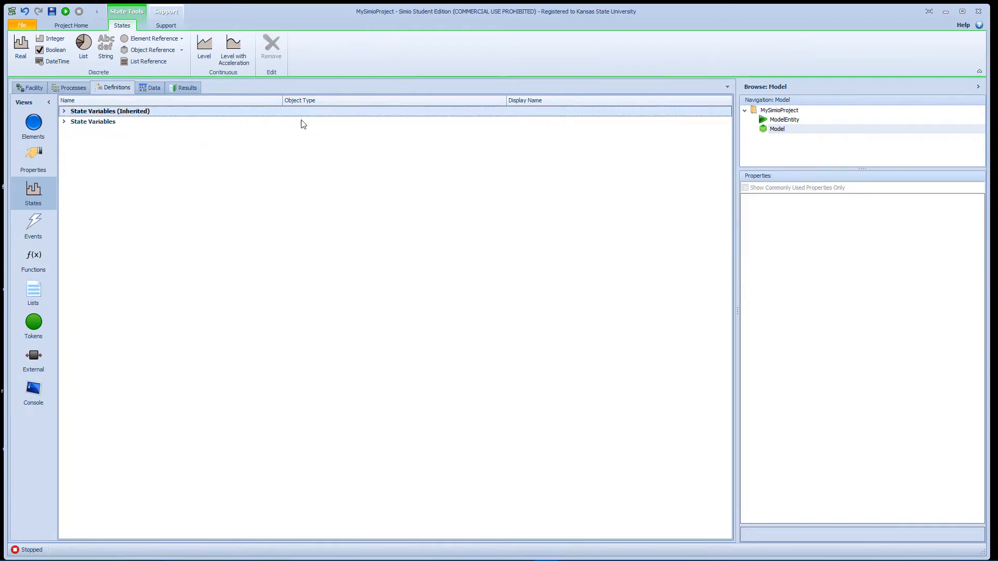
Step: Rename the NoInSystem state variable as StaNoInSystem
left_click(64, 123)
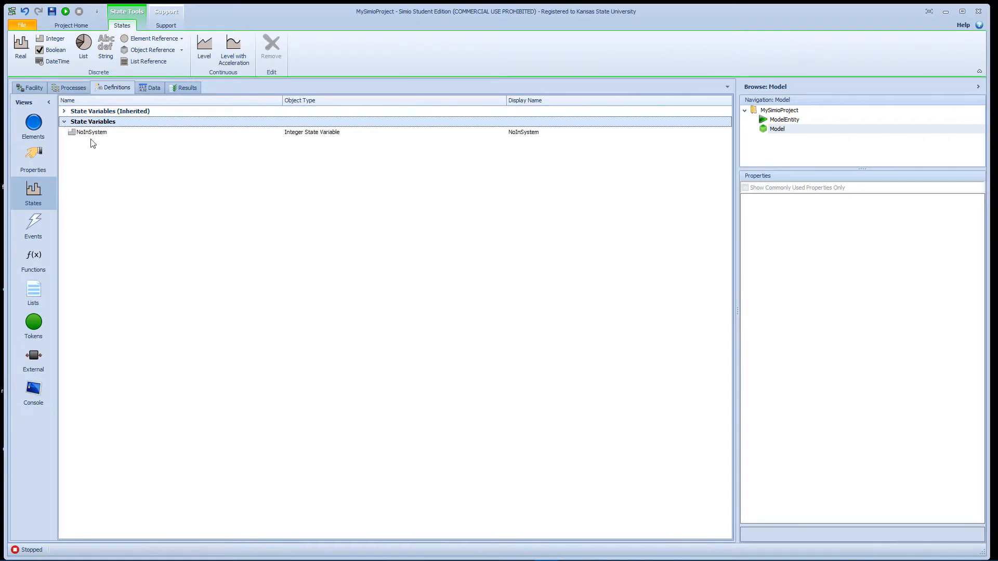
left_click(90, 134)
left_click(89, 134)
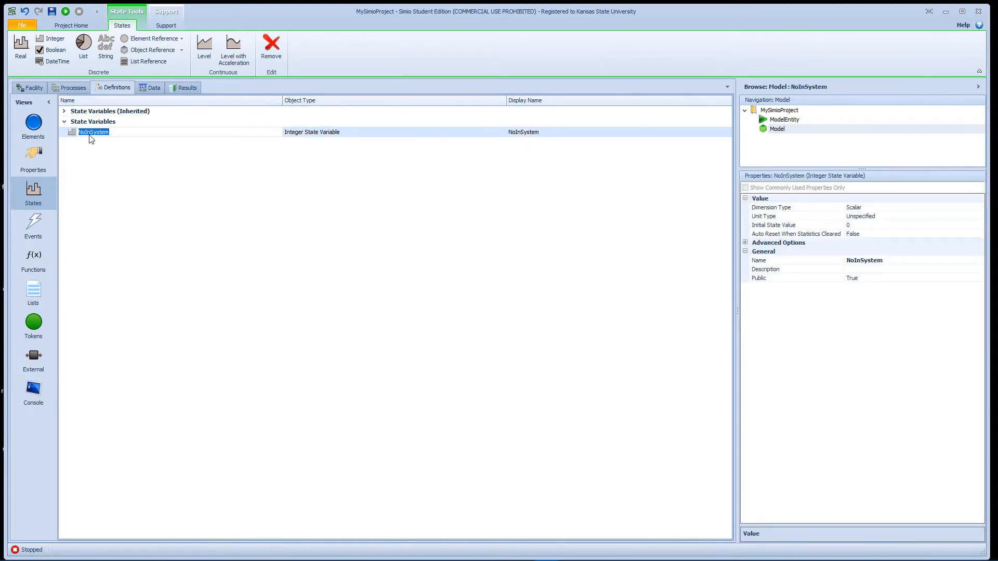
key("Home")
type("Sta")
key("Return")
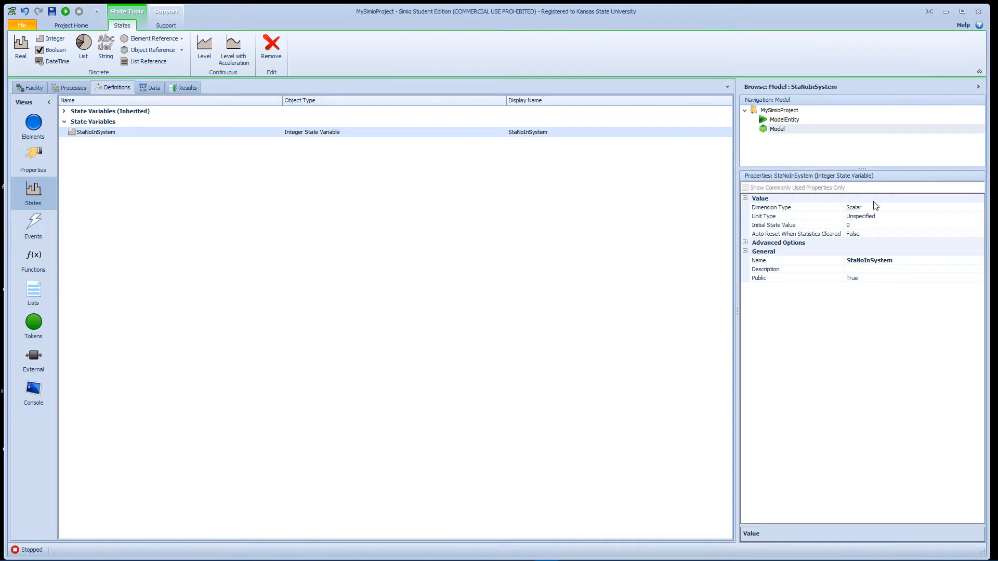
Step: Make the StaNoInSystem state variable a Vector with 5 rows
left_click(885, 207)
left_click(979, 207)
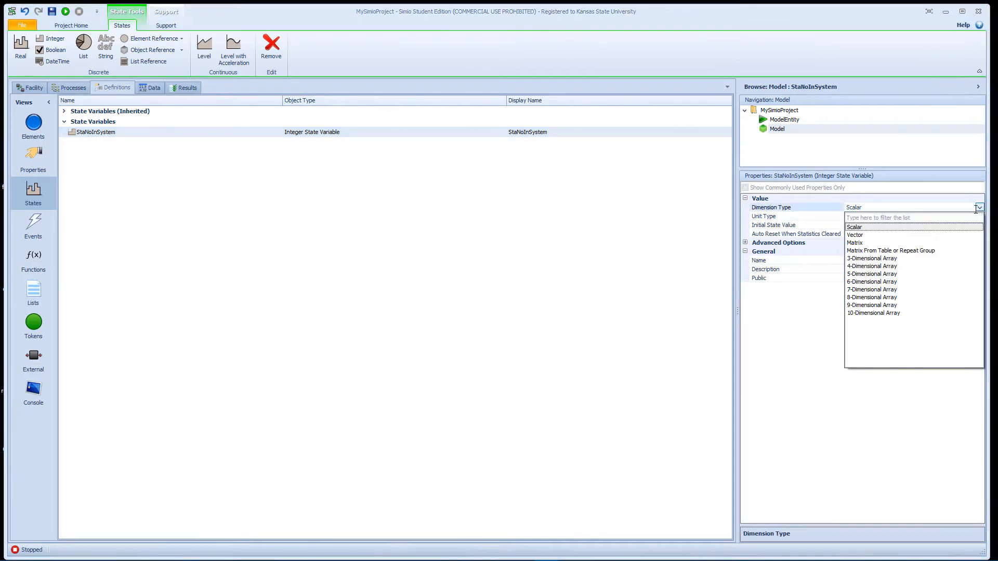
left_click(897, 236)
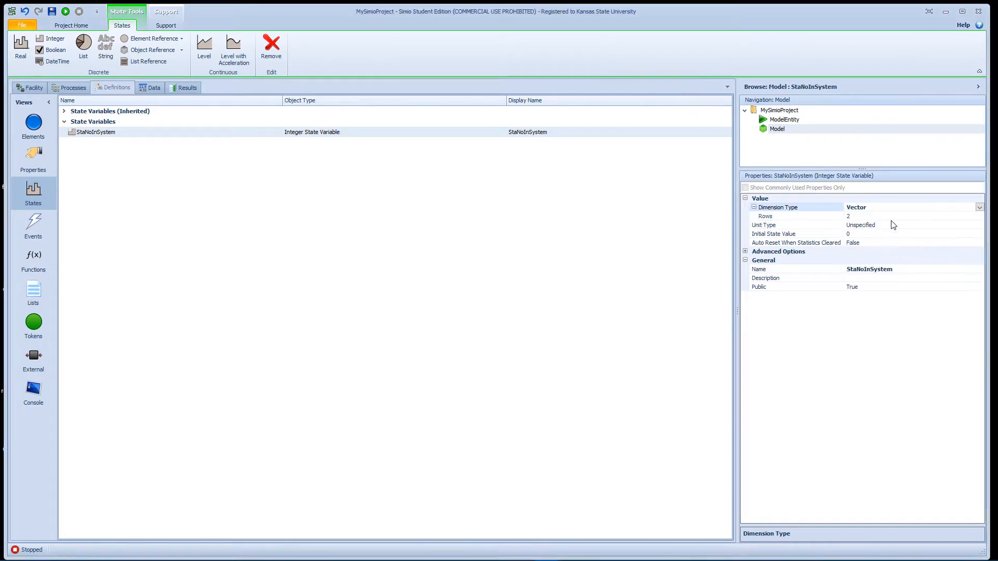
left_click(867, 217)
key("BackSpace")
type("5")
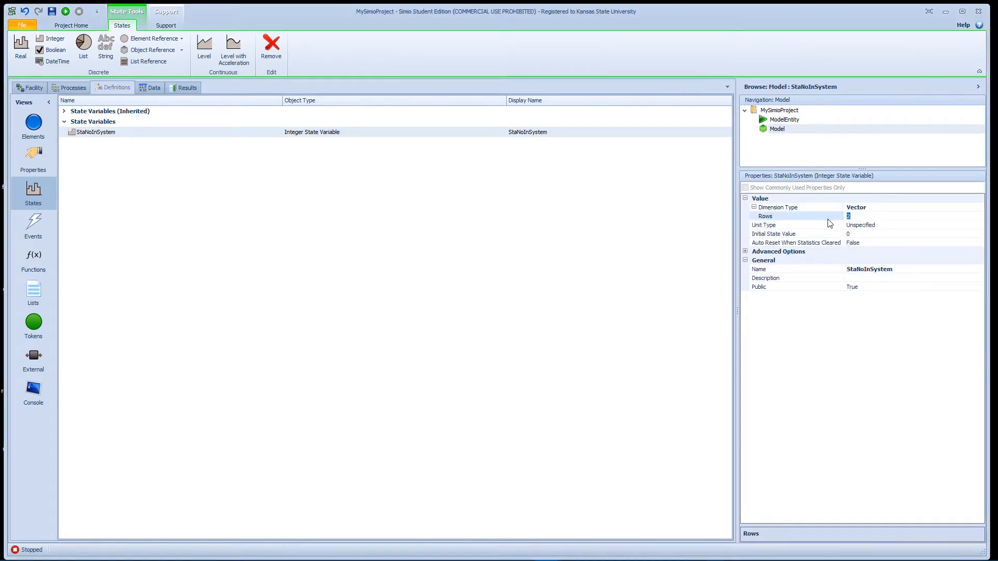
left_click(594, 225)
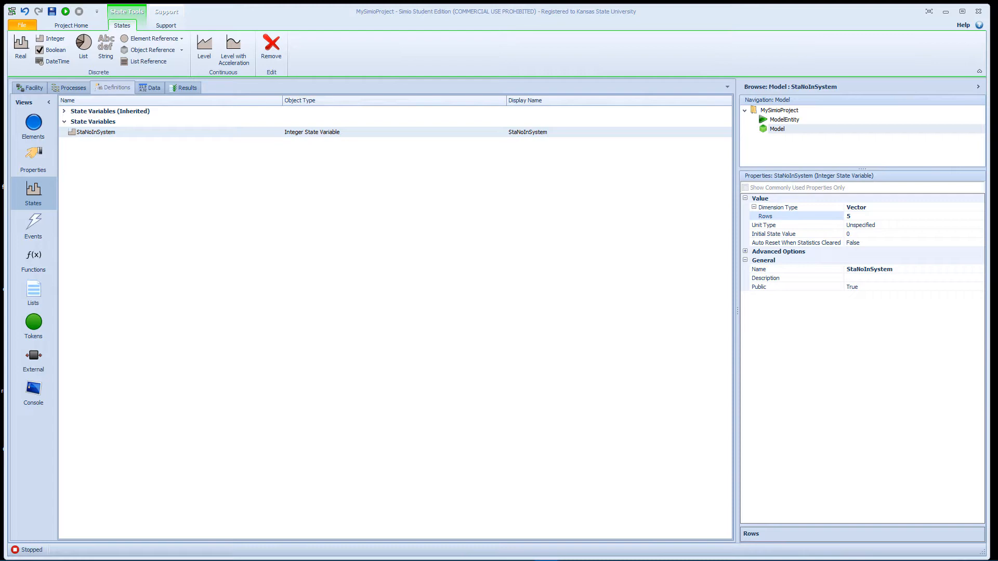
Step: Add a third Before Exiting state assignment to the SrcOtherJobs source, using StaNoInSystem as its state variable
left_click(31, 88)
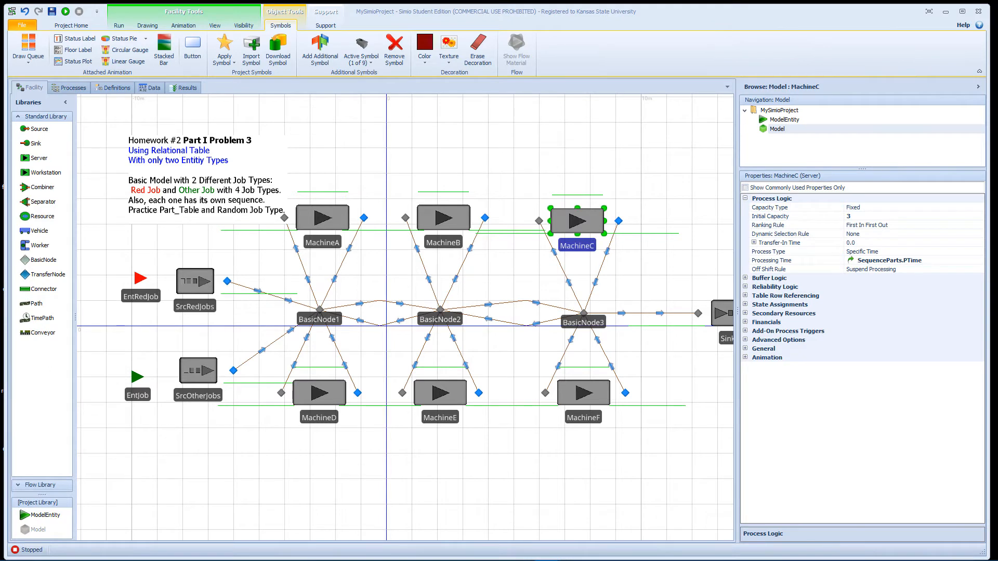
left_click(203, 380)
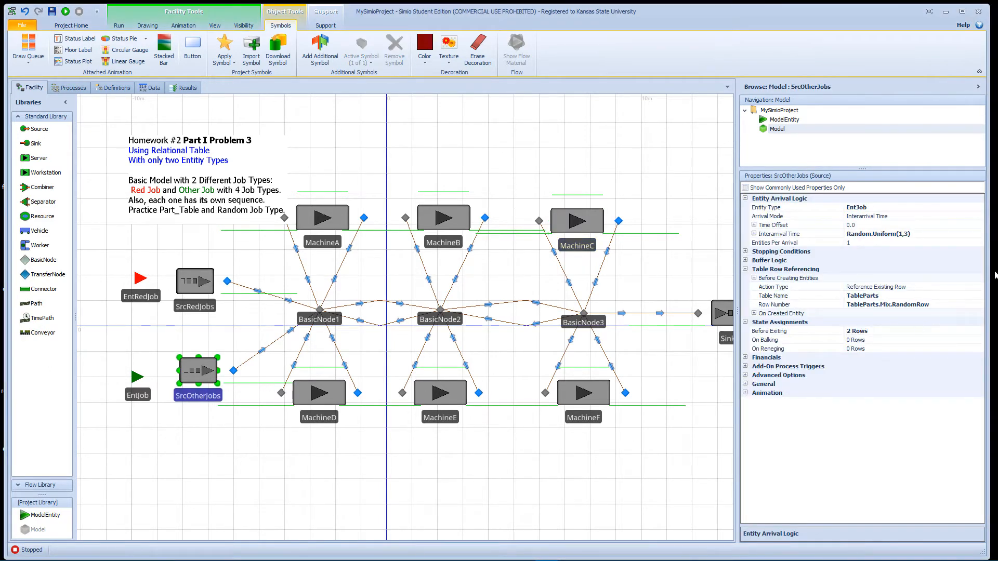
left_click(954, 332)
left_click(979, 331)
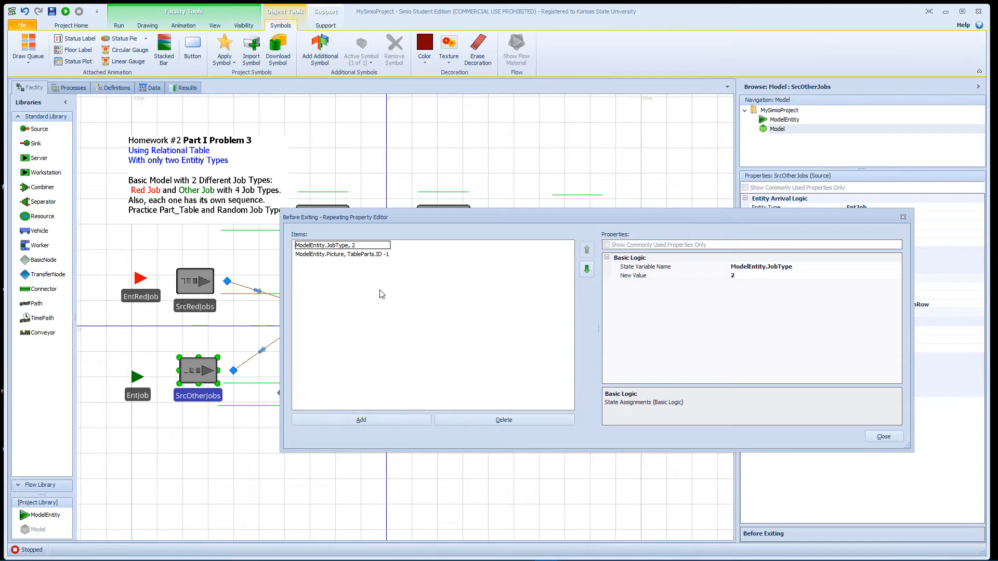
left_click(384, 420)
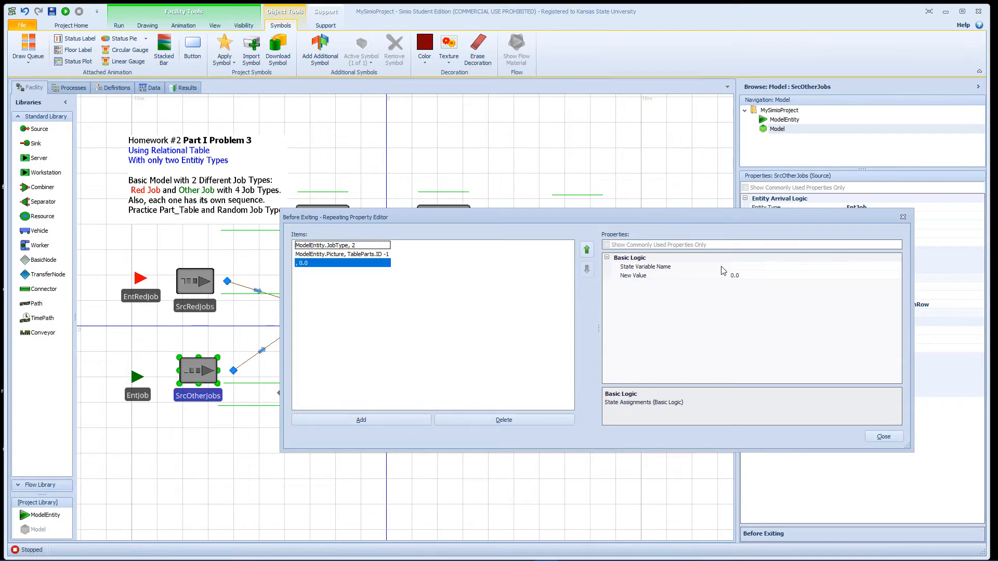
left_click(764, 266)
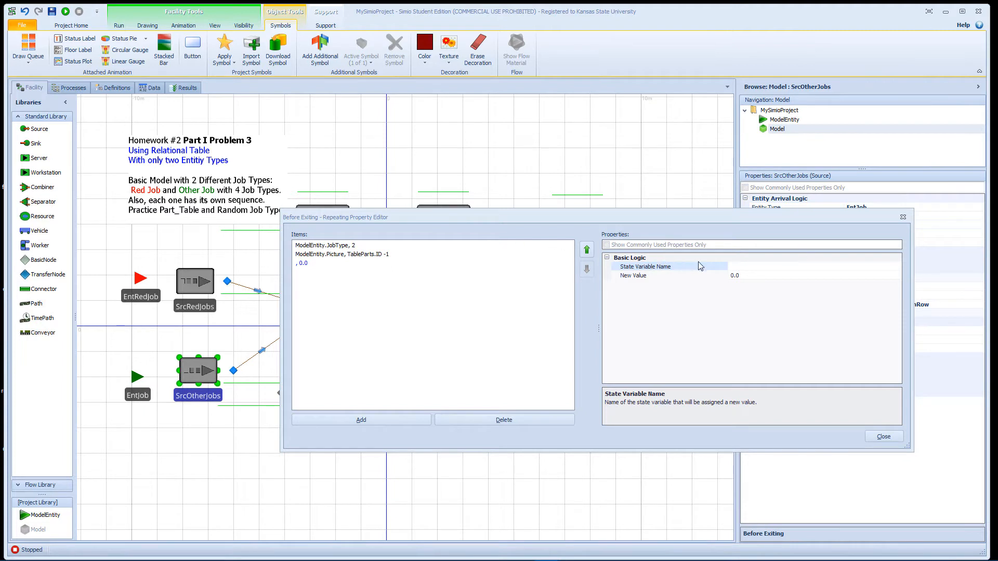
left_click(791, 268)
left_click(897, 267)
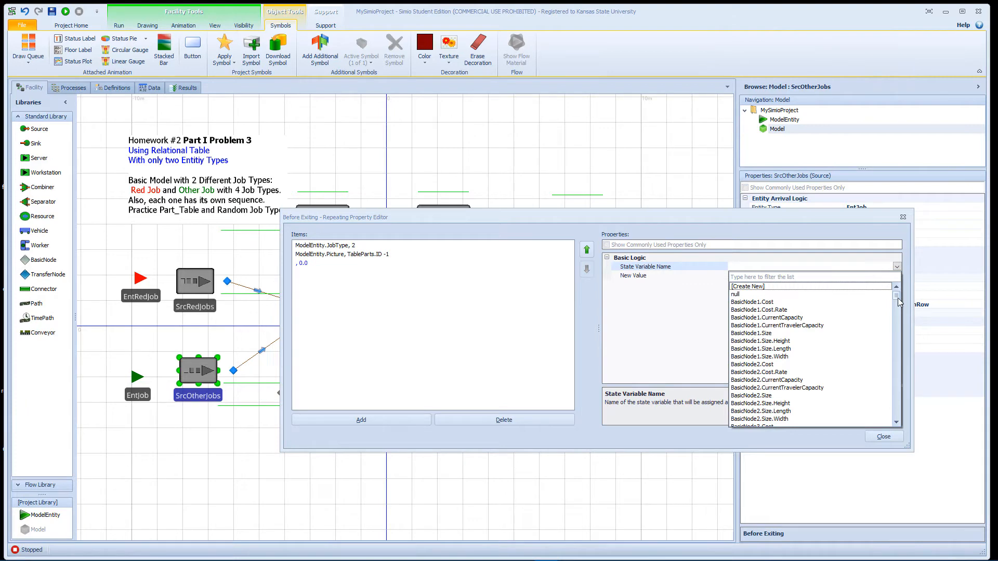
left_click_drag(897, 298, 896, 419)
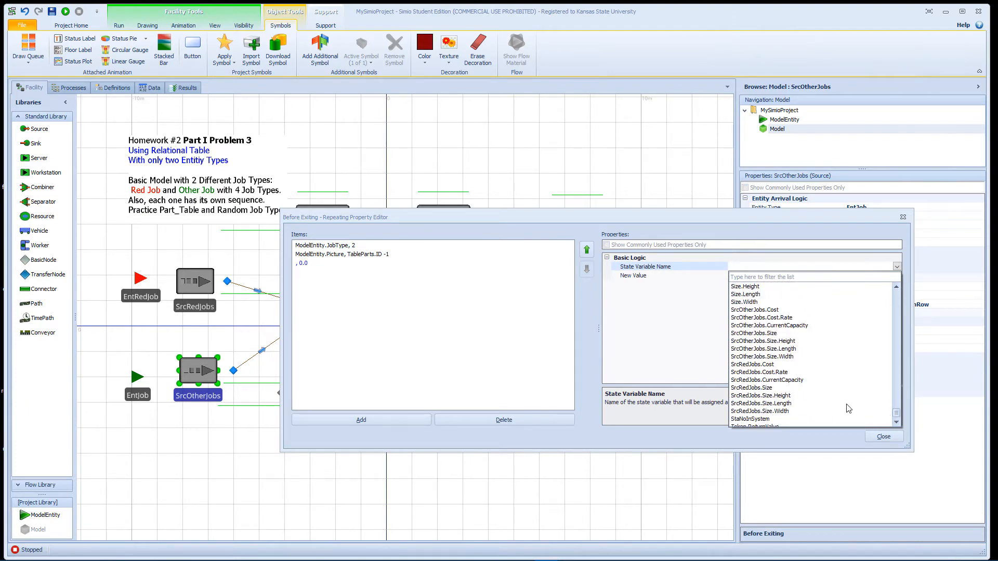
left_click(764, 420)
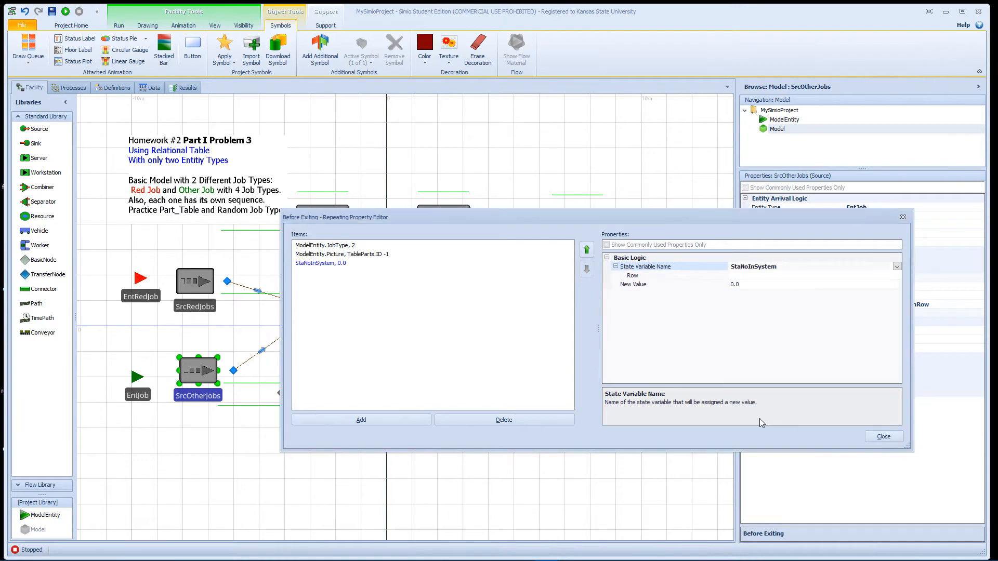
Step: Enter TablePart.ID+1 as the row index of the StaNoInSystem assignment
left_click(741, 275)
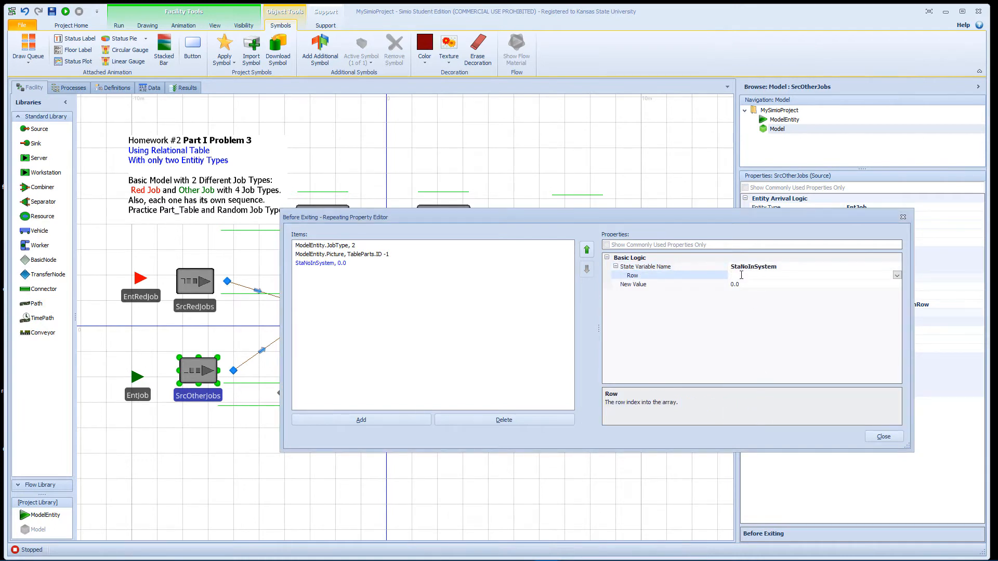
type("Ta")
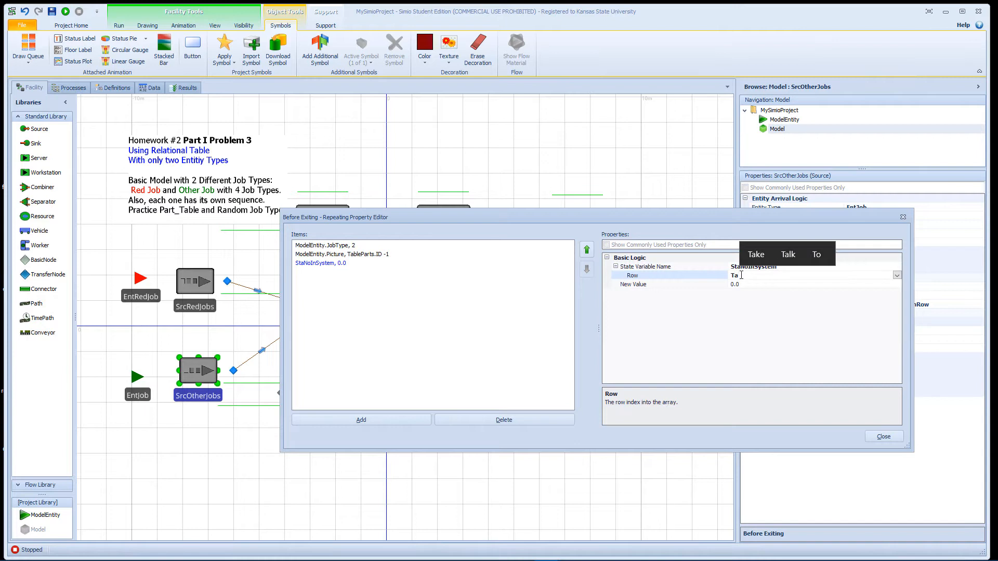
type("b")
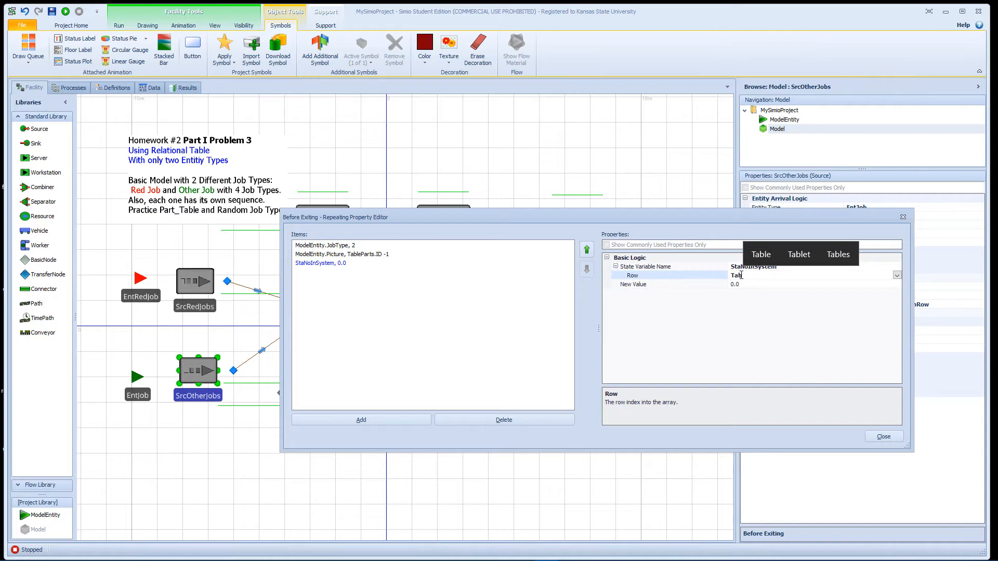
type("lePart")
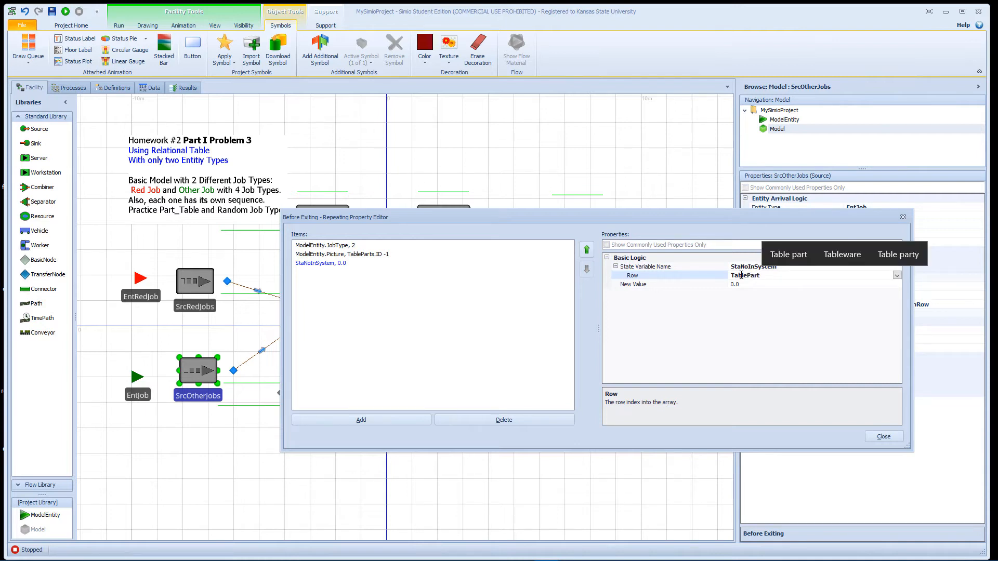
type(".I")
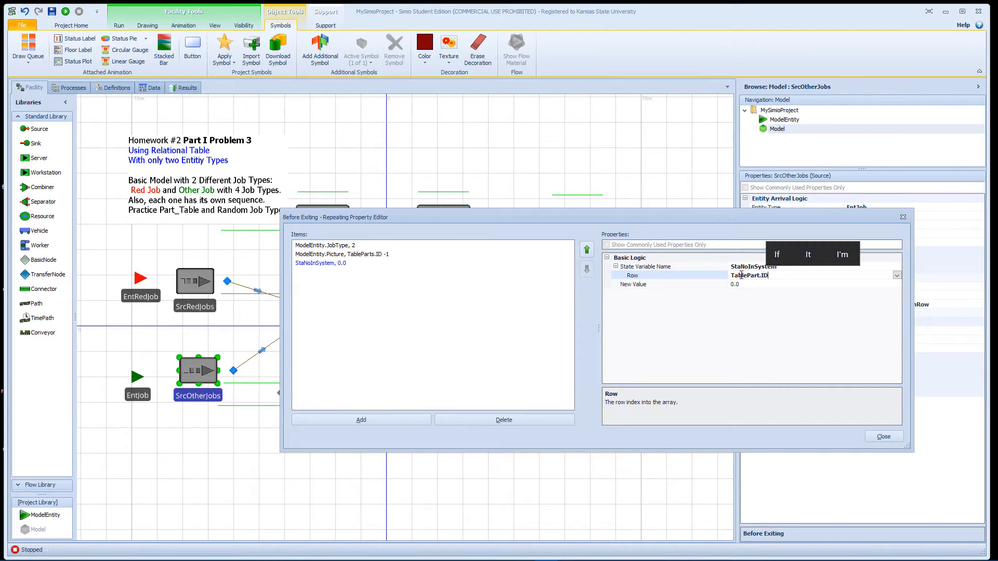
type("D")
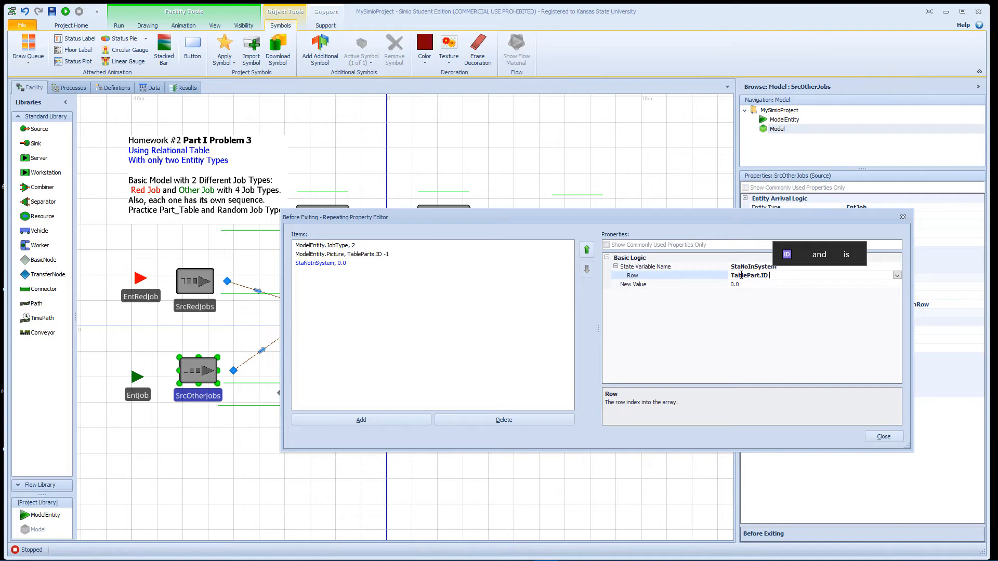
type(" +1")
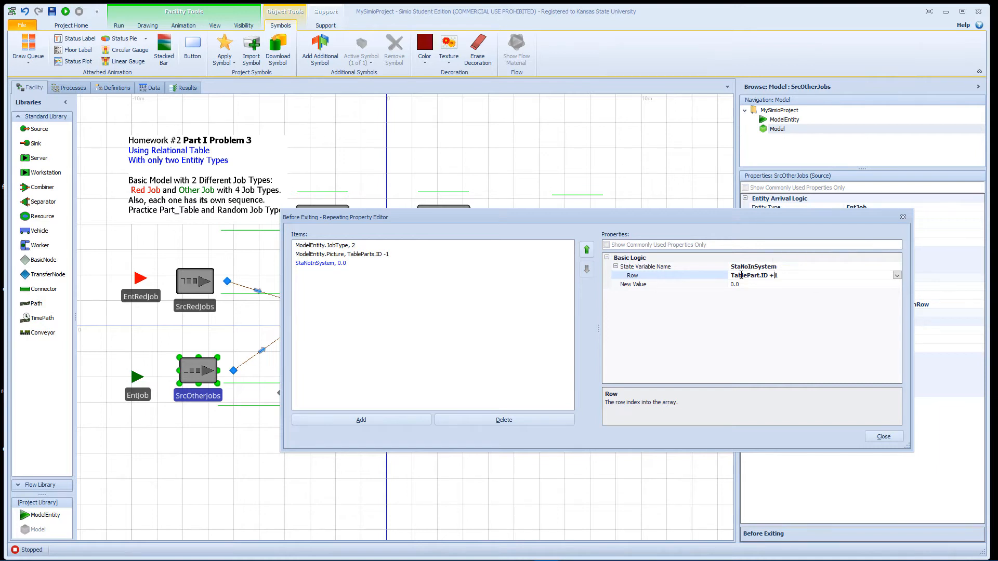
key("Delete")
left_click_drag(781, 267, 762, 268)
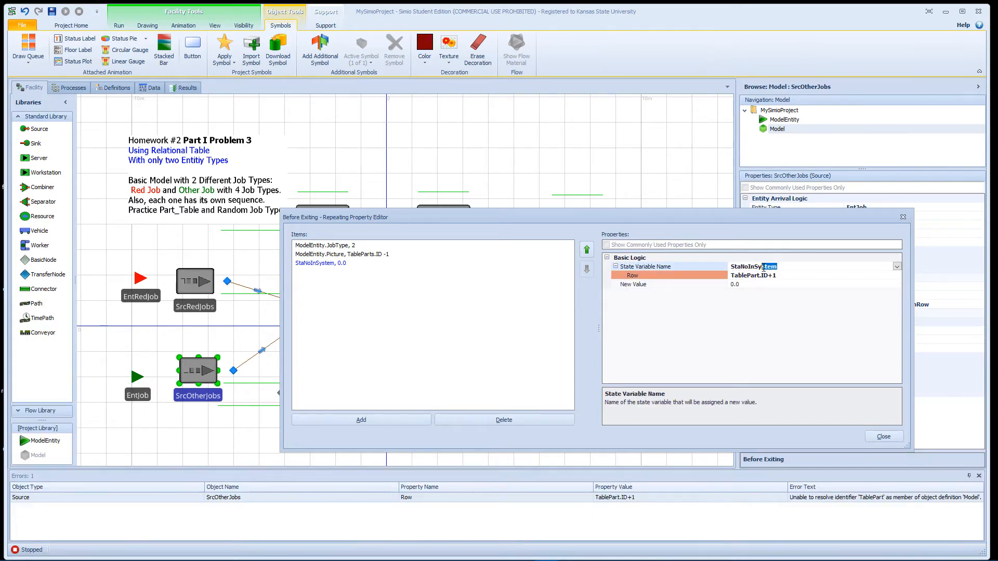
Step: Correct the table name in the row expression so that it reads TableParts.ID+1
left_click(759, 276)
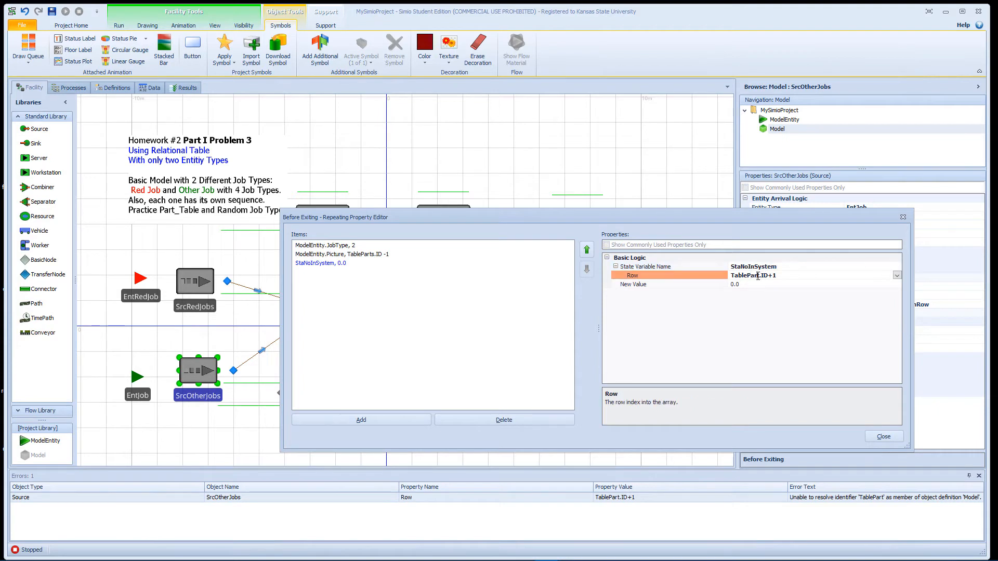
type("s")
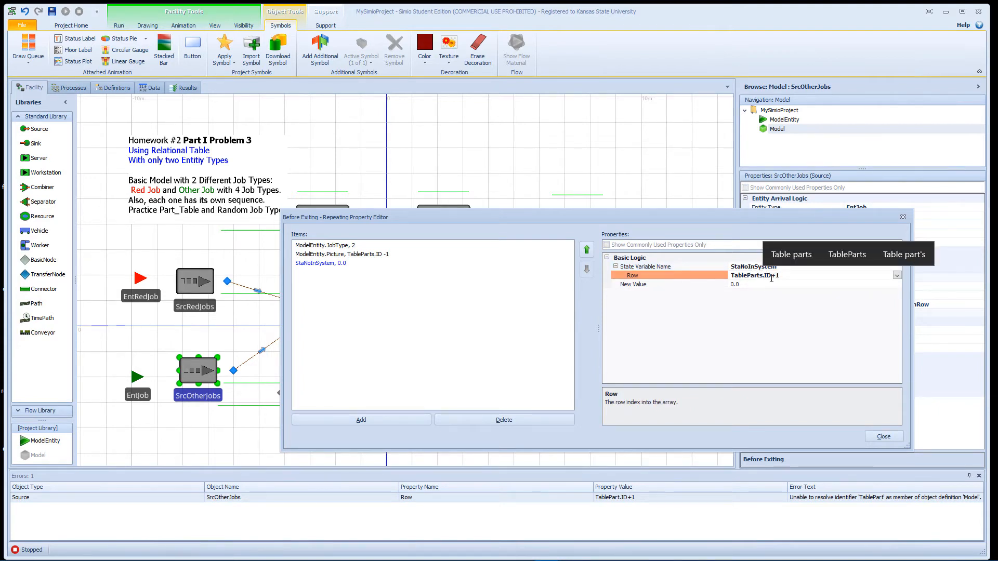
key("Return")
left_click_drag(784, 276, 737, 274)
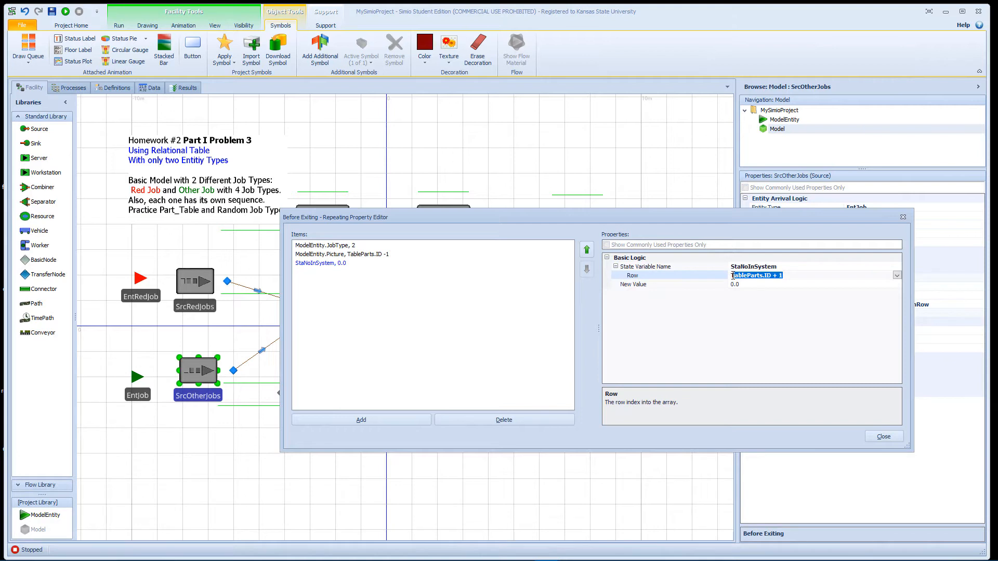
Step: Set the new value of SrcOtherJobs' StaNoInSystem assignment to StaNoInSystem[TableParts.ID + 1] + 1, copy the expression, and close the assignment editor
left_click(809, 285)
left_click(897, 285)
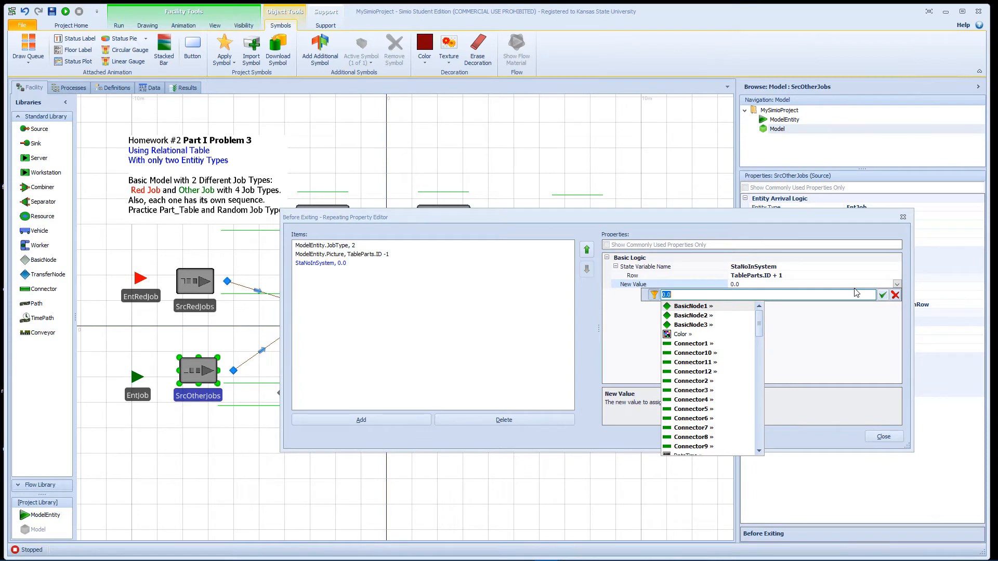
type("St")
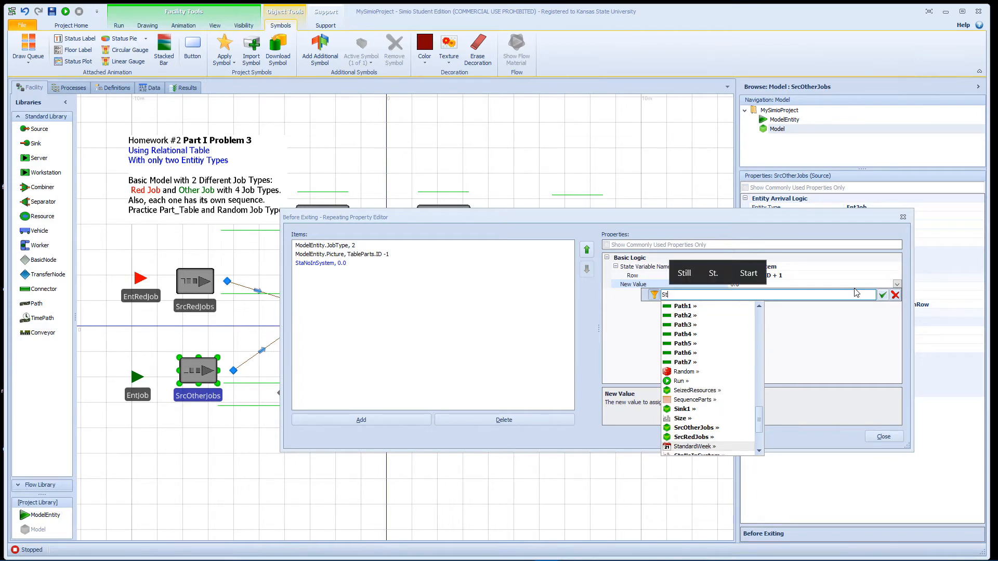
type("aN")
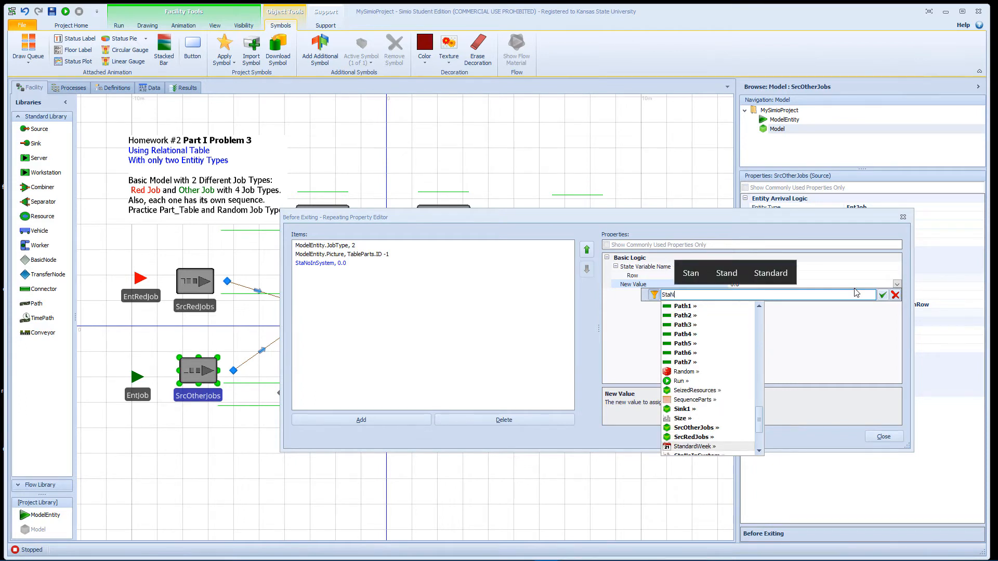
key("Down")
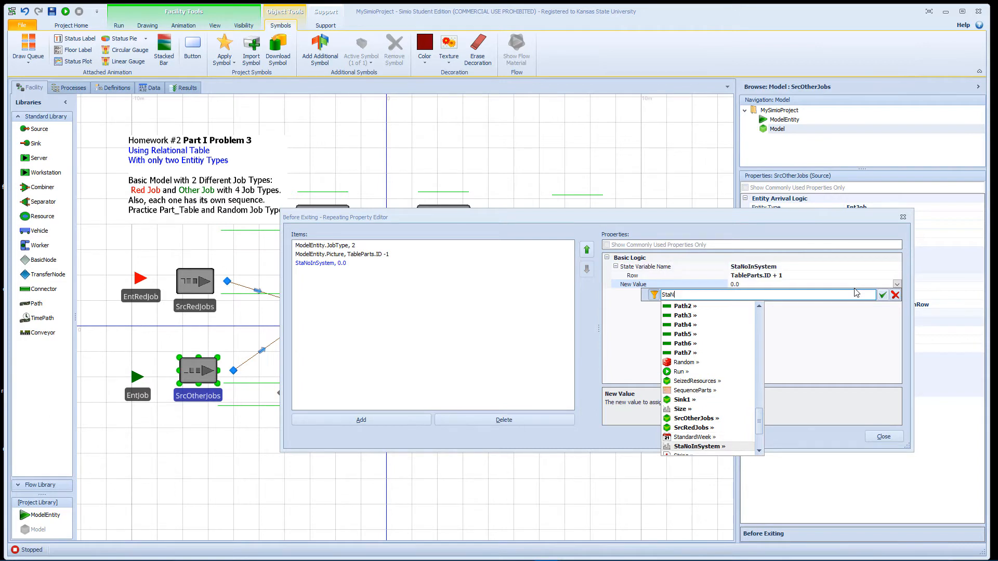
key("Return")
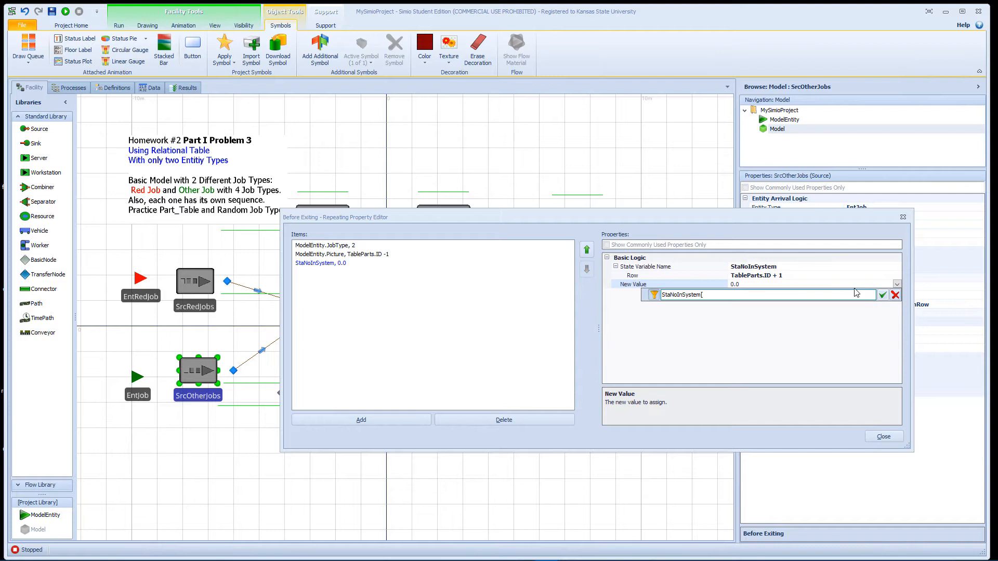
type("[")
type("TableParts.ID + 1")
left_click_drag(774, 294, 666, 304)
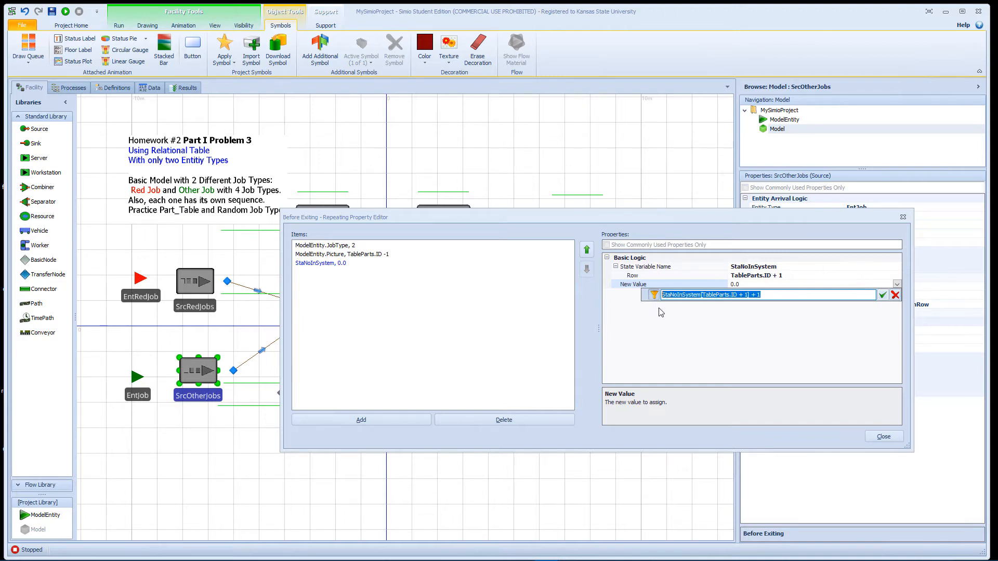
left_click(881, 297)
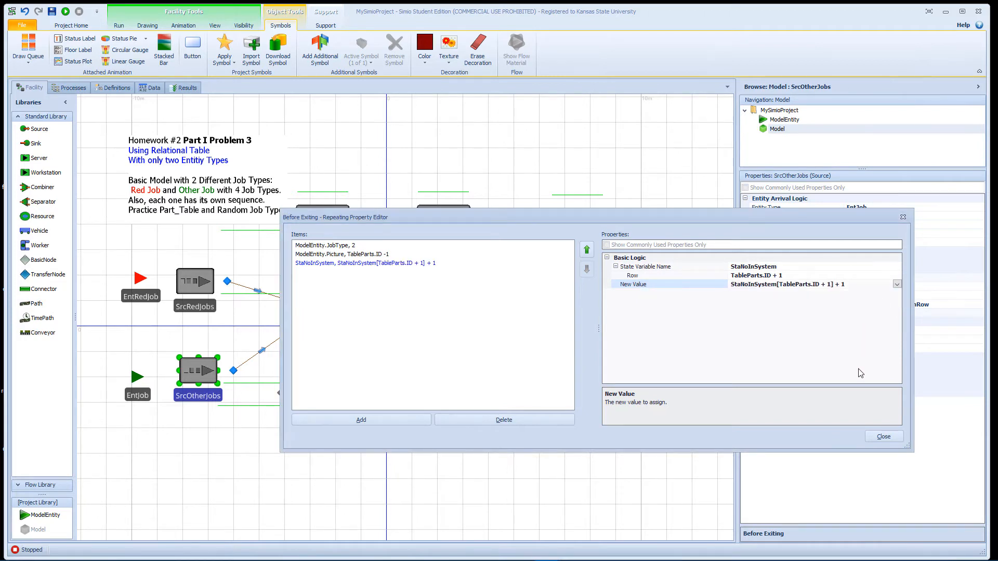
left_click(880, 439)
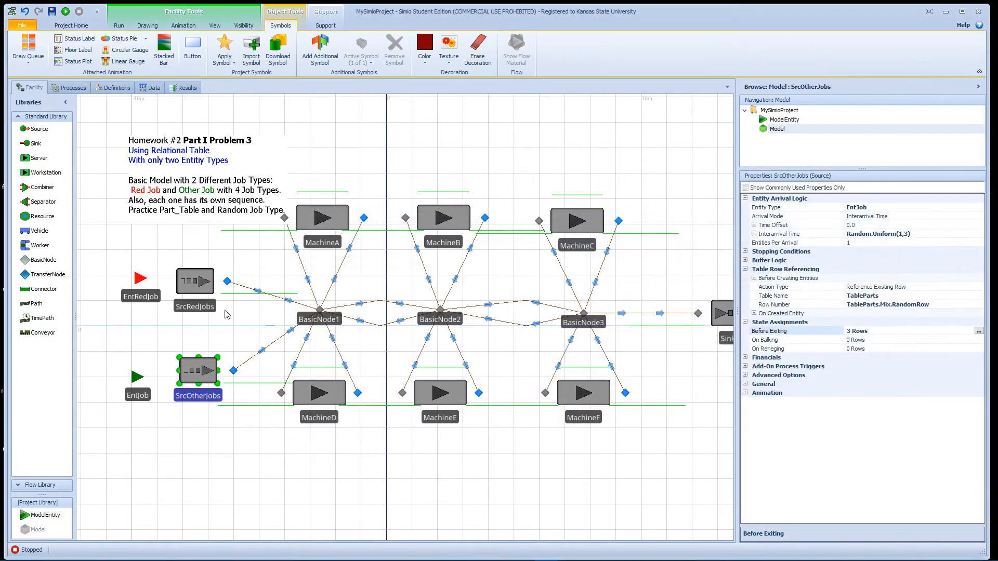
Step: Add a second Before Exiting state assignment to the SrcRedJobs source, using StaNoInSystem as its state variable
left_click(196, 306)
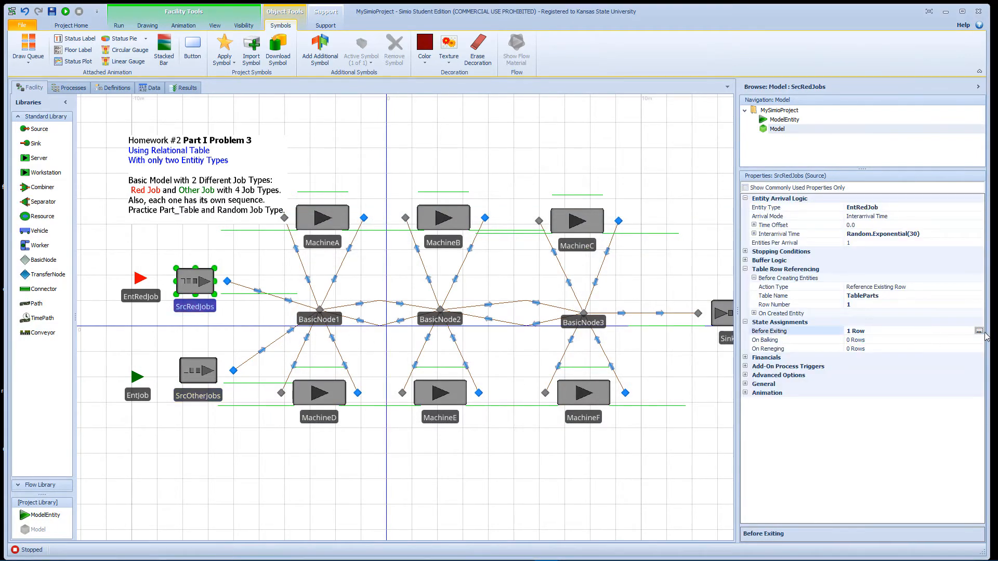
left_click(978, 331)
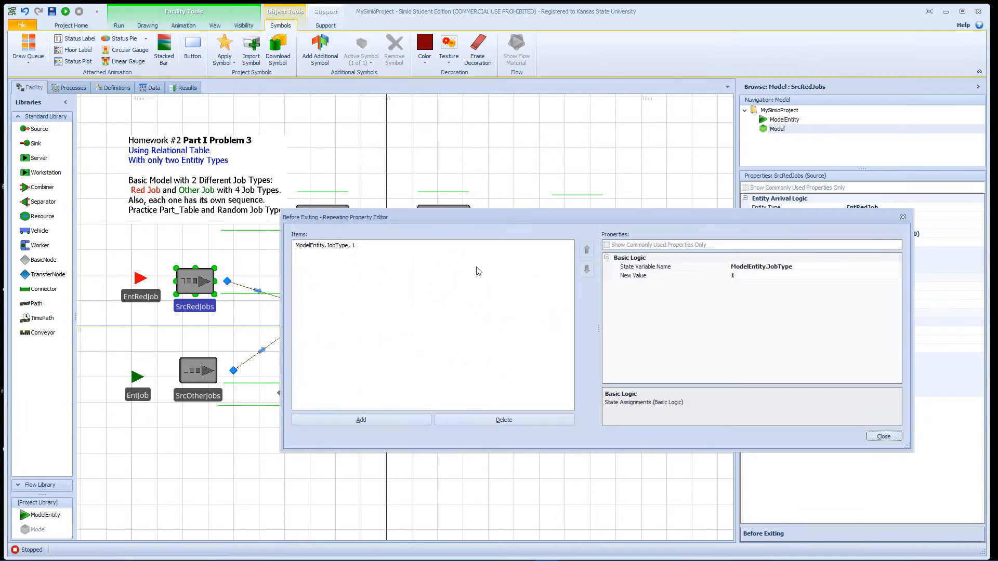
left_click(380, 420)
left_click(818, 267)
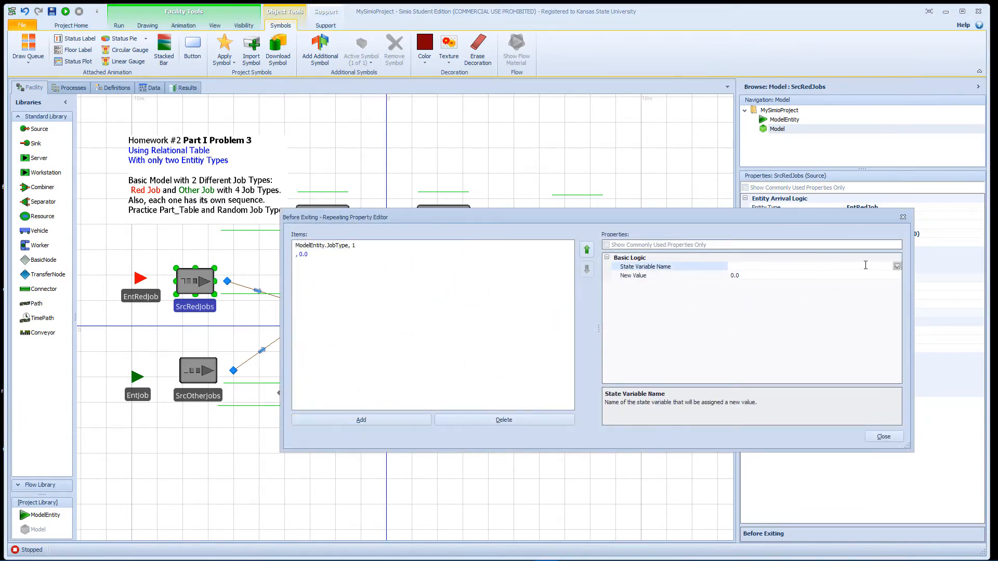
left_click(897, 267)
left_click_drag(896, 292, 889, 415)
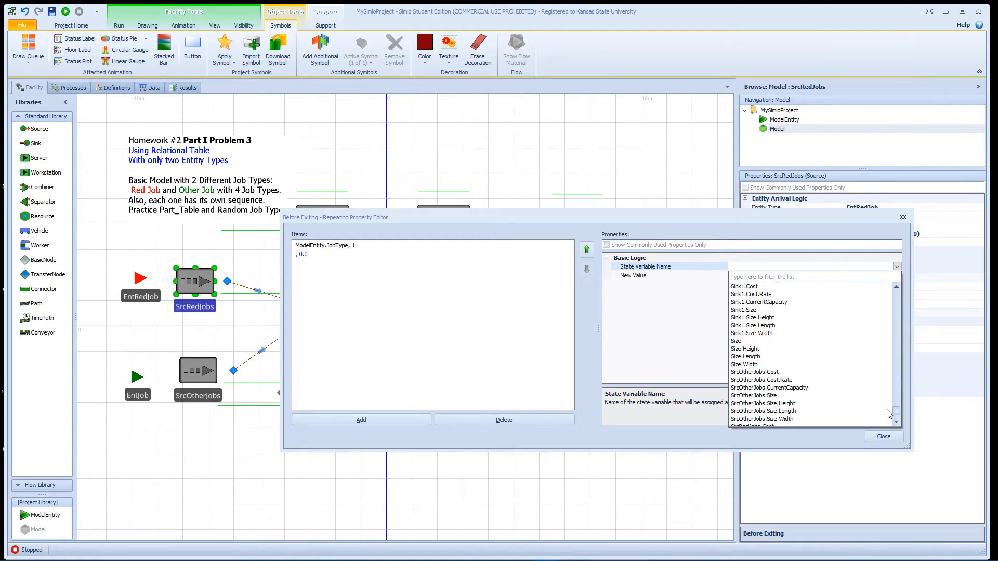
scroll(817, 377, "down", 3)
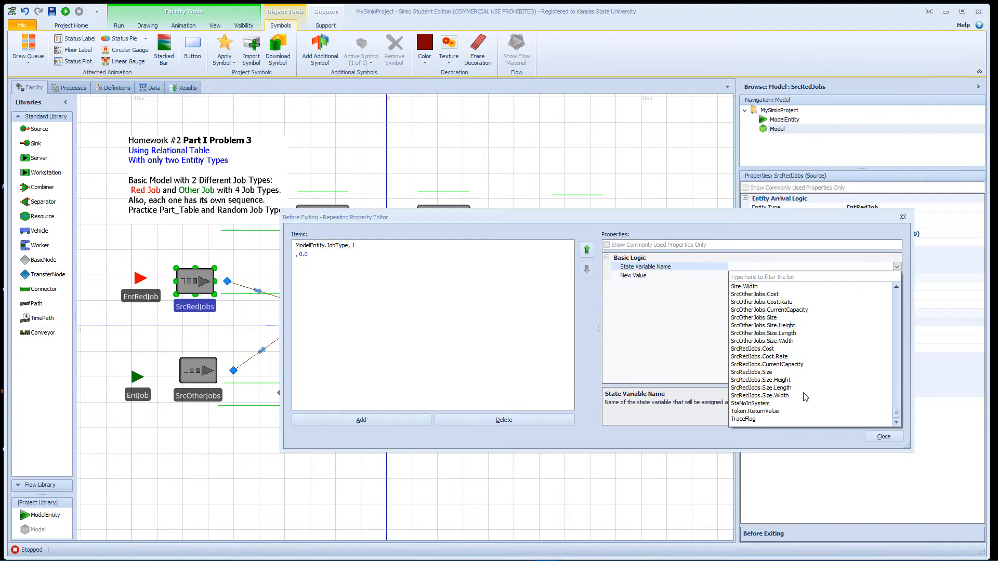
left_click(762, 404)
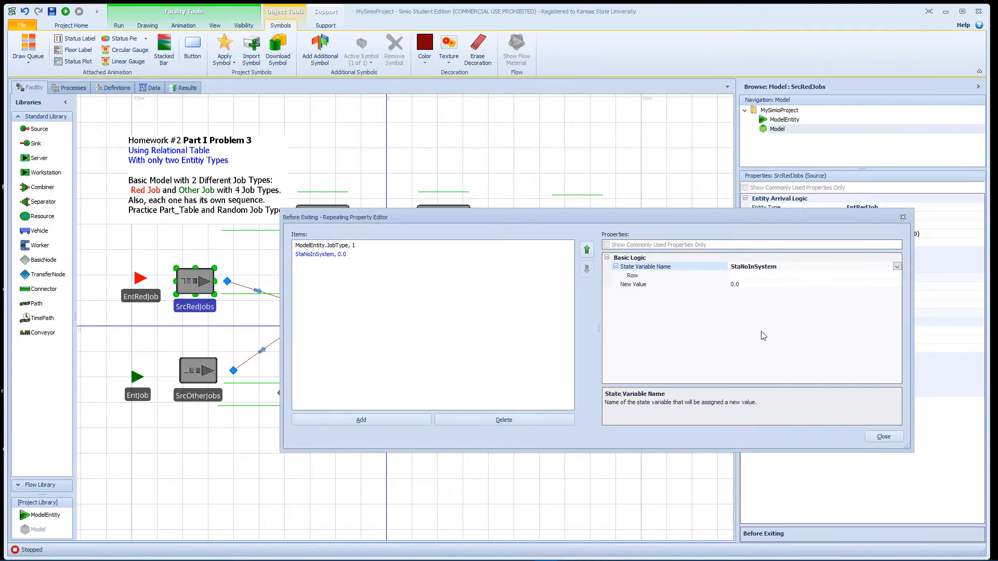
Step: Set the SrcRedJobs assignment's row to 1 and use the copied StaNoInSystem expression as its new value, trimming the row index
left_click(749, 275)
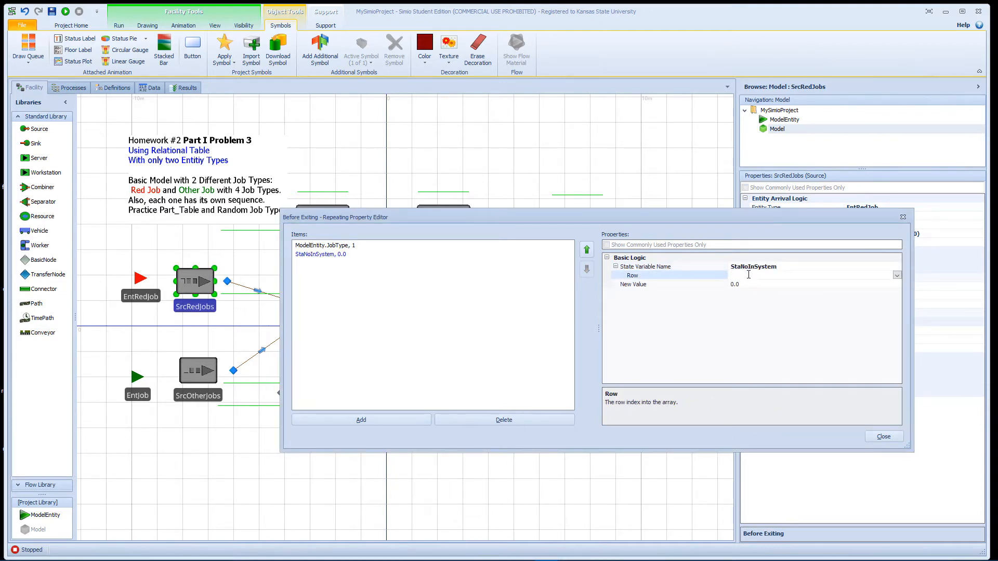
type("1")
left_click(752, 284)
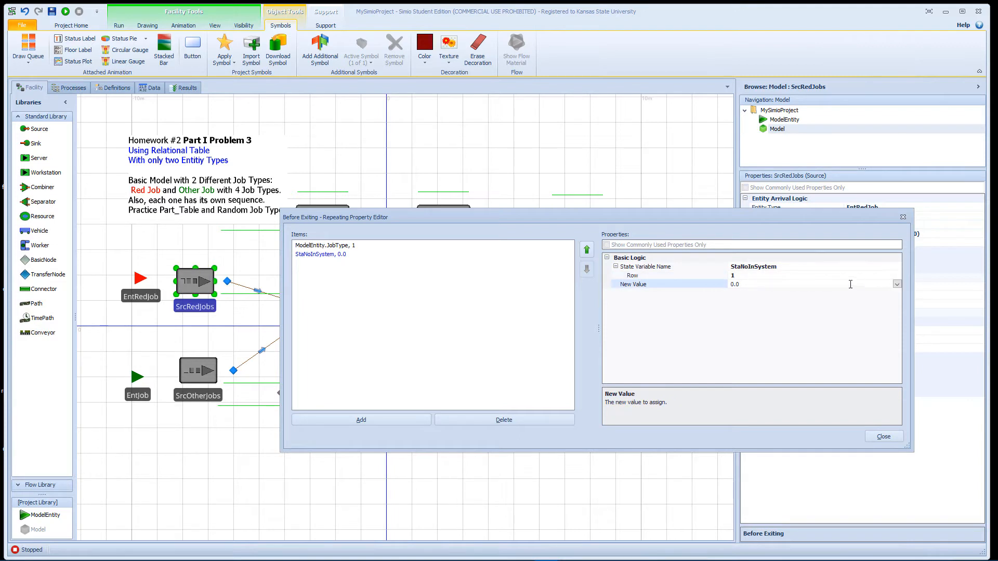
left_click(671, 285)
type("StaNoInSystem[TableParts.ID + 1] + 1")
left_click_drag(812, 284, 771, 285)
key("BackSpace")
key("Return")
left_click(883, 436)
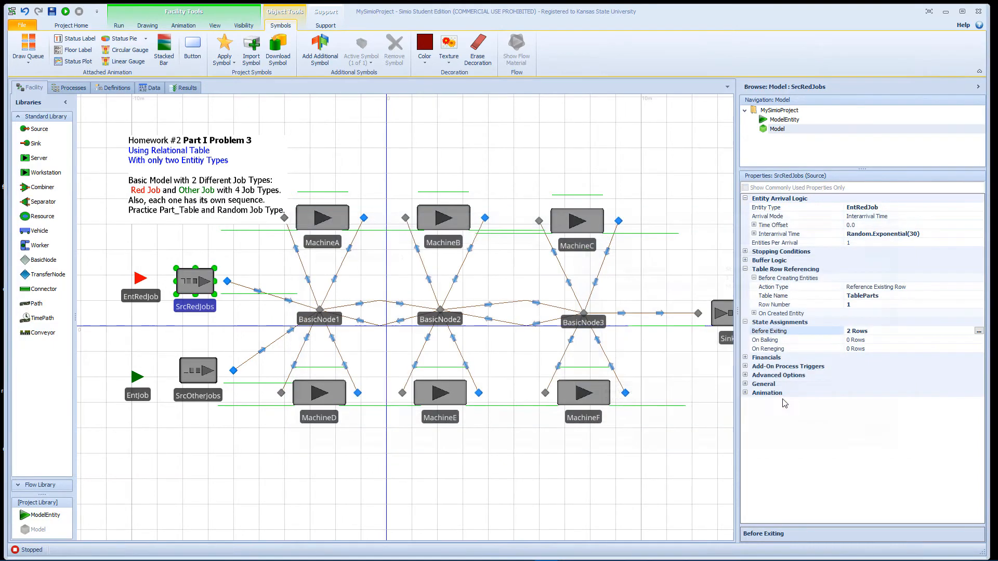
Step: Add an On Entering state assignment to Sink1, using StaNoInSystem as its state variable
left_click_drag(670, 280, 573, 285)
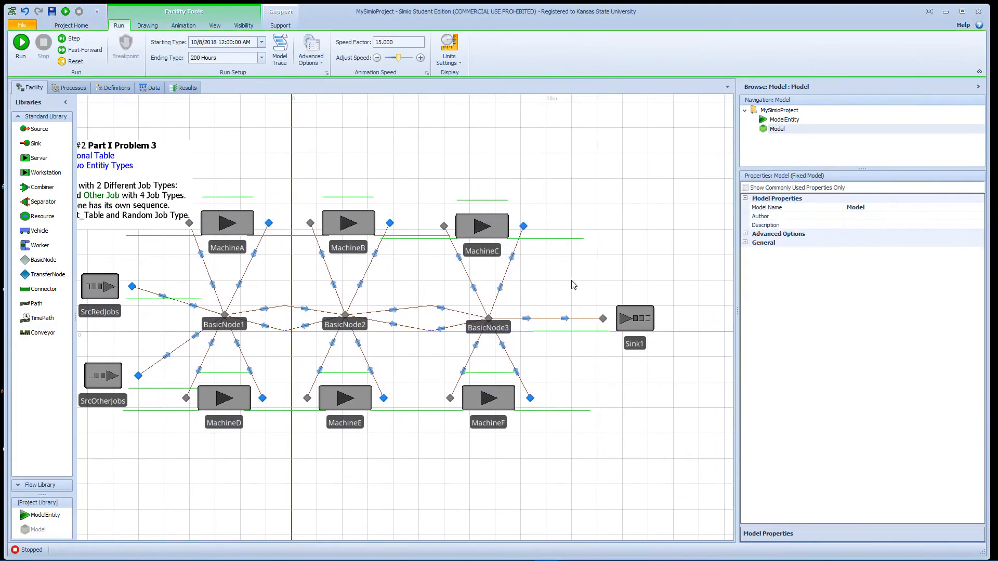
left_click(616, 319)
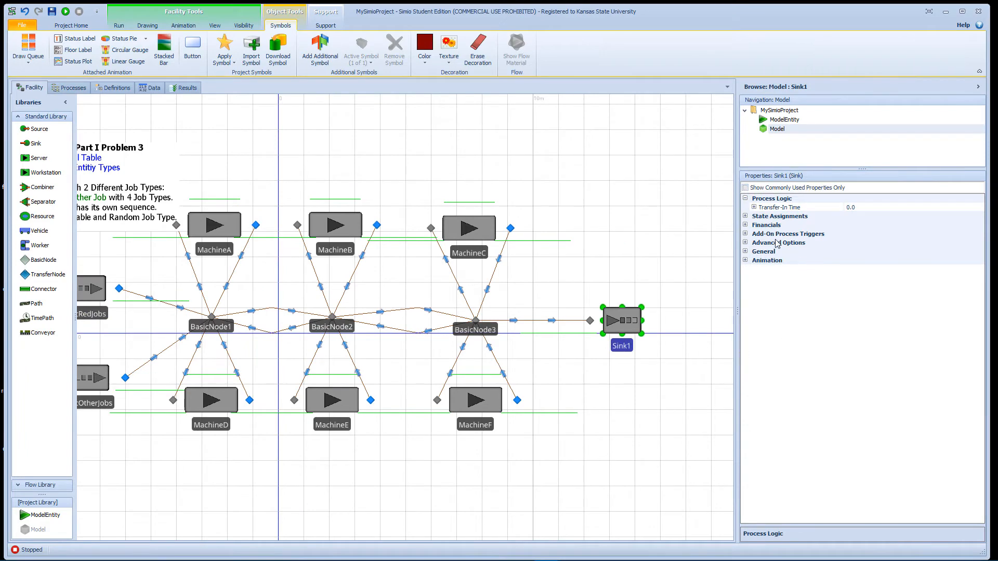
left_click(745, 216)
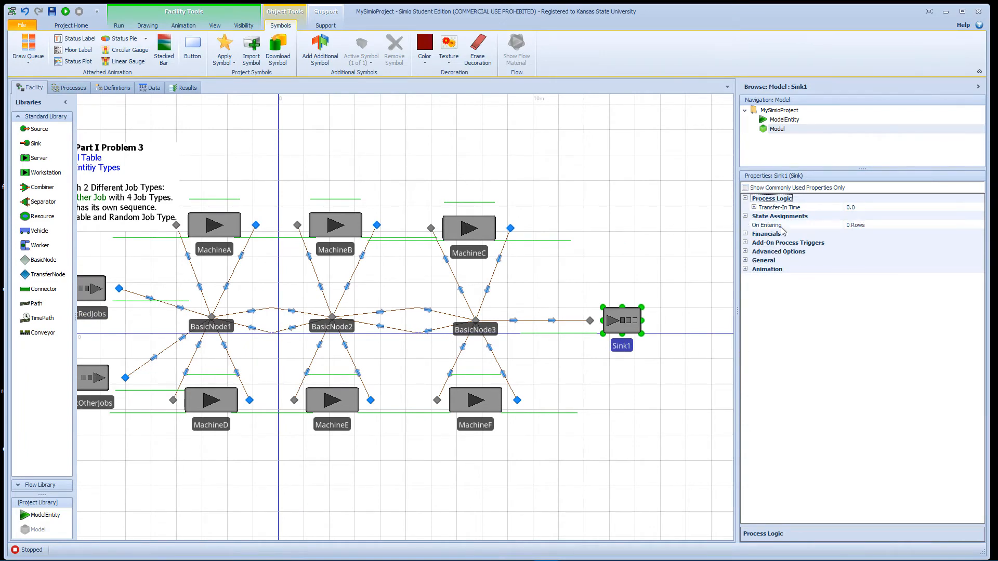
left_click(864, 229)
left_click(979, 225)
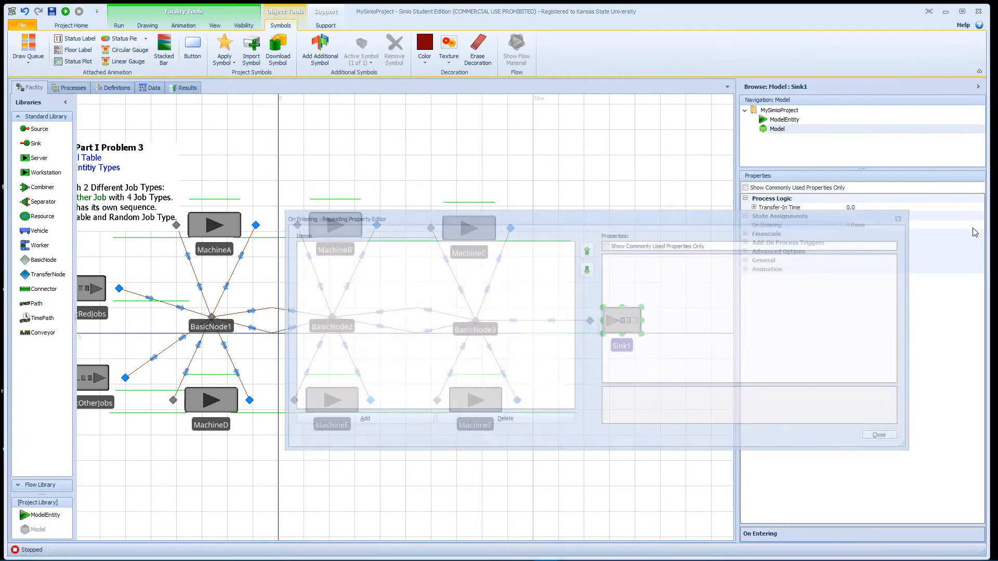
left_click(391, 419)
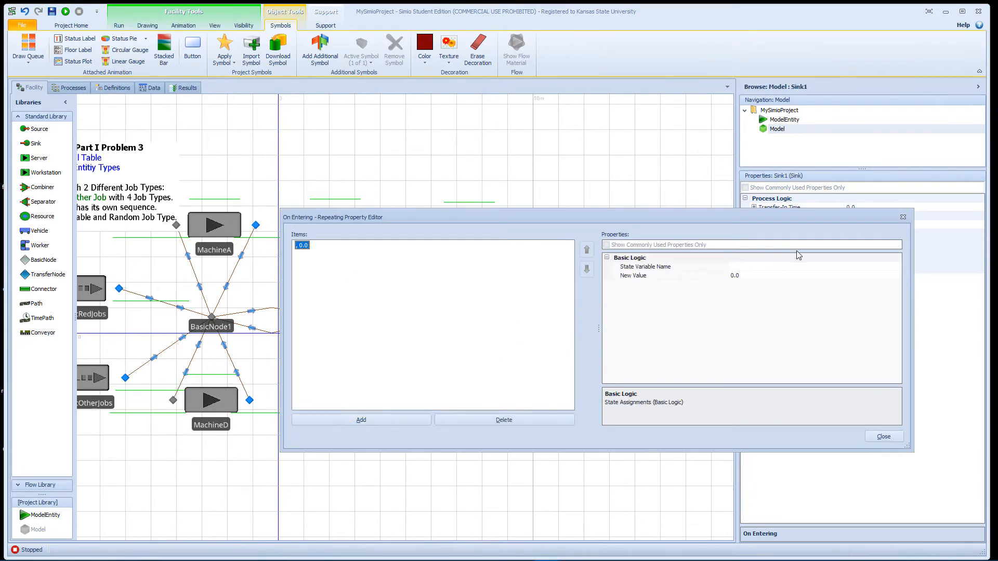
left_click(795, 267)
left_click(897, 267)
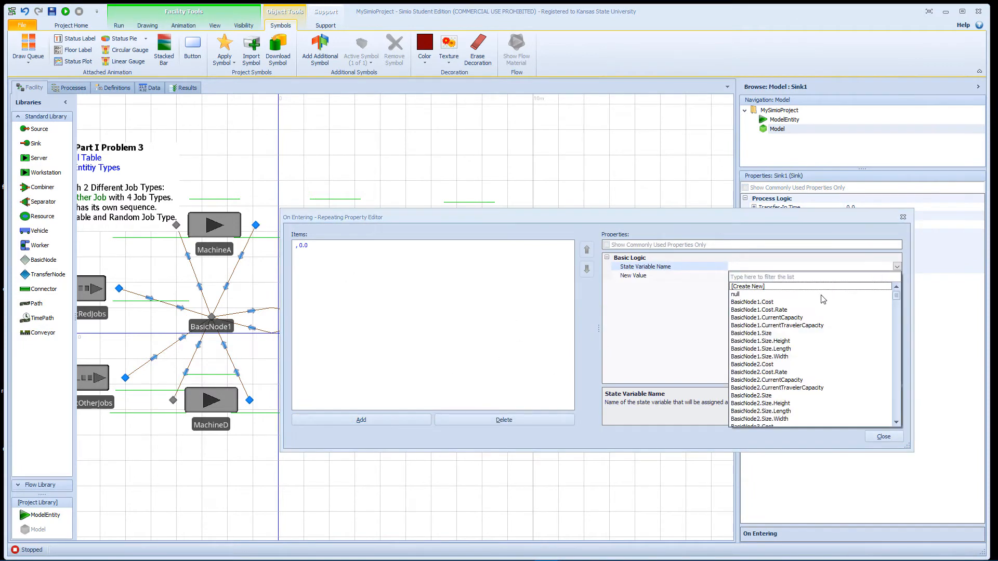
left_click(897, 424)
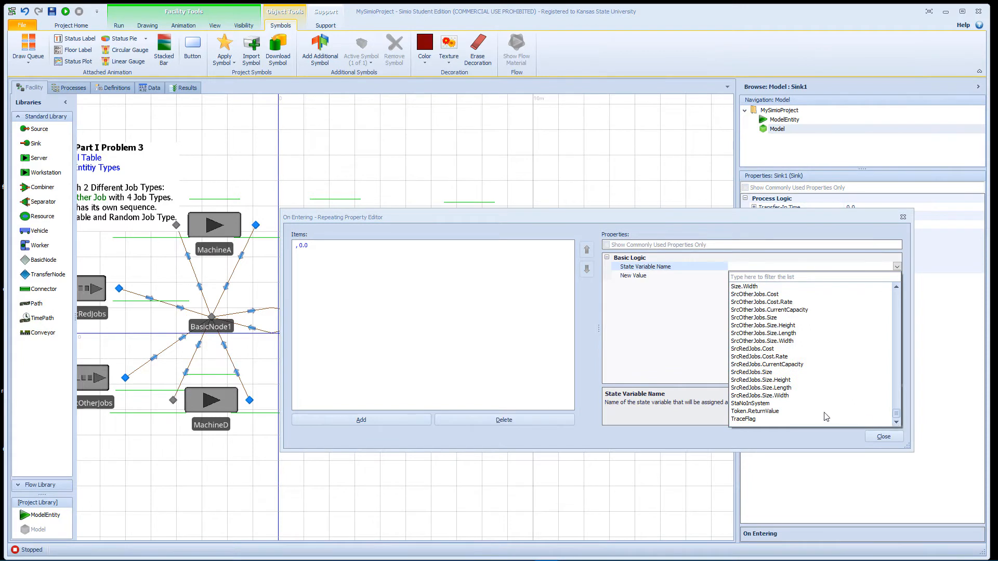
left_click(767, 404)
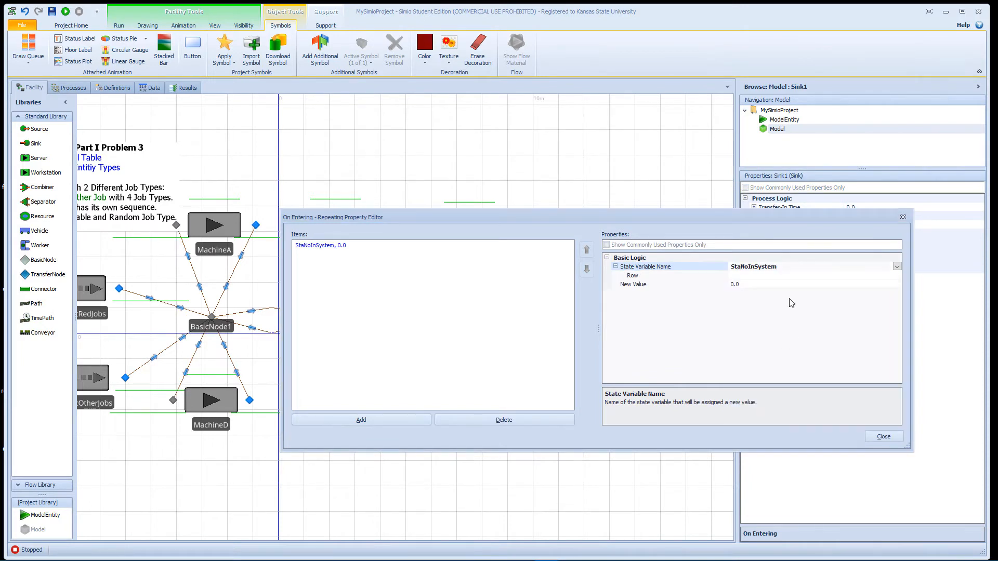
Step: Enter TableParts.ID + 1 as the row index of Sink1's StaNoInSystem assignment
left_click(755, 275)
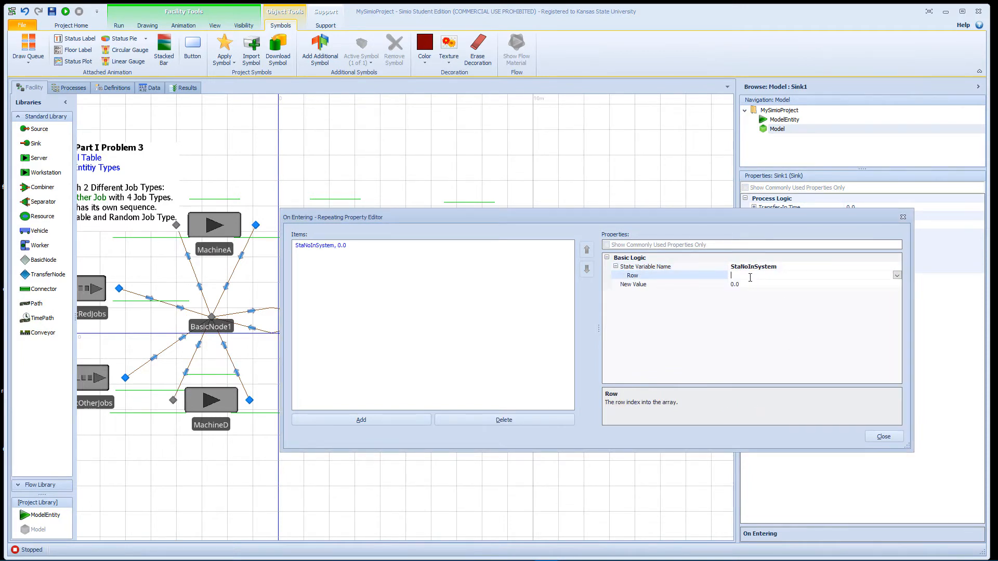
type("TableP")
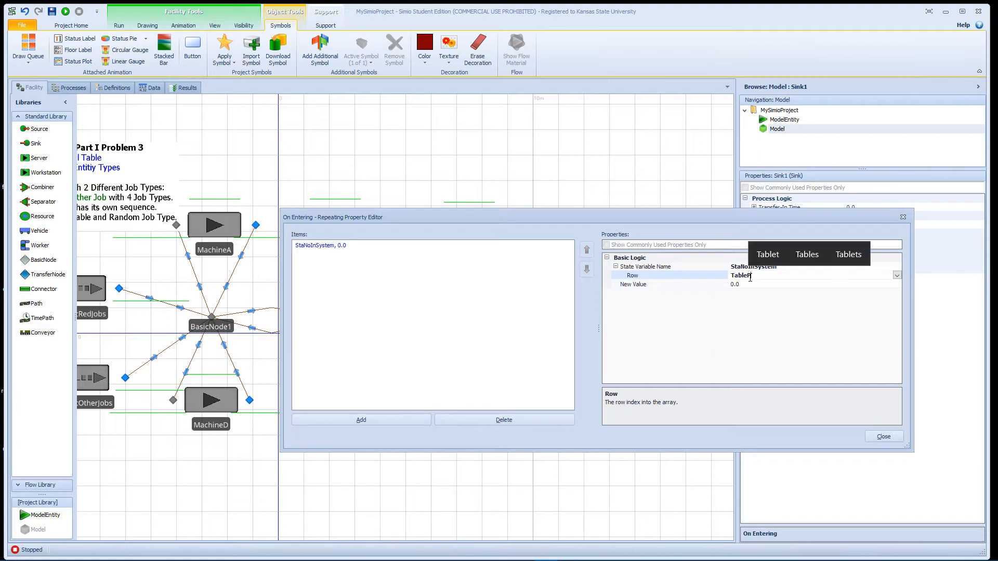
type("arts")
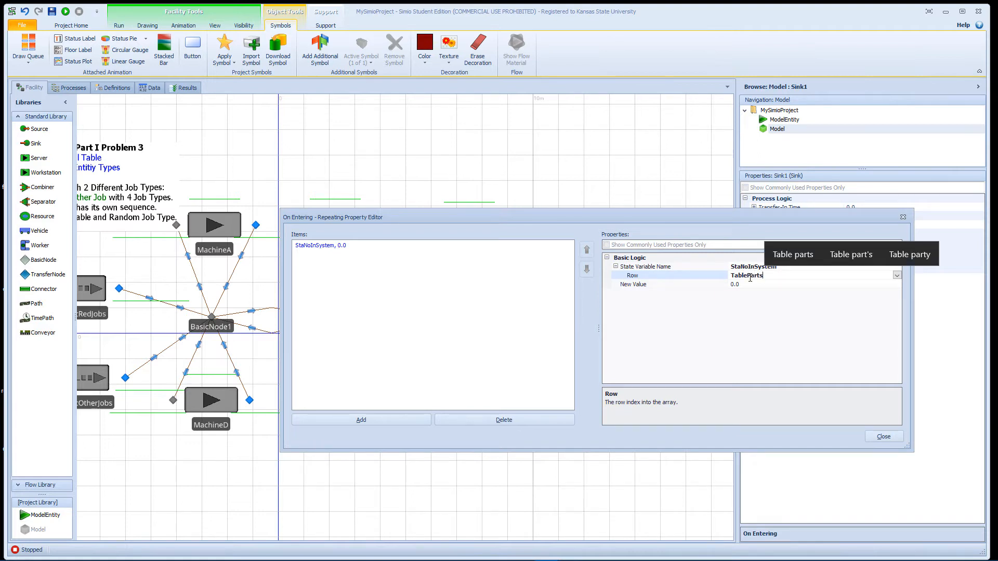
type(".I")
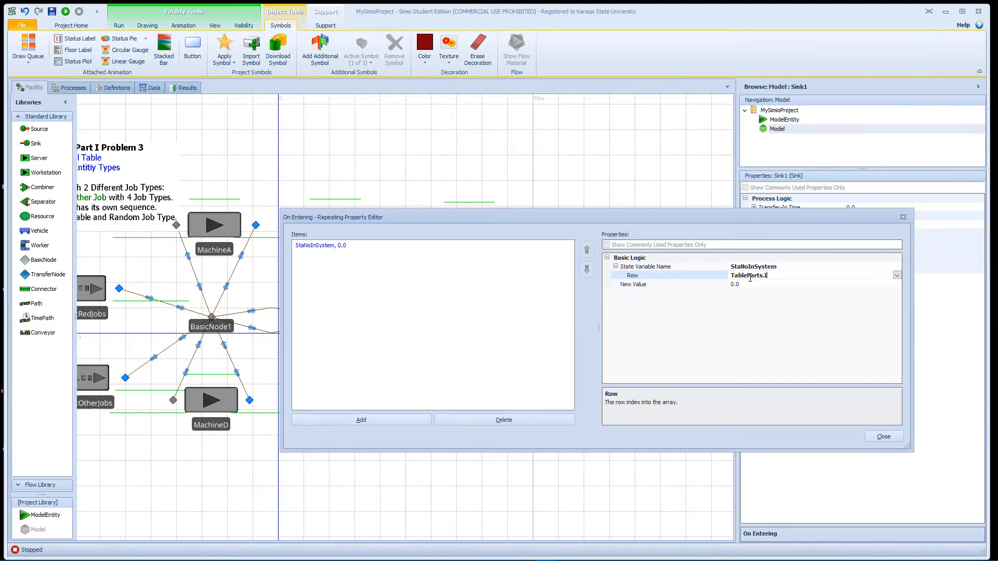
type("D + 1")
Step: Paste StaNoInSystem[TableParts.ID + 1] + 1 as the Sink1 assignment's new value and change the final plus to a minus
left_click(812, 284)
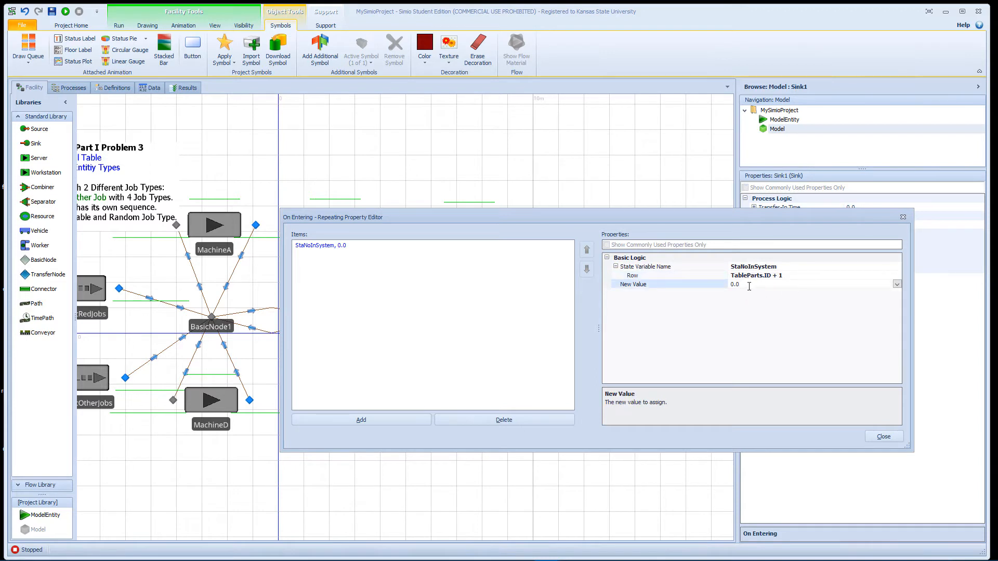
left_click_drag(749, 286, 703, 288)
type("StaNoInSystem[TableParts.ID + 1] + 1")
key("Return")
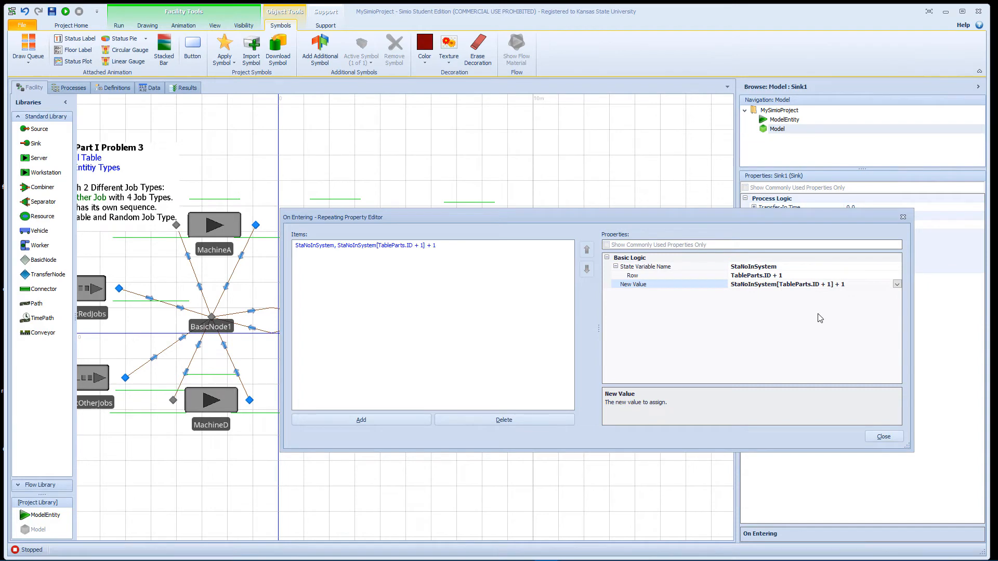
left_click(839, 284)
key("BackSpace")
type("-")
key("BackSpace")
left_click(884, 436)
Step: Add four state statistic elements to the model's definitions
left_click(417, 171)
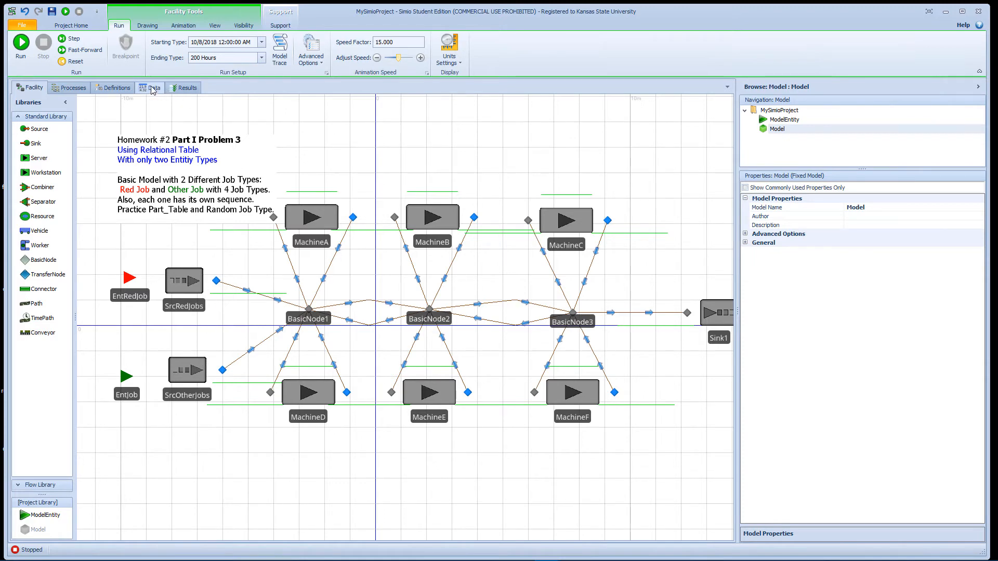
left_click(123, 88)
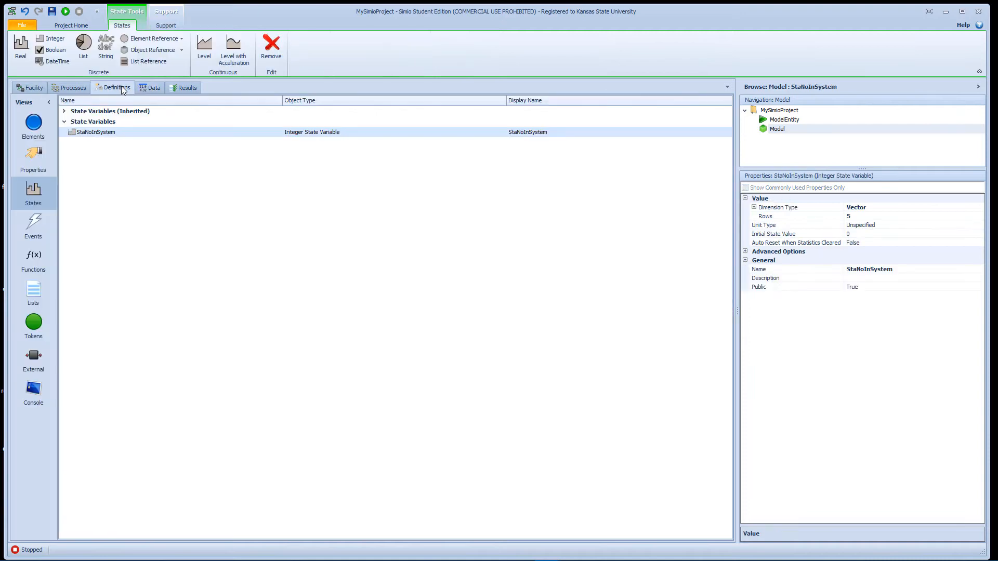
left_click(43, 125)
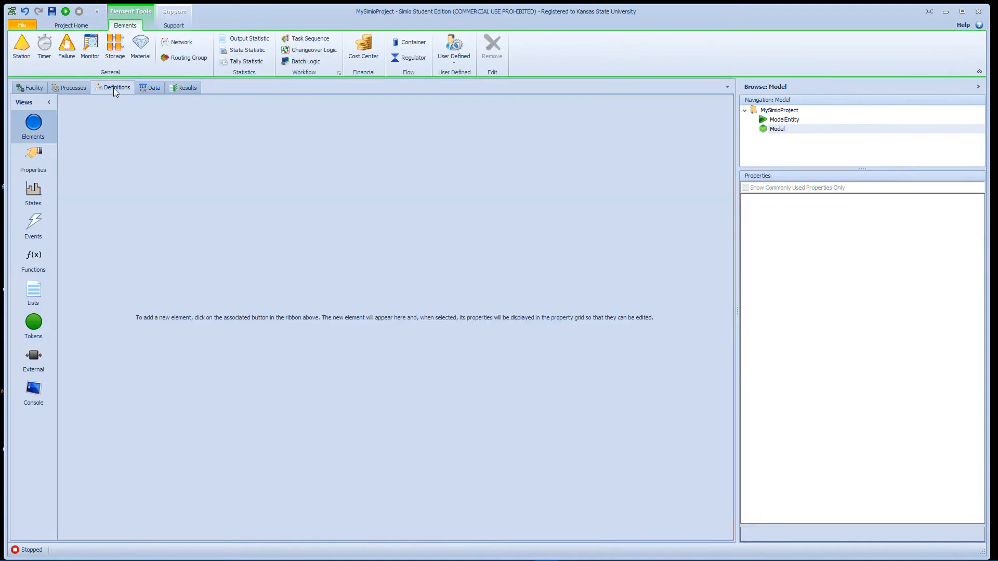
left_click(252, 52)
left_click(252, 54)
left_click(251, 55)
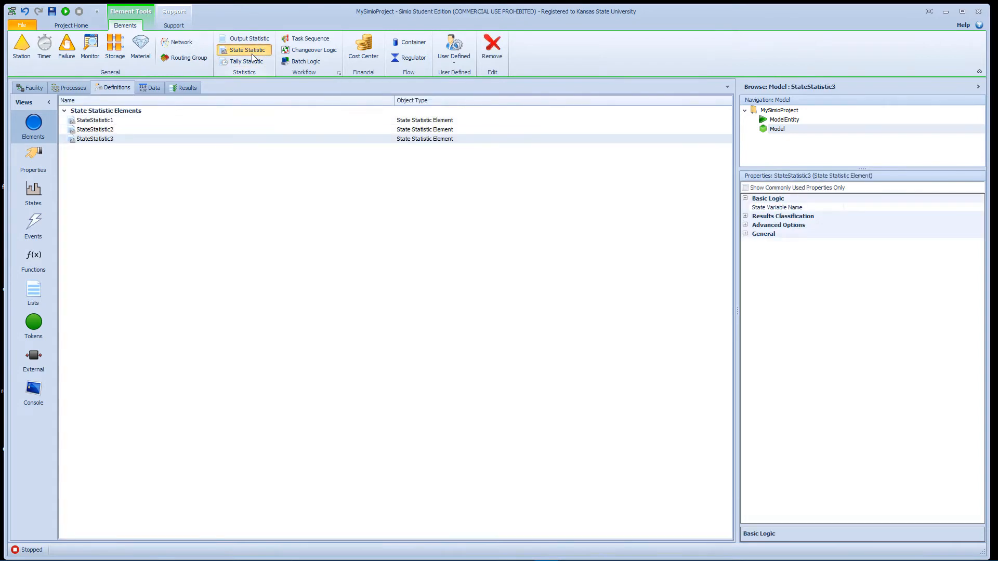
left_click(251, 56)
Step: Rename the first state statistic as StateStatJob1NoInSystem
left_click(100, 123)
left_click(111, 121)
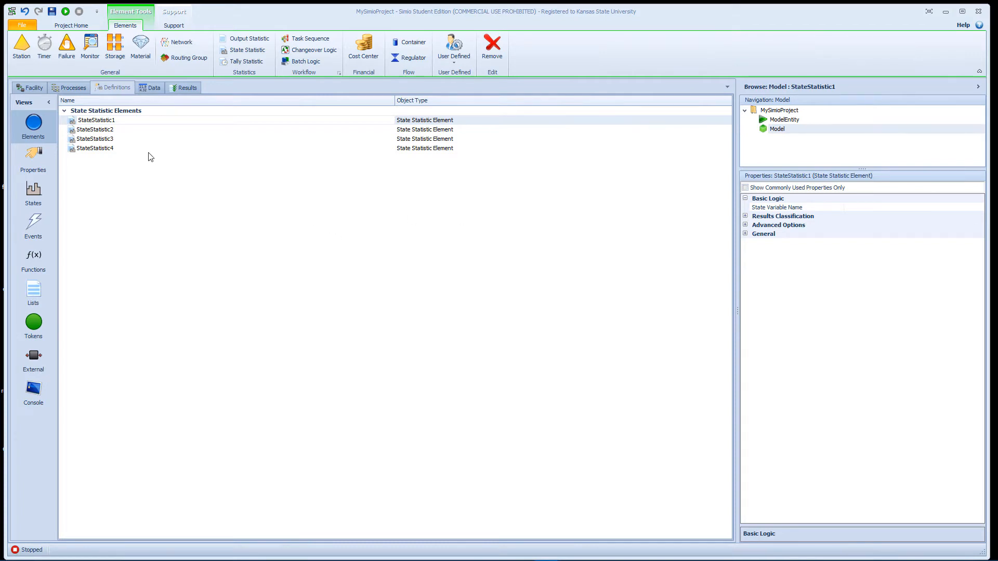
left_click(113, 120)
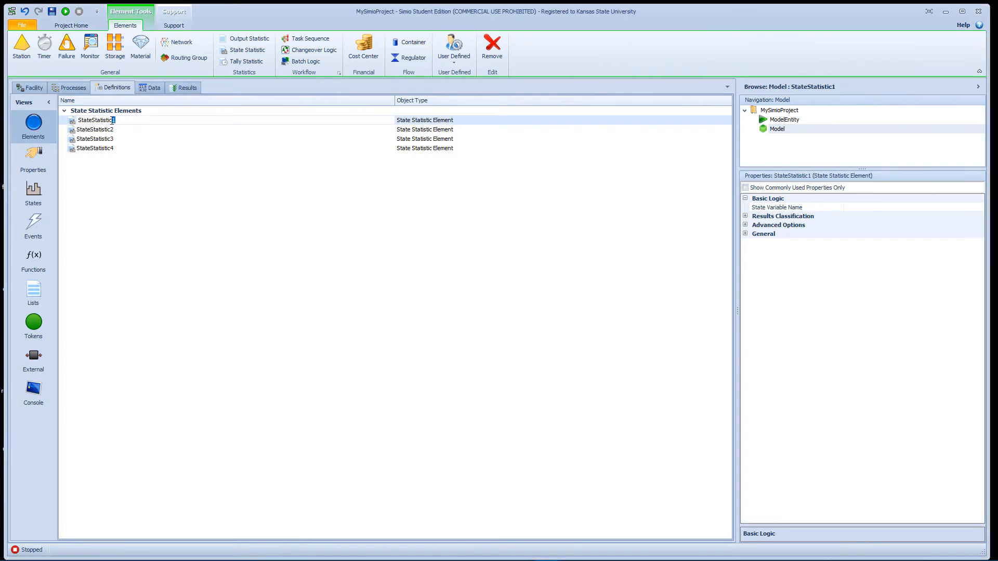
left_click_drag(112, 121, 103, 120)
type("No")
type("InSystem")
type("Job")
type("1")
key("Return")
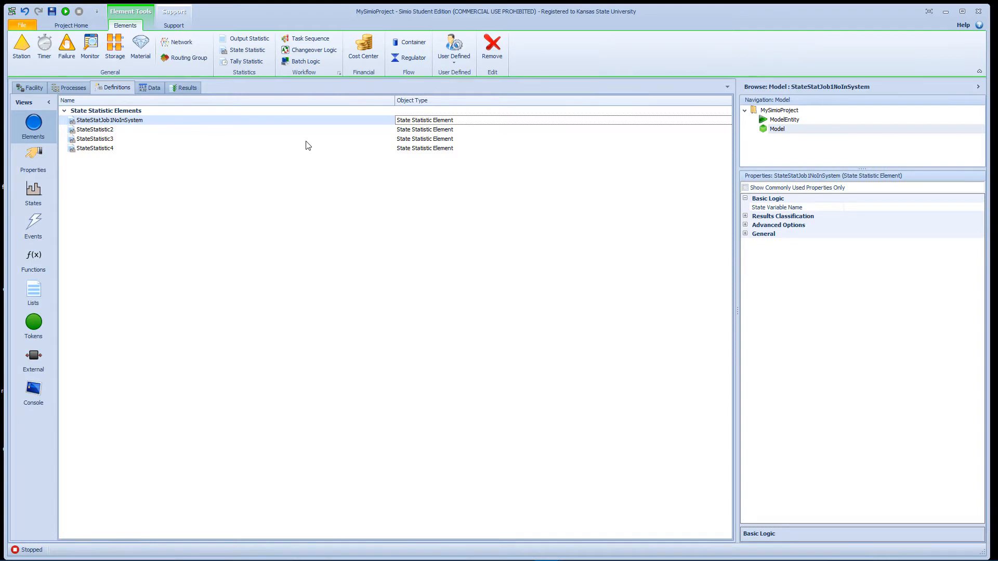
Step: Copy the first state statistic's name and rename the second one as StateStatJob2NoInSystem
left_click(207, 121)
left_click(206, 124)
key("ctrl+c")
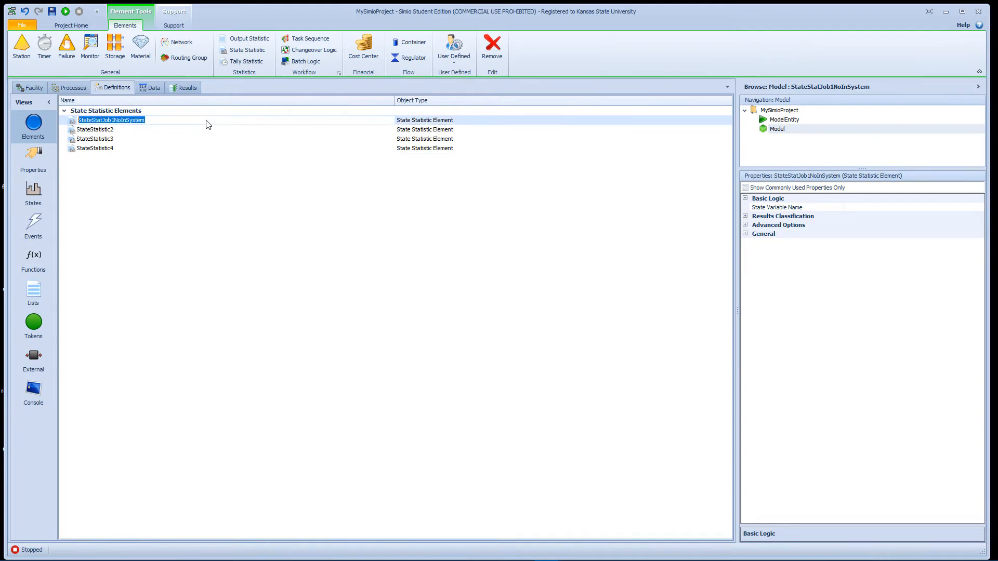
left_click(141, 131)
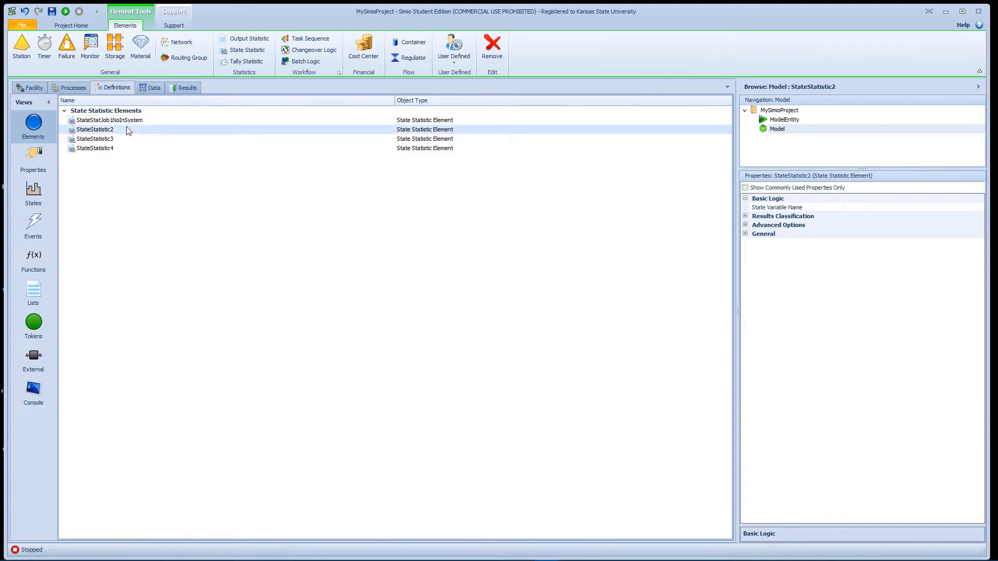
left_click(128, 130)
key("ctrl+v")
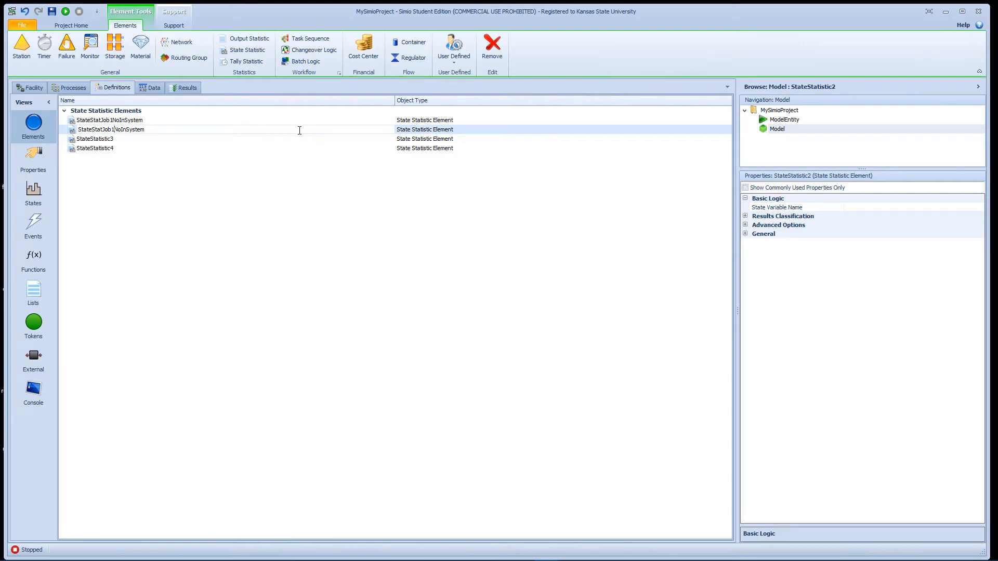
key("BackSpace")
type("2")
Step: Rename the third state statistic as StateStatJob3NoInSystem, reusing the copied name
left_click(113, 141)
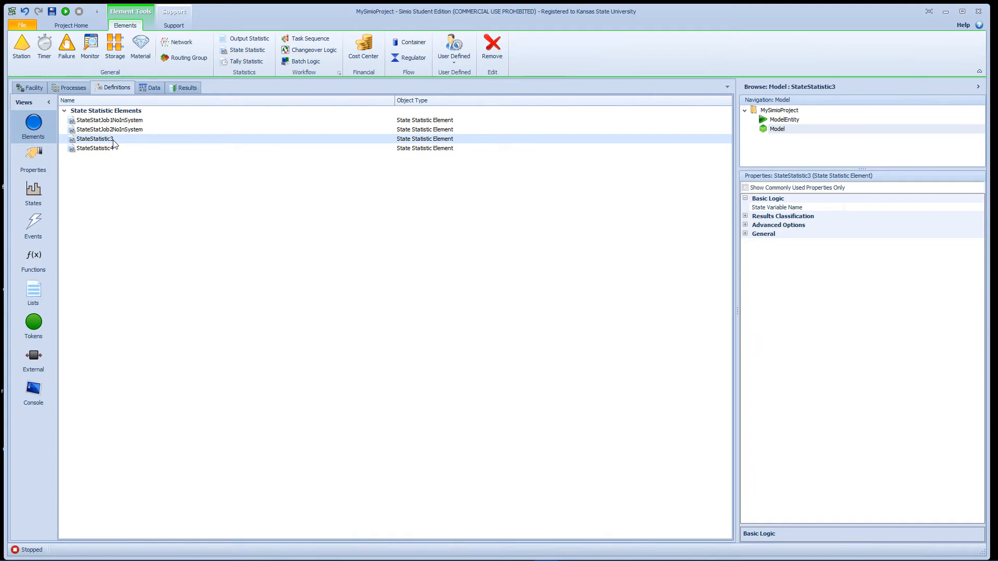
left_click(113, 141)
key("ctrl+v")
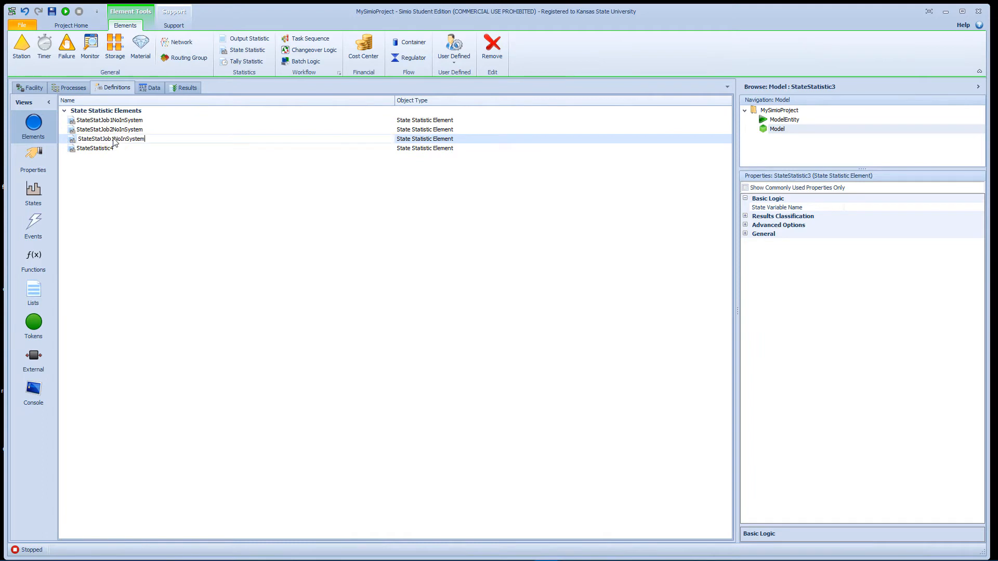
left_click(114, 140)
key("BackSpace")
type("3")
Step: Rename the fourth state statistic as StateStatJob4NoInSystem, reusing the copied name
left_click(114, 151)
left_click(116, 150)
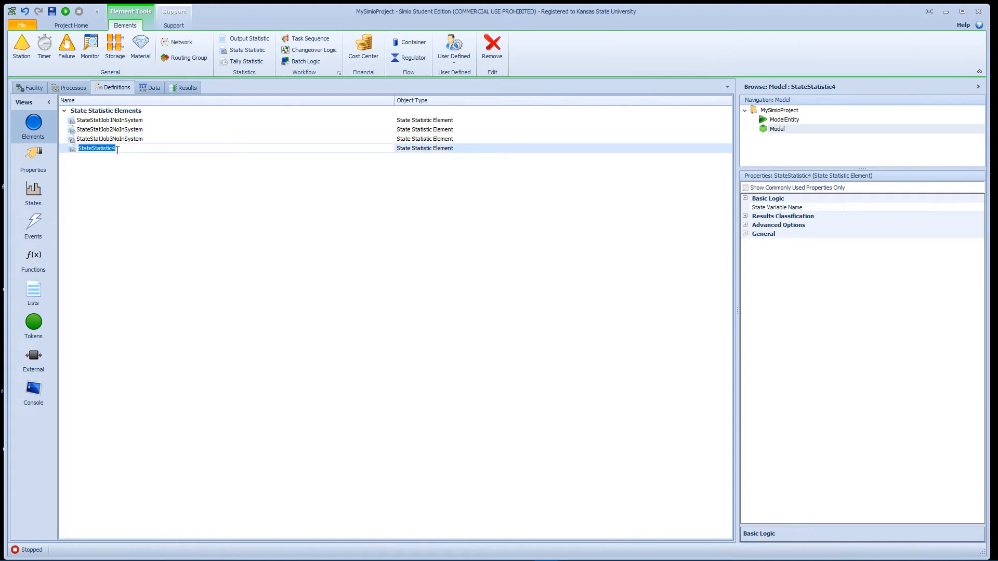
key("ctrl+v")
left_click(113, 149)
key("BackSpace")
type("4")
key("Return")
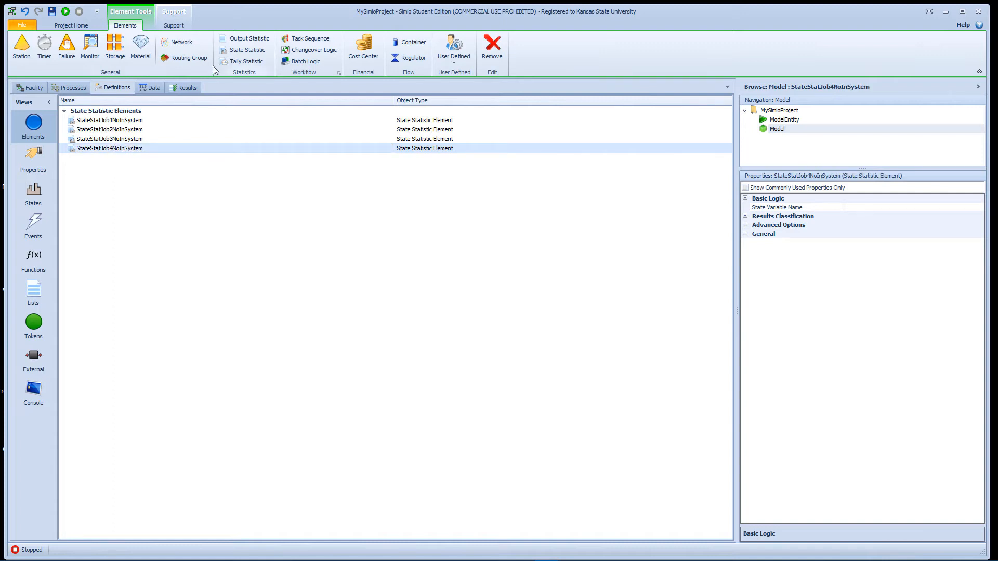
Step: Add a fifth state statistic and name it StateStatRedJobNoInSystem, adapting the copied name
left_click(244, 50)
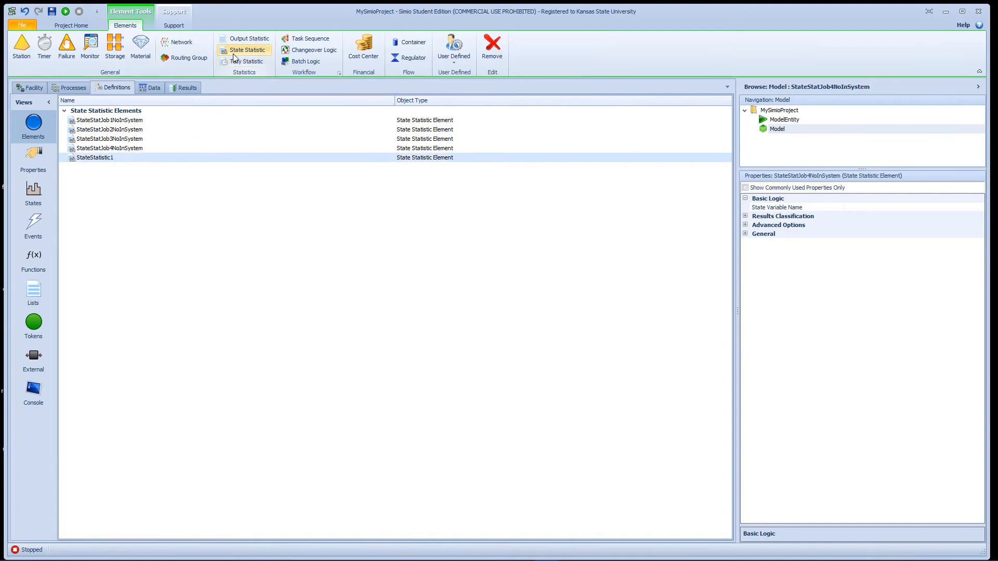
left_click(117, 157)
key("ctrl+v")
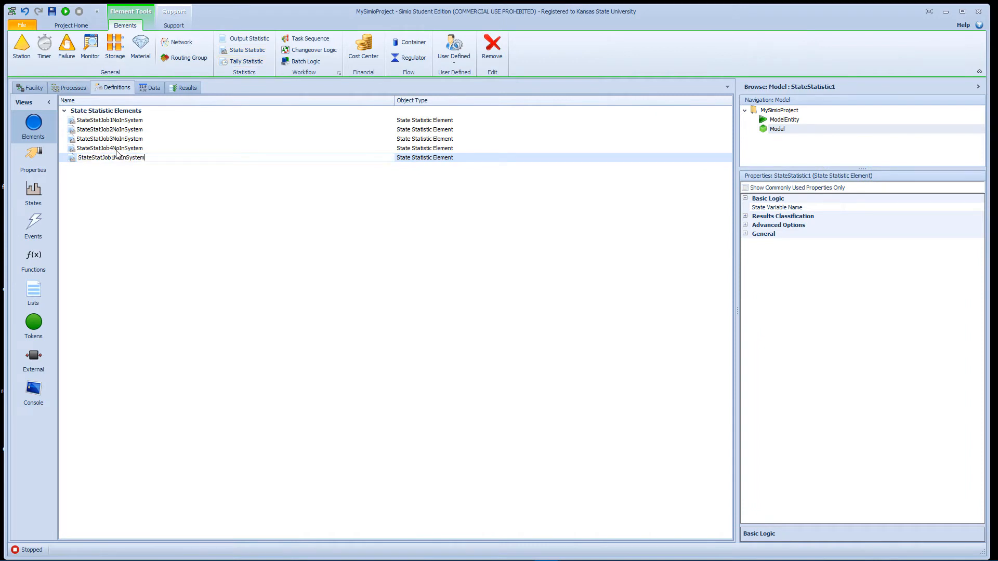
key("Left")
key("Left")
key("Left")
key("Left")
key("Left")
key("Left")
key("Left")
key("Left")
key("Left")
key("Left")
key("Left")
key("Delete")
type("Rede")
key("BackSpace")
key("Return")
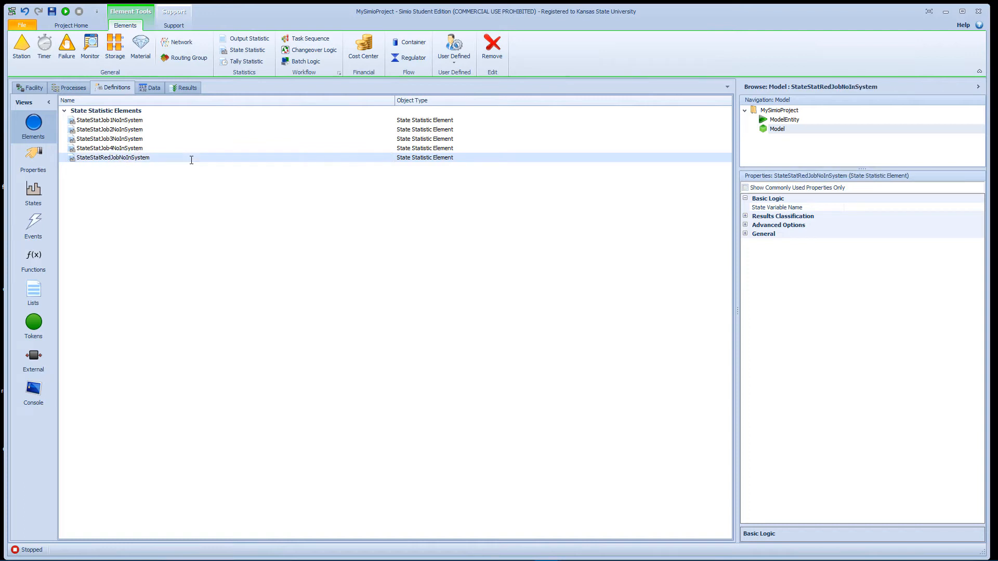
Step: Assign StaNoInSystem with row 1 as the state variable of StateStatRedJobNoInSystem
left_click(201, 121)
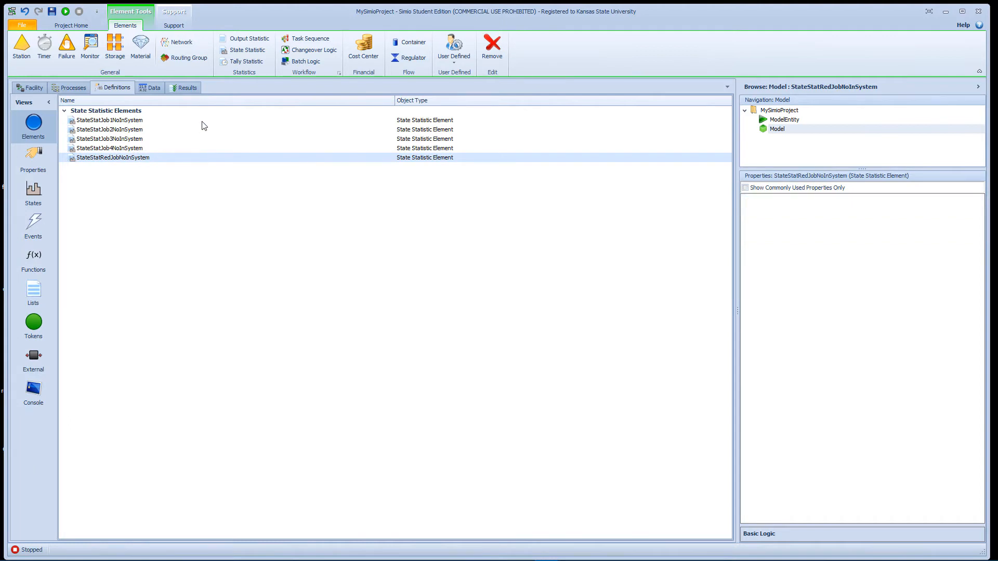
left_click(235, 159)
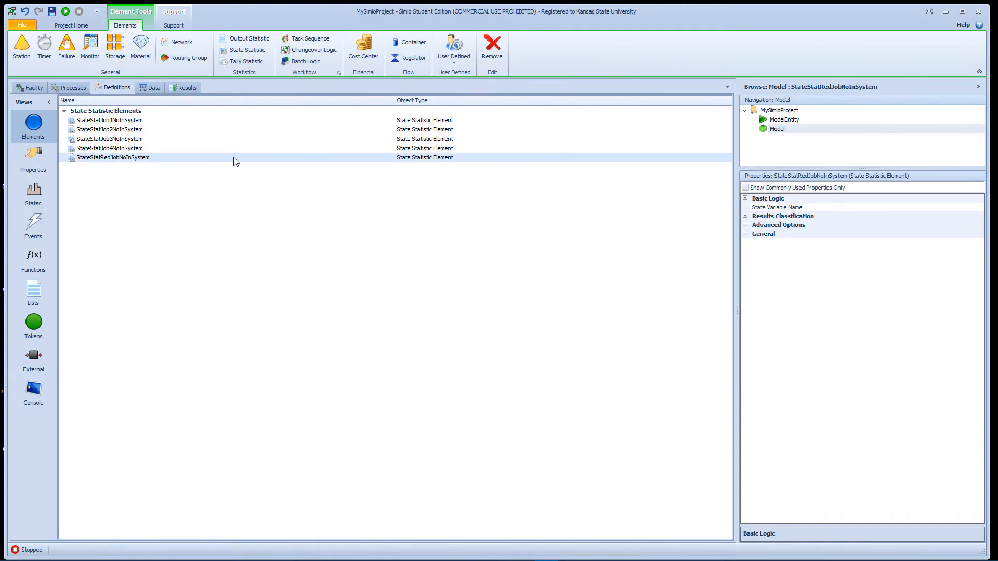
left_click(873, 209)
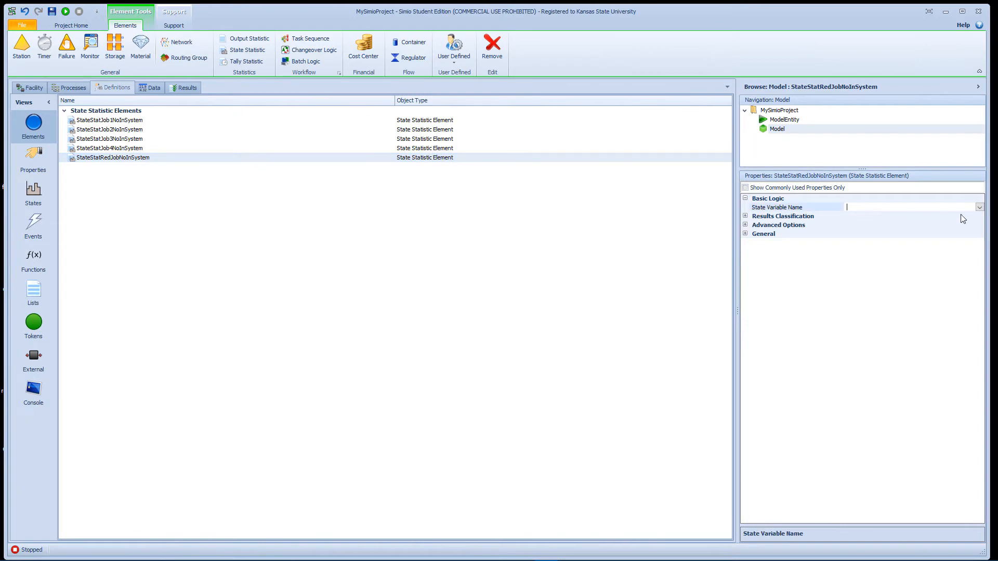
left_click(980, 208)
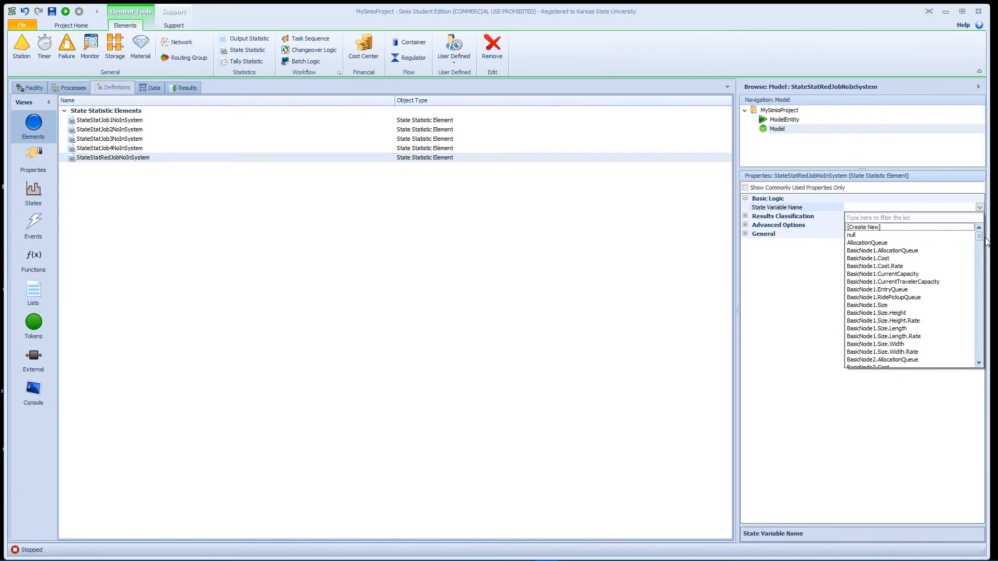
left_click_drag(981, 241, 986, 372)
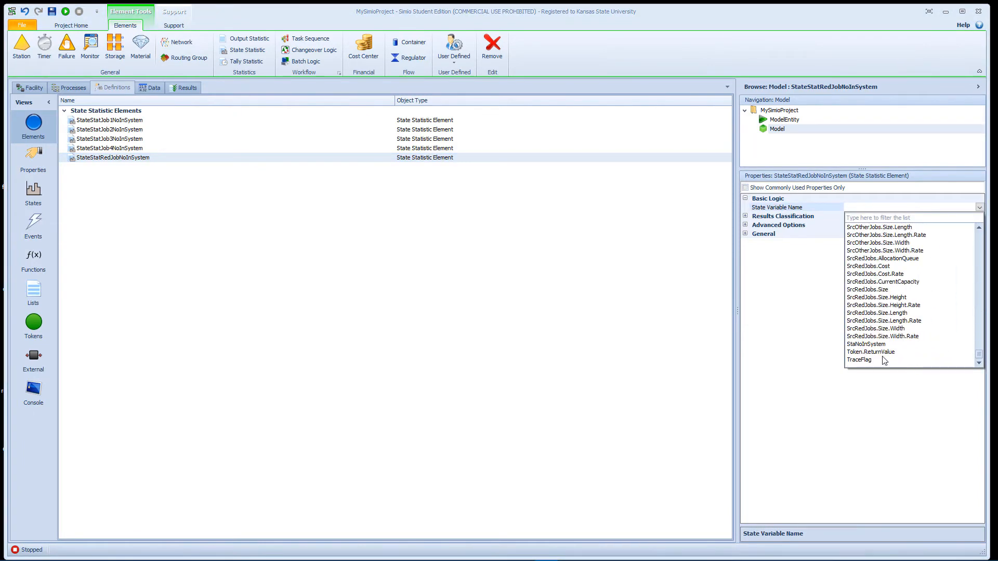
left_click(871, 344)
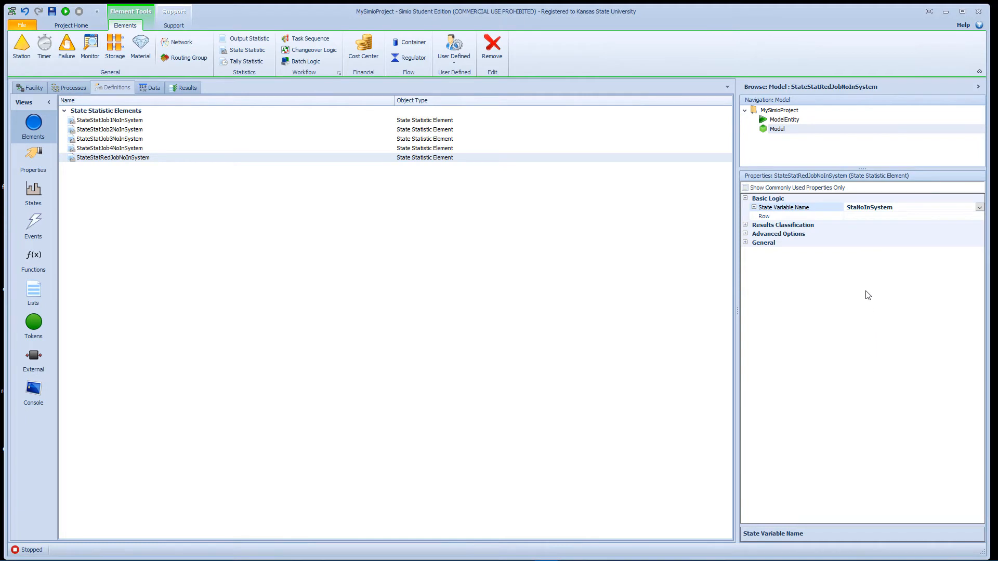
left_click(852, 216)
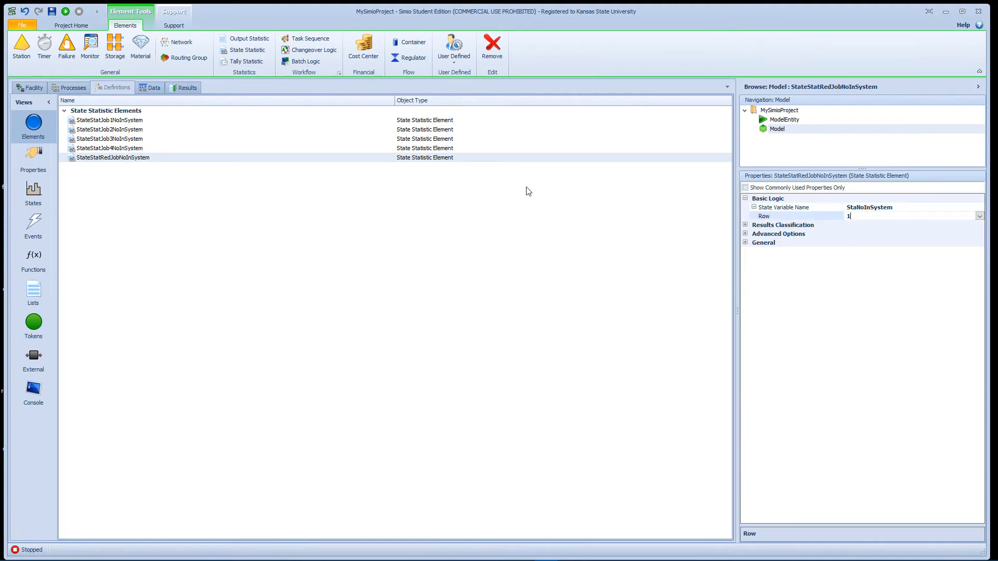
Step: Assign StaNoInSystem as the state variable of StateStatJob1NoInSystem and open its row index for editing
left_click(466, 121)
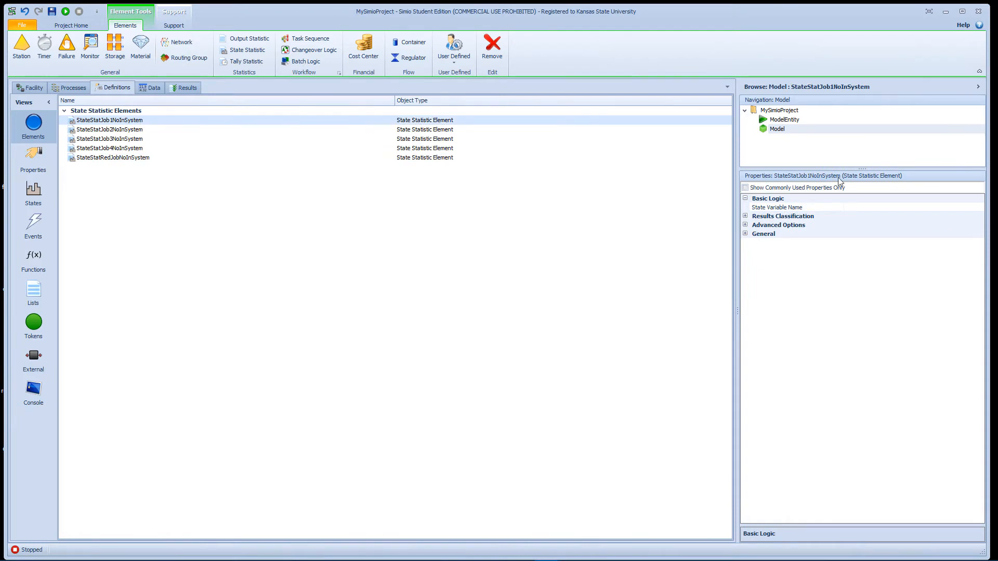
left_click(958, 207)
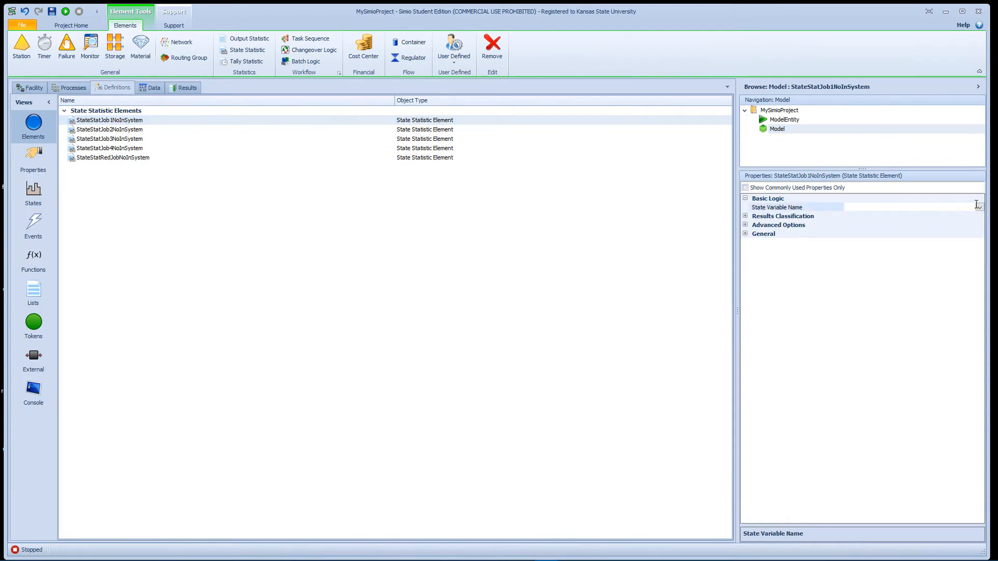
left_click(980, 207)
left_click_drag(981, 244, 977, 367)
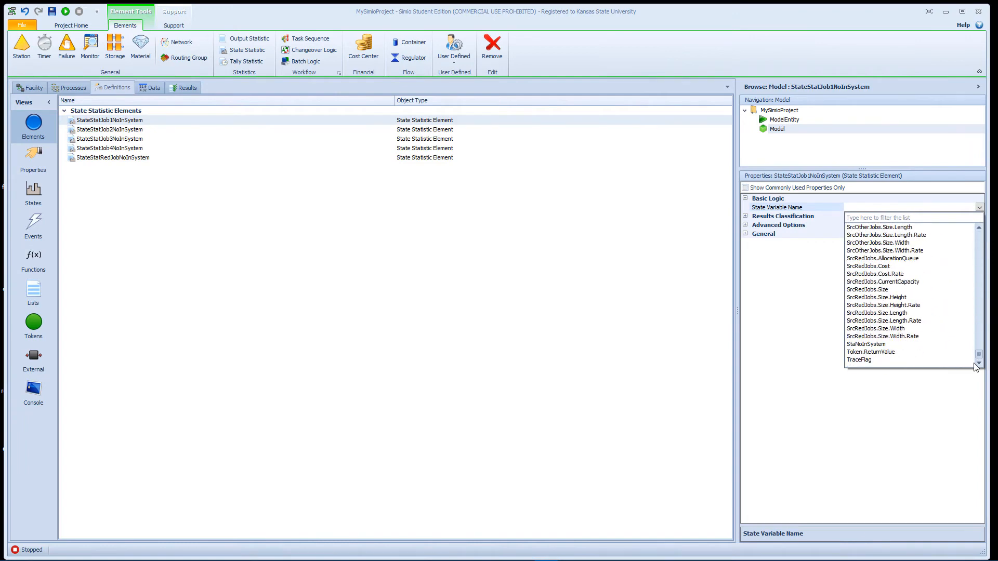
left_click(883, 344)
left_click(865, 218)
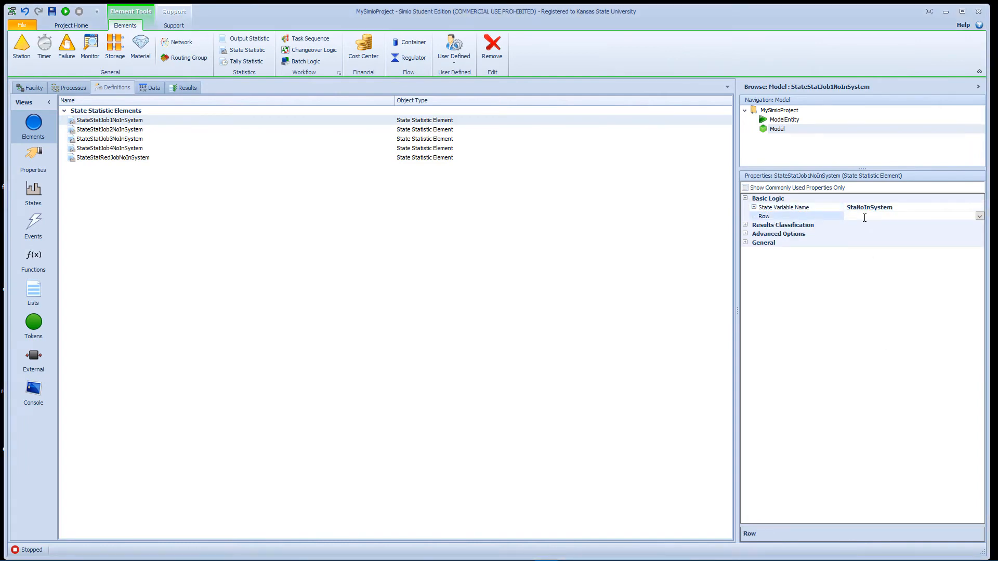
left_click(134, 129)
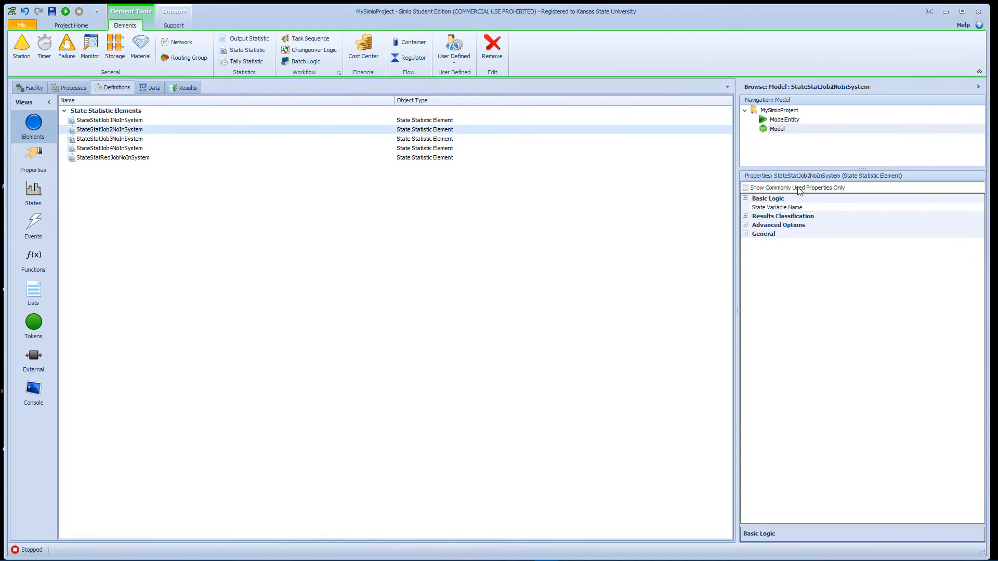
left_click(887, 205)
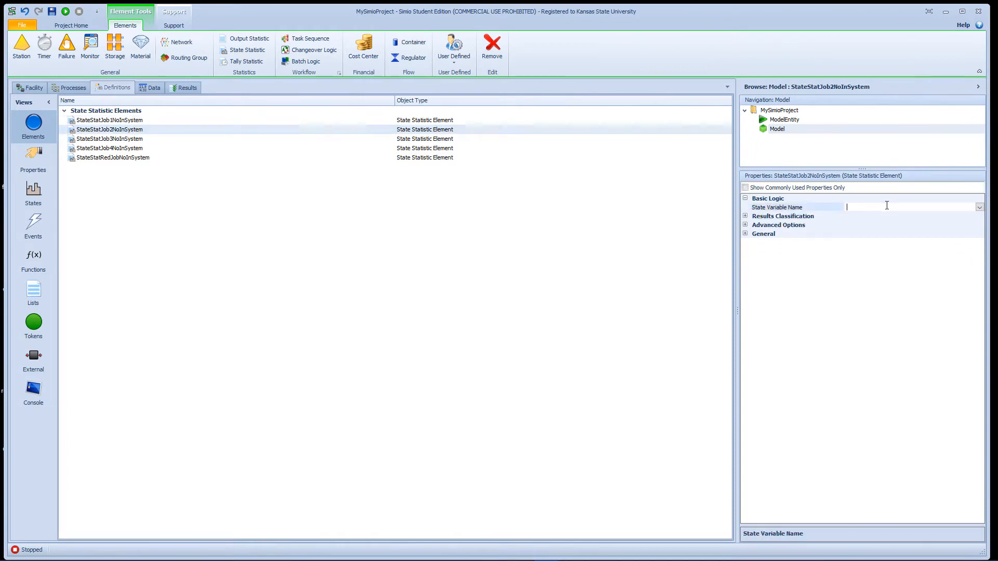
left_click(290, 187)
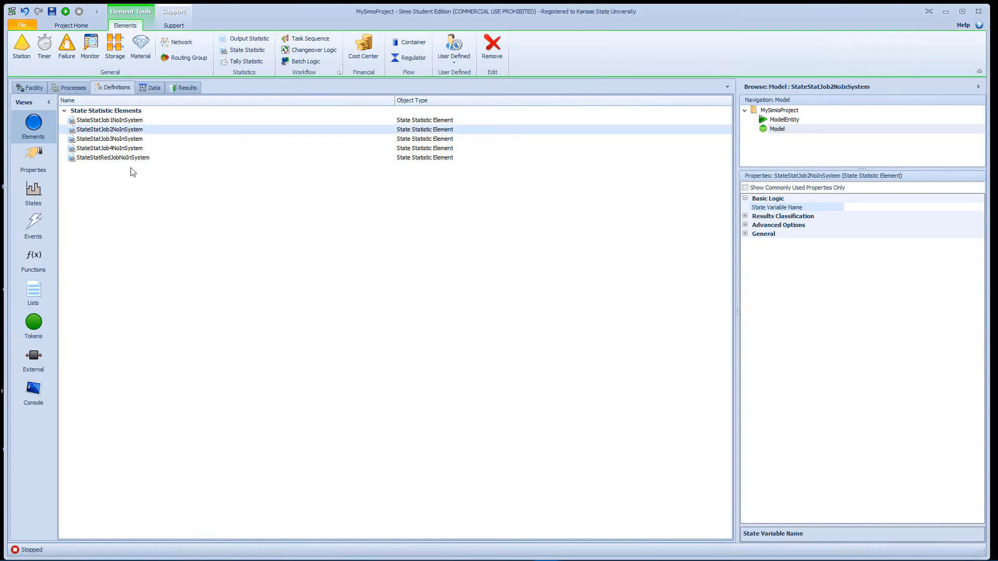
Step: Add five tally statistic elements to the model's definitions
left_click(248, 63)
left_click(248, 63)
left_click(248, 64)
left_click(248, 63)
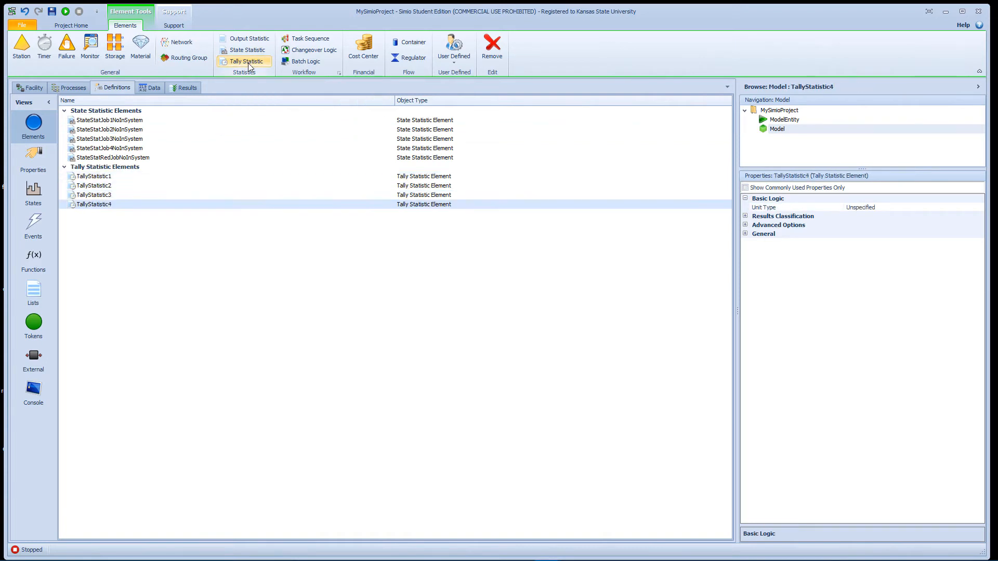
left_click(248, 64)
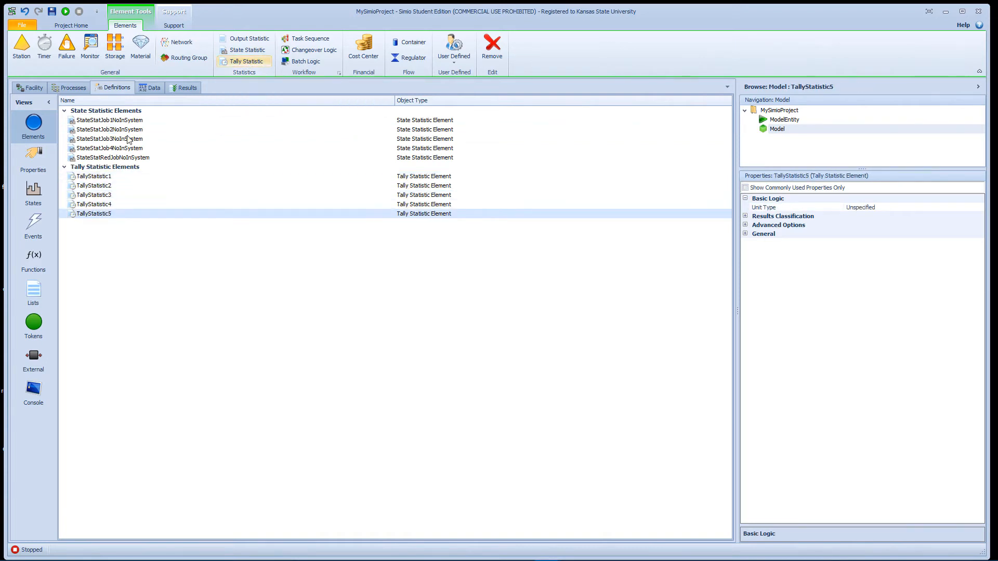
Step: Rename the first tally statistic as TallyStatJob1FlowTime and copy the name for reuse
left_click(104, 175)
left_click(110, 176)
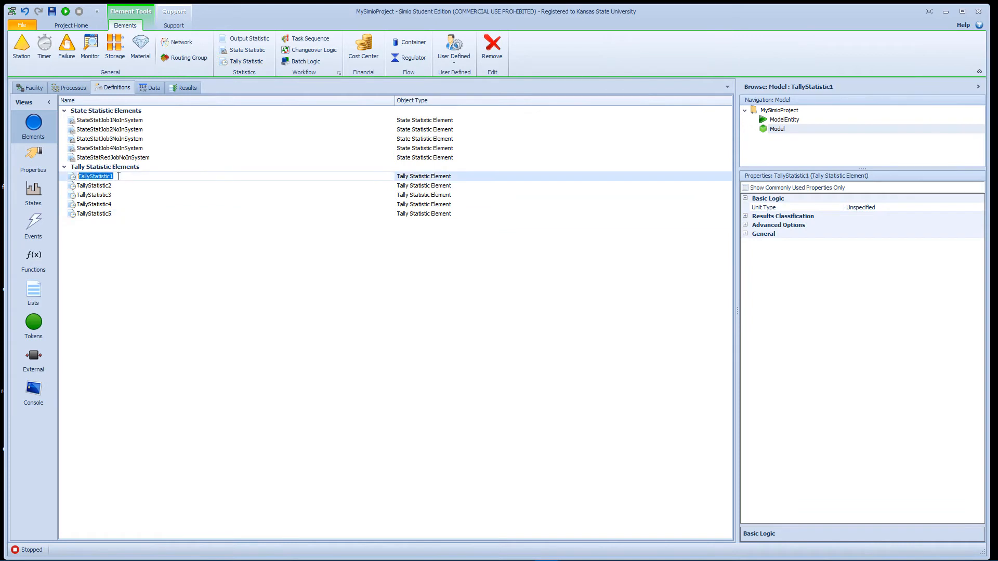
left_click_drag(114, 176, 101, 176)
type("Job1FlowTime")
key("shift+Left")
key("shift+Left")
key("shift+Left")
key("shift+Left")
key("shift+Left")
key("shift+Left")
key("shift+Left")
key("shift+Left")
key("shift+Left")
key("shift+Left")
key("shift+Left")
key("shift+Left")
key("shift+Left")
key("shift+Left")
key("shift+Left")
key("shift+Left")
key("shift+Left")
key("shift+Left")
key("shift+Left")
key("shift+Left")
key("shift+Left")
key("ctrl+c")
Step: Rename the second tally statistic as TallyStatJob2FlowTime, reusing the copied name
left_click(104, 187)
left_click(115, 185)
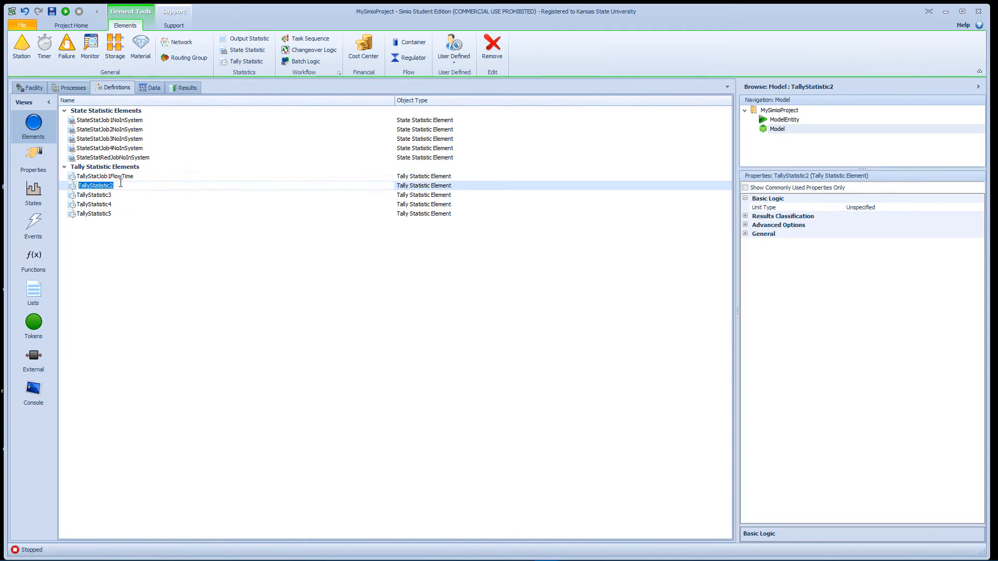
key("ctrl+v")
key("Left")
key("Left")
key("Left")
key("Left")
key("Left")
key("Left")
key("Left")
key("Left")
key("BackSpace")
type("2")
key("Return")
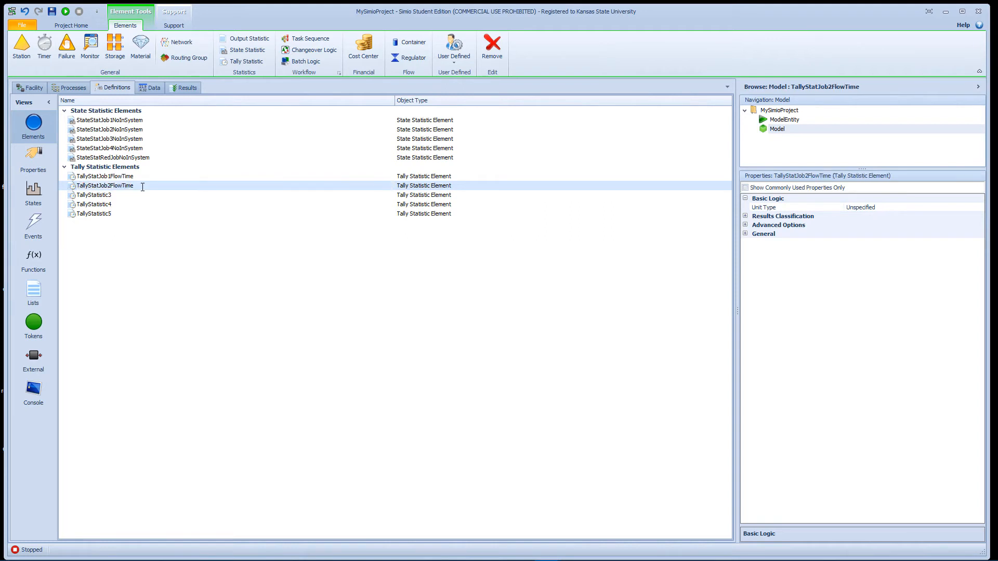
Step: Set the unit type of the TallyStatJob1FlowTime tally statistic to Time
left_click(149, 177)
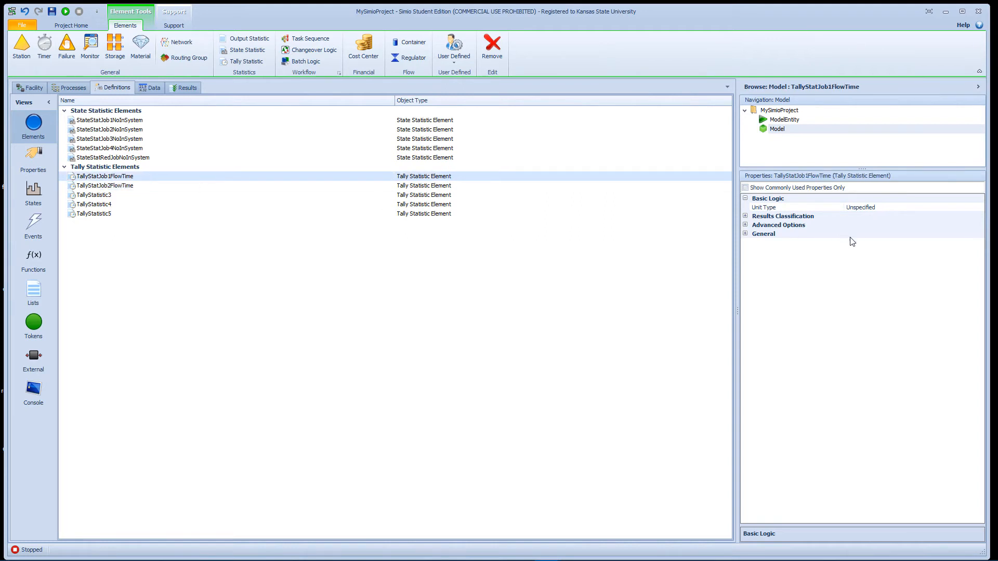
left_click(885, 208)
left_click(980, 208)
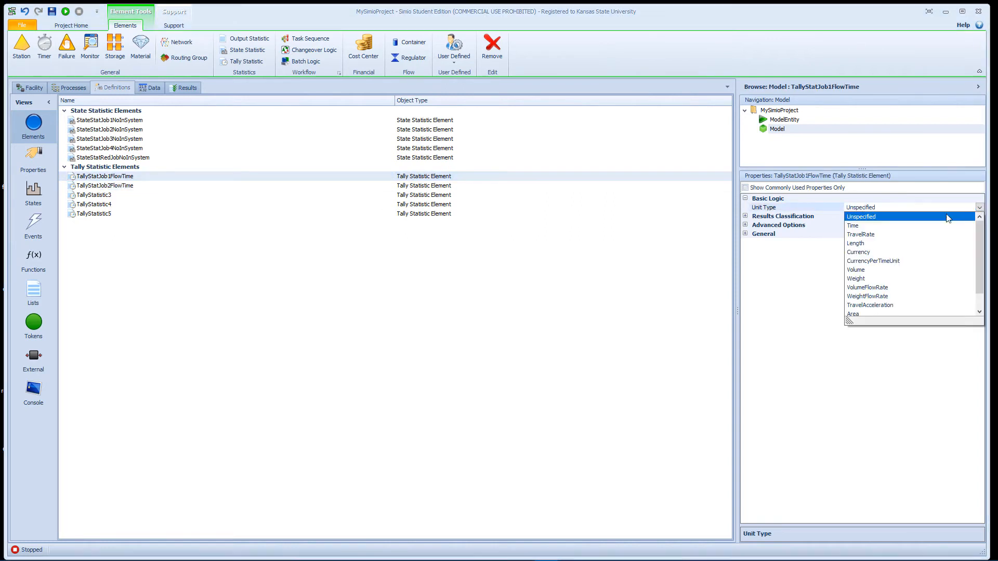
left_click(886, 227)
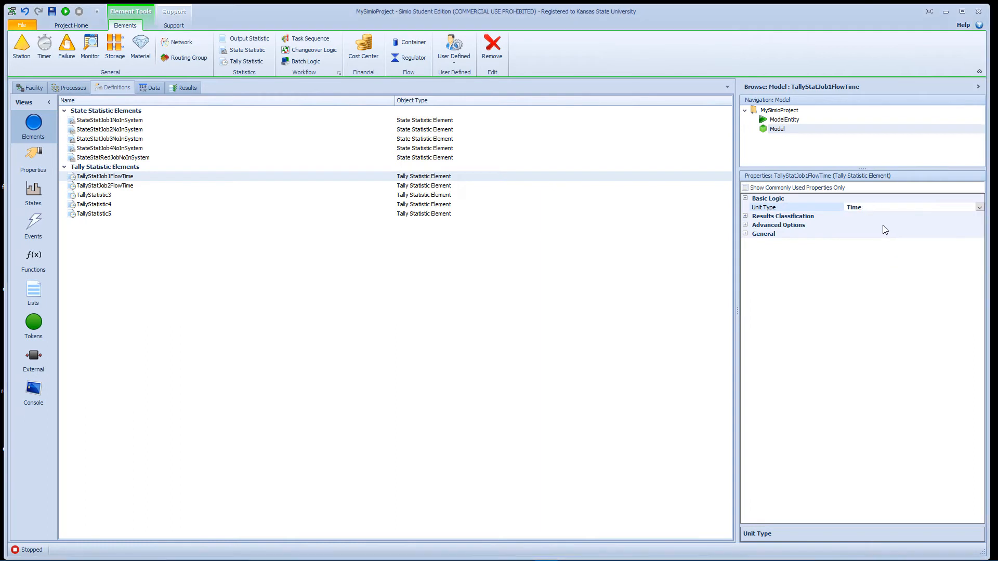
Step: Classify the results of TallyStatJob1FlowTime with data source Job1 and category FlowTime
left_click(746, 216)
left_click(845, 224)
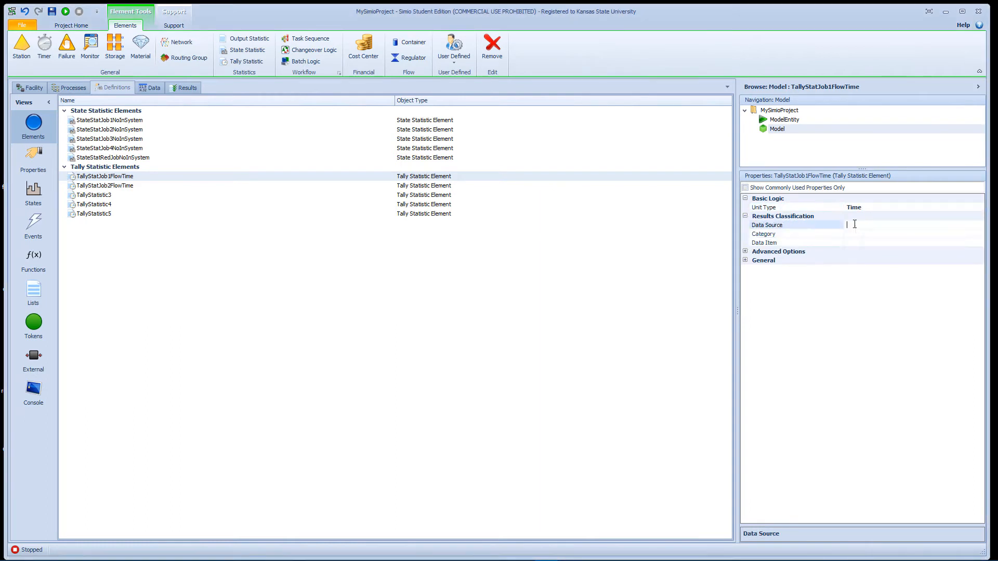
type("Job1")
left_click(889, 235)
type("FlowTime")
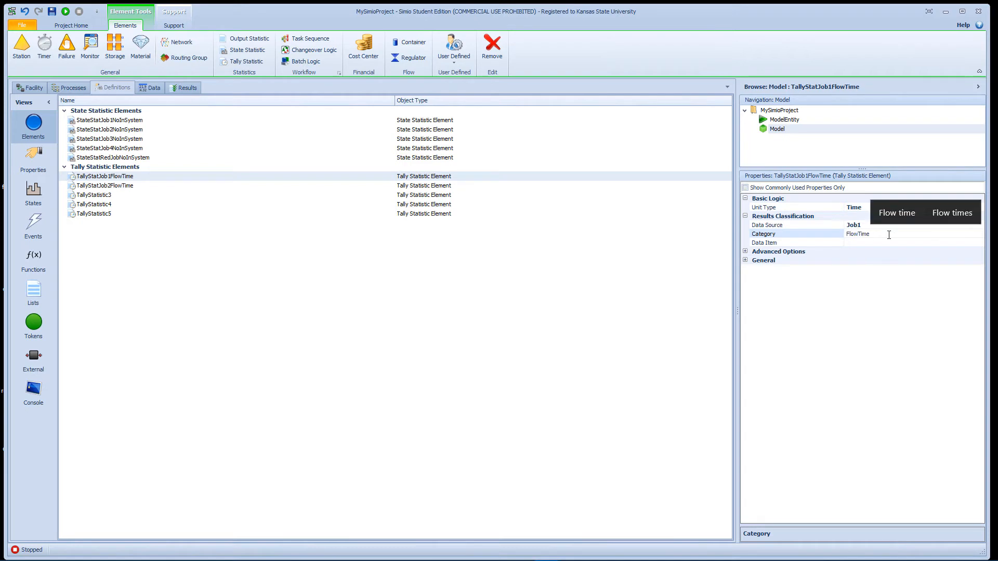
Step: Set the results data item of TallyStatJob1FlowTime to TimeInSystem
left_click(888, 243)
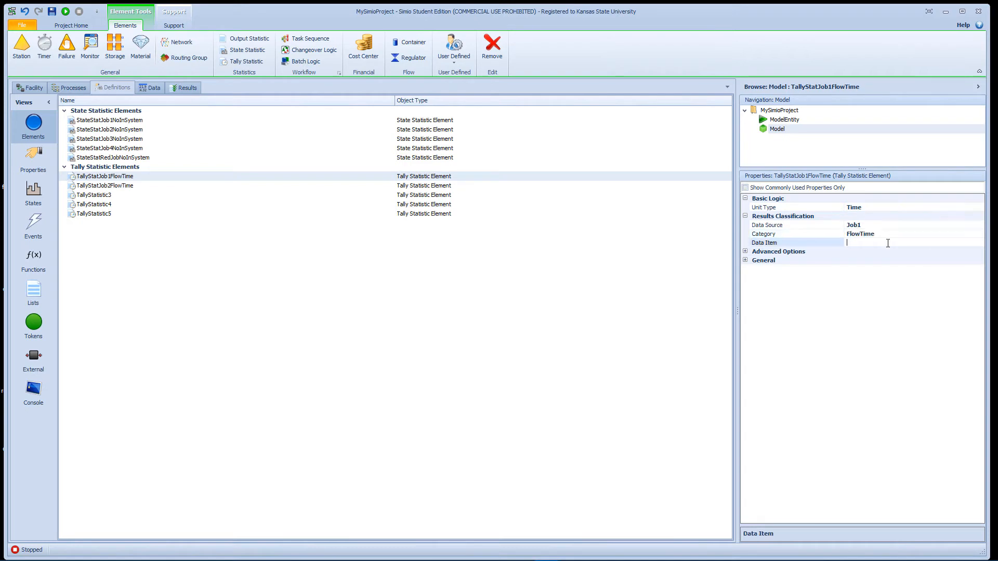
type("TimeIn")
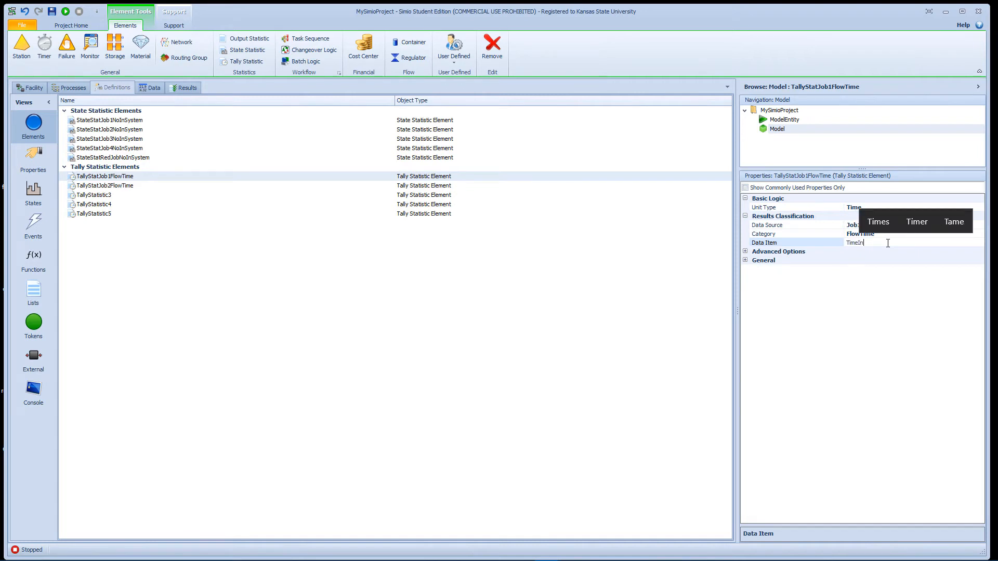
type("System")
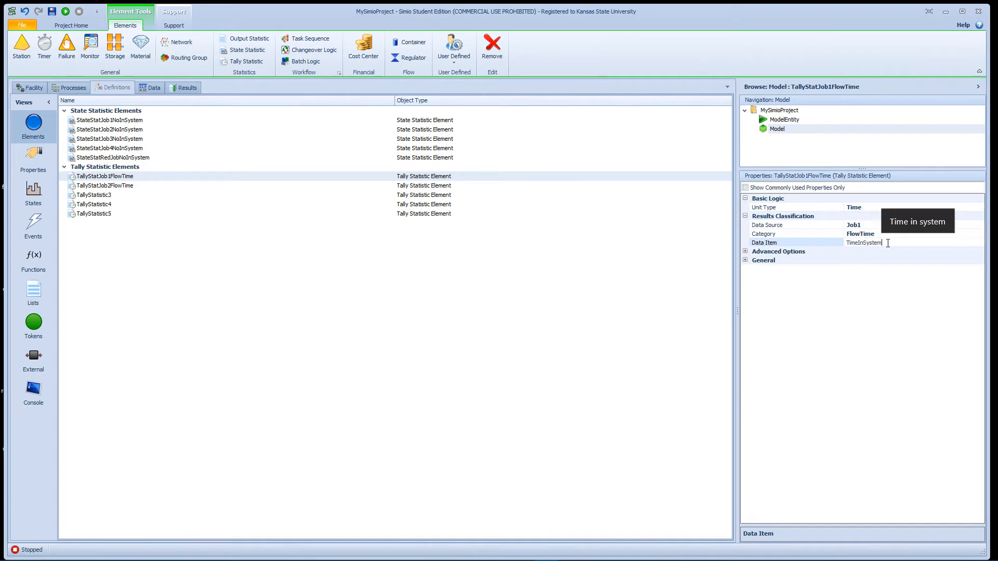
key("Return")
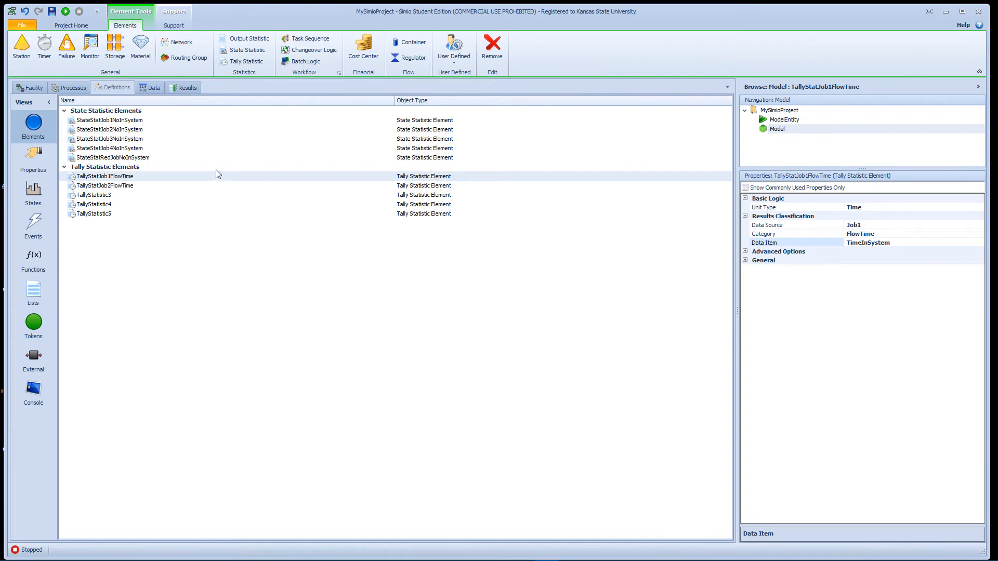
Step: Set the unit type of the TallyStatJob2FlowTime tally statistic to Time
left_click(123, 186)
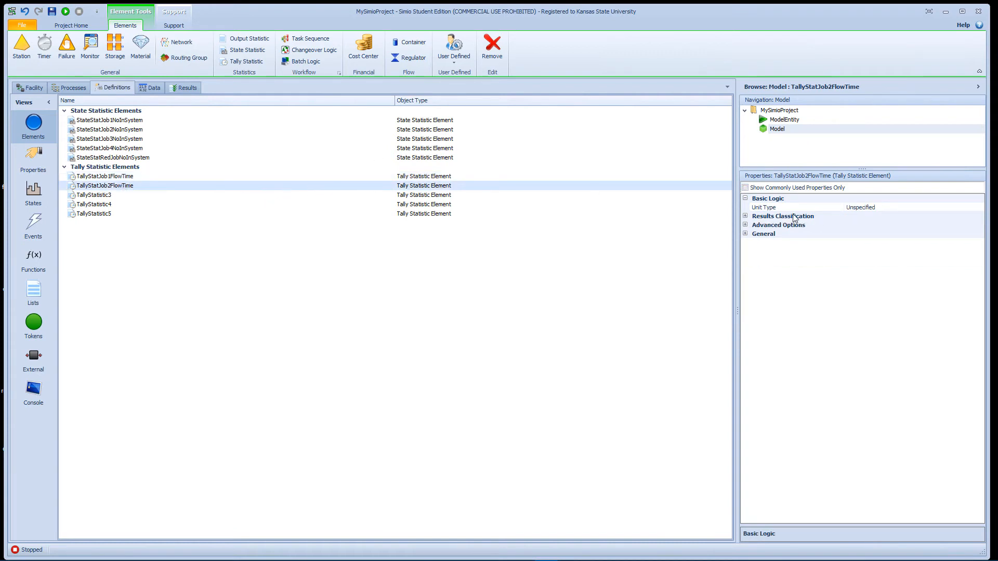
left_click(936, 208)
left_click(980, 207)
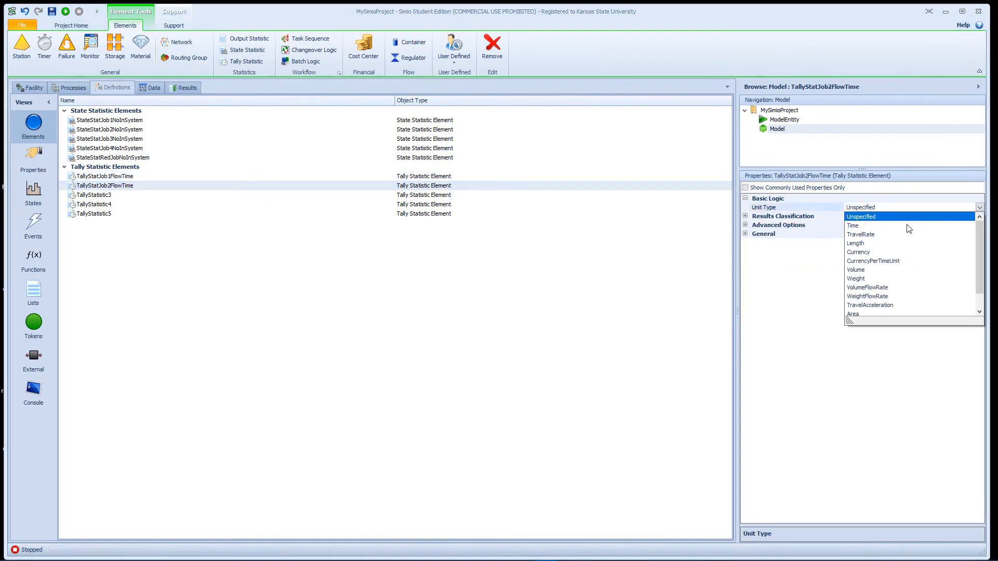
left_click(907, 224)
Step: Classify the results of TallyStatJob2FlowTime with data source Job2 and category FlowTime
left_click(746, 216)
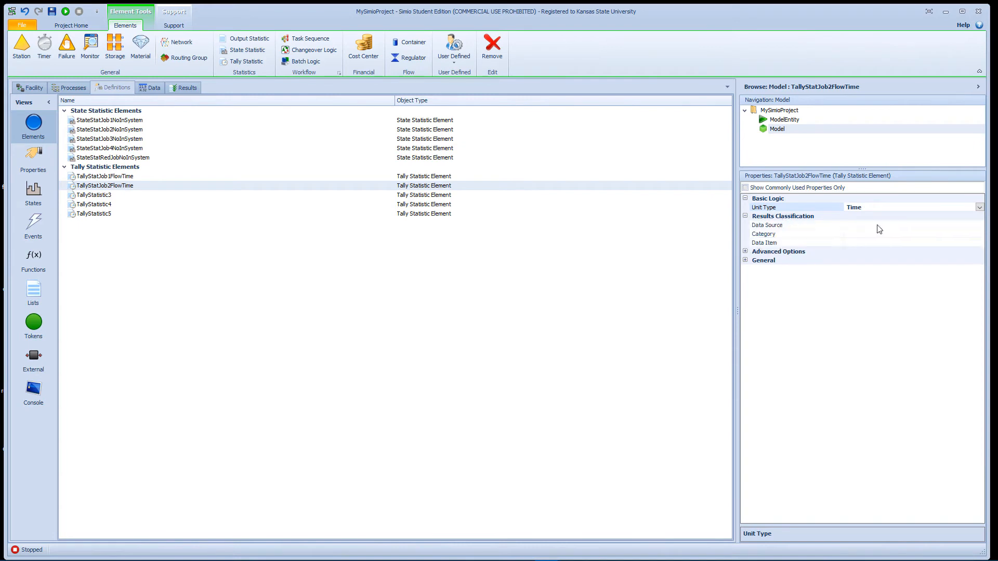
left_click(886, 226)
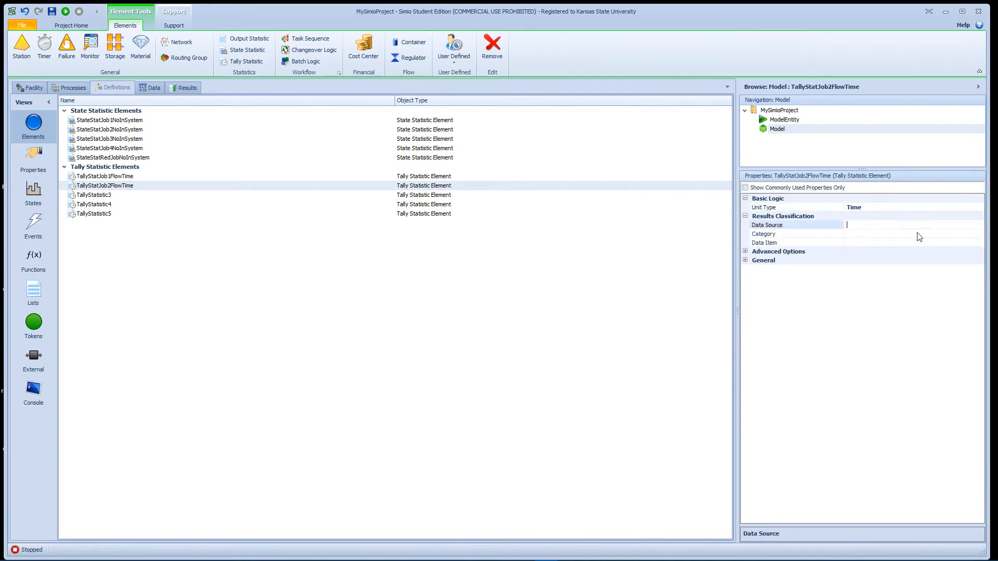
type("Job2")
left_click(877, 237)
type("FlowTime")
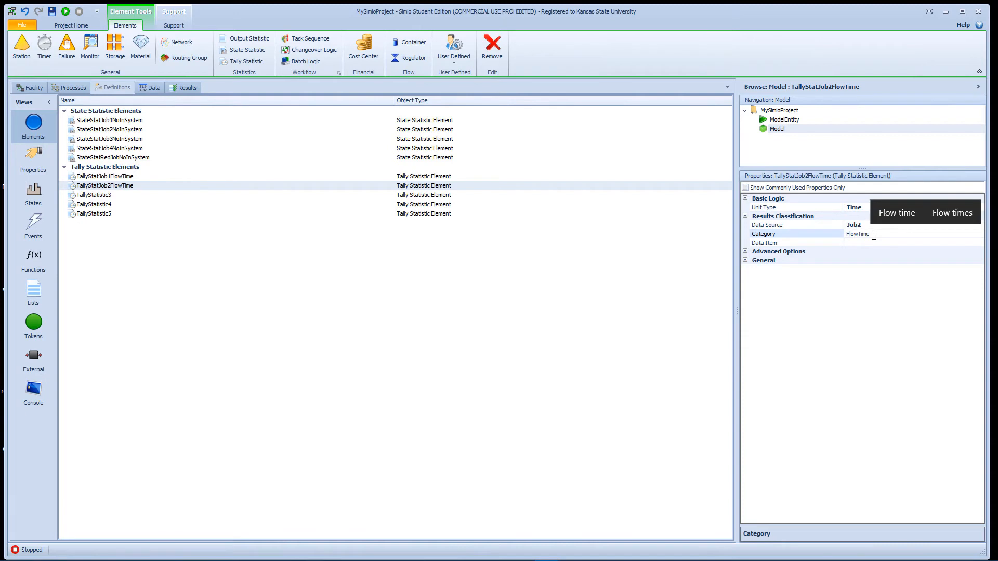
Step: Enter TiemInSystem as the results data item of TallyStatJob2FlowTime
left_click(876, 246)
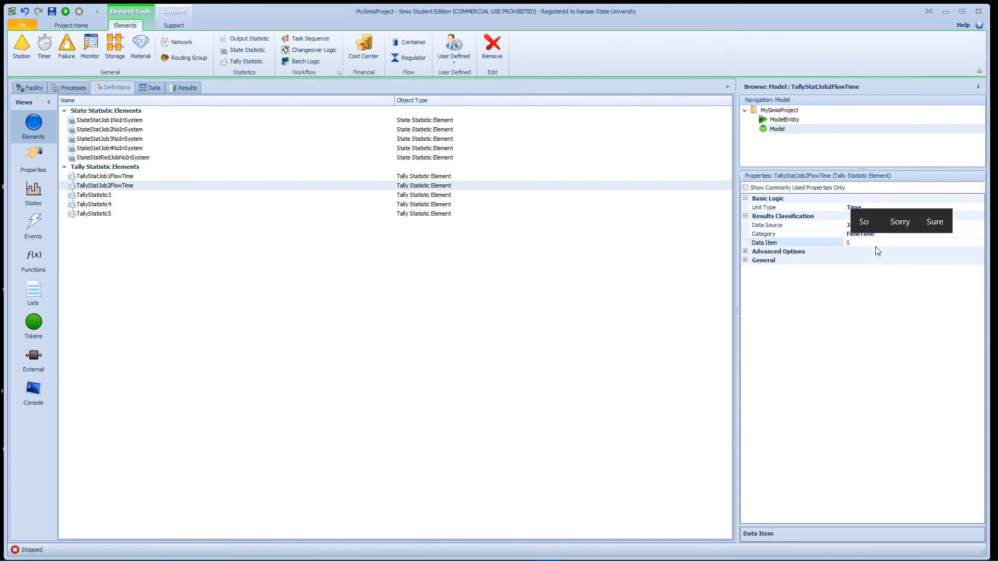
type("S")
key("BackSpace")
type("TiemIn")
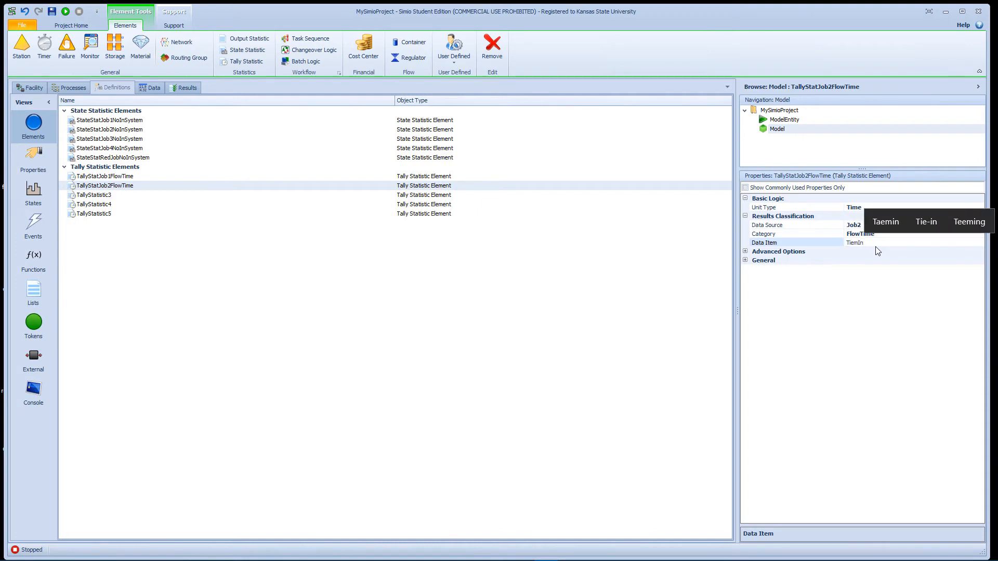
type("System")
key("Return")
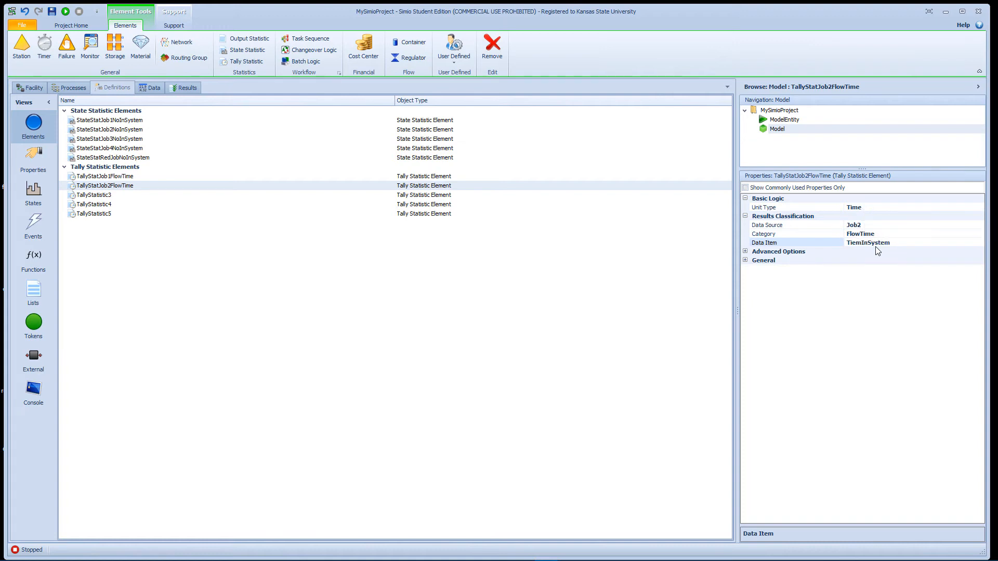
Step: Set the results data source of the StateStatJob1NoInSystem state statistic to Job1
left_click(126, 124)
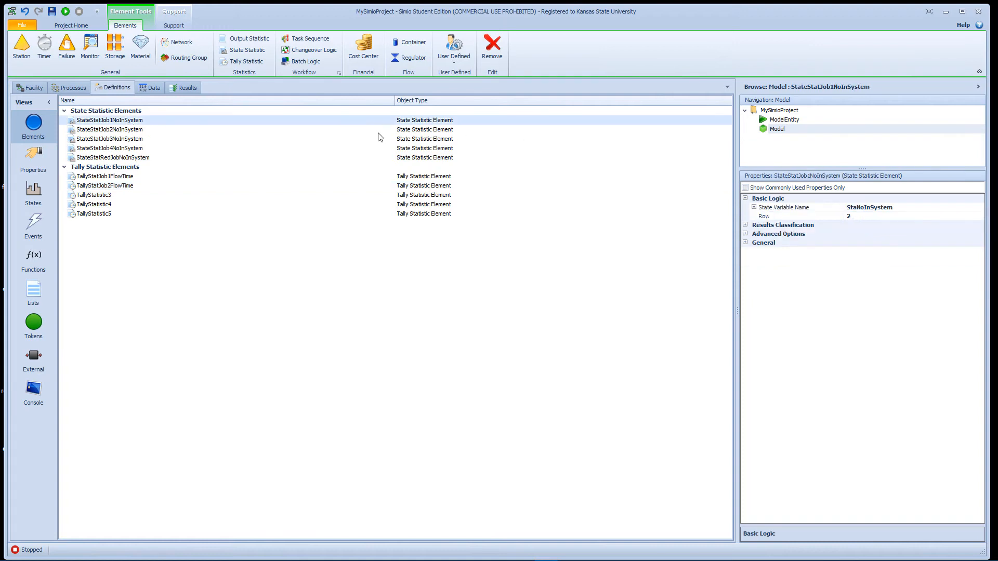
left_click(745, 225)
left_click(893, 234)
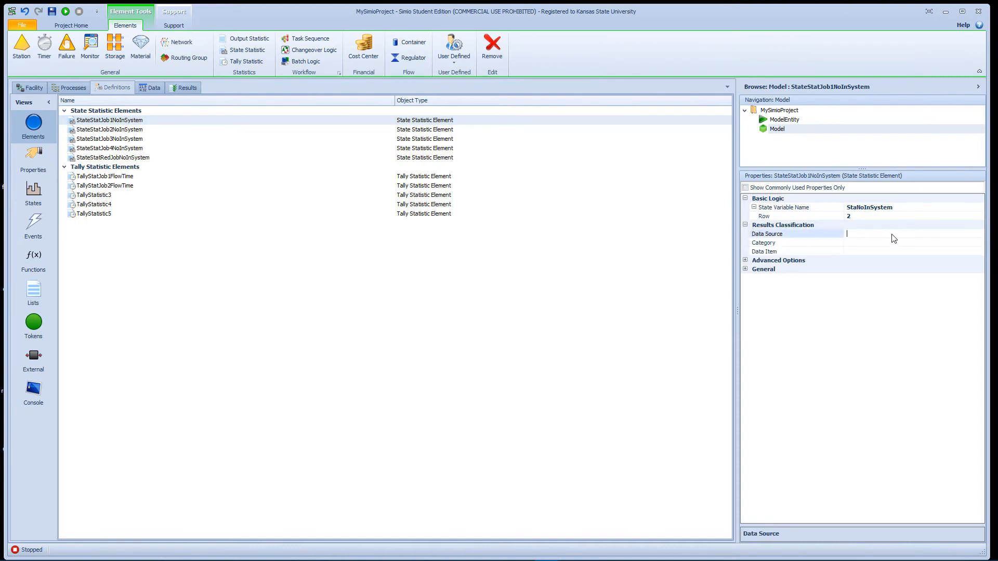
type("Job1")
Step: Set the results category of StateStatJob1NoInSystem to Throughput
left_click(877, 243)
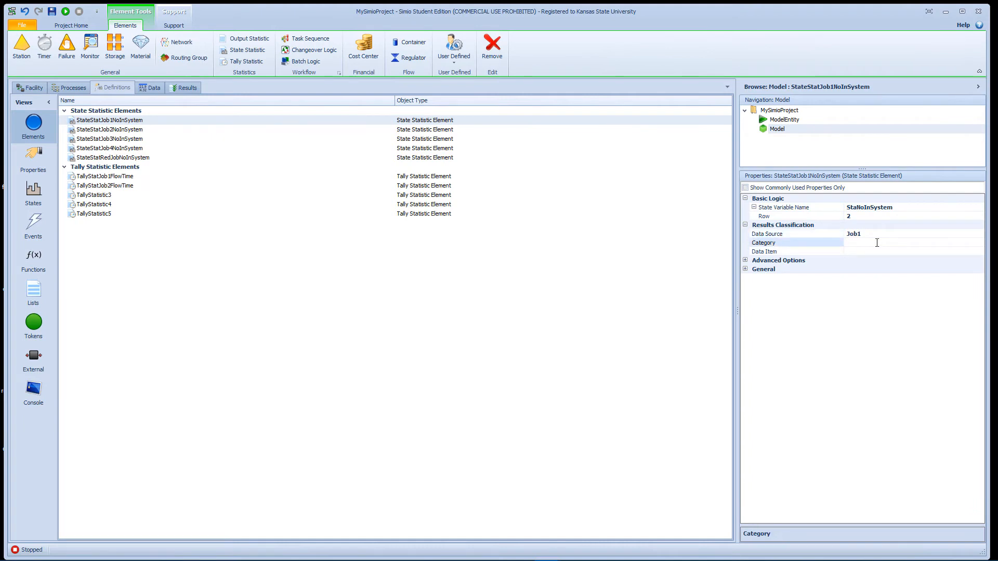
type("Th")
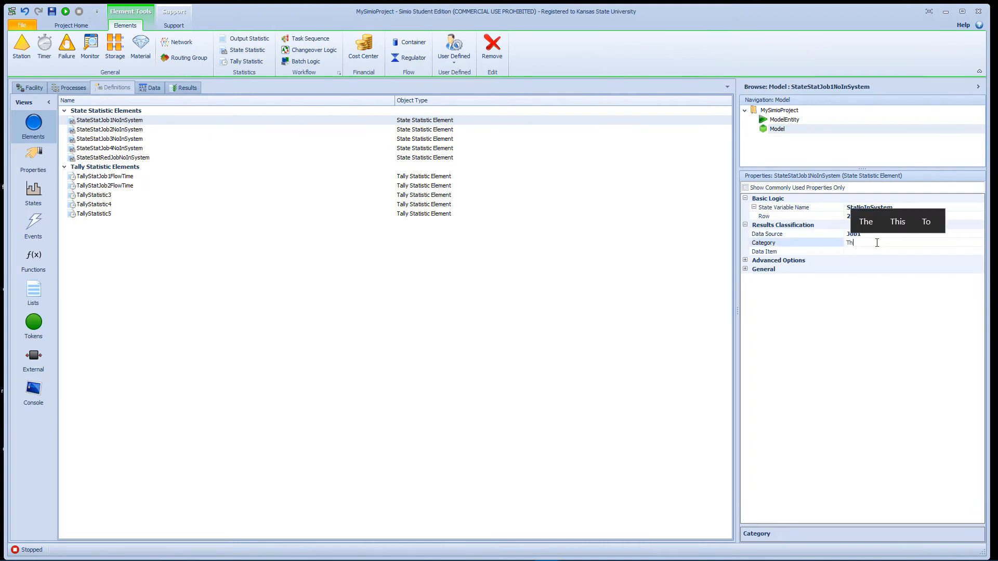
type("ought")
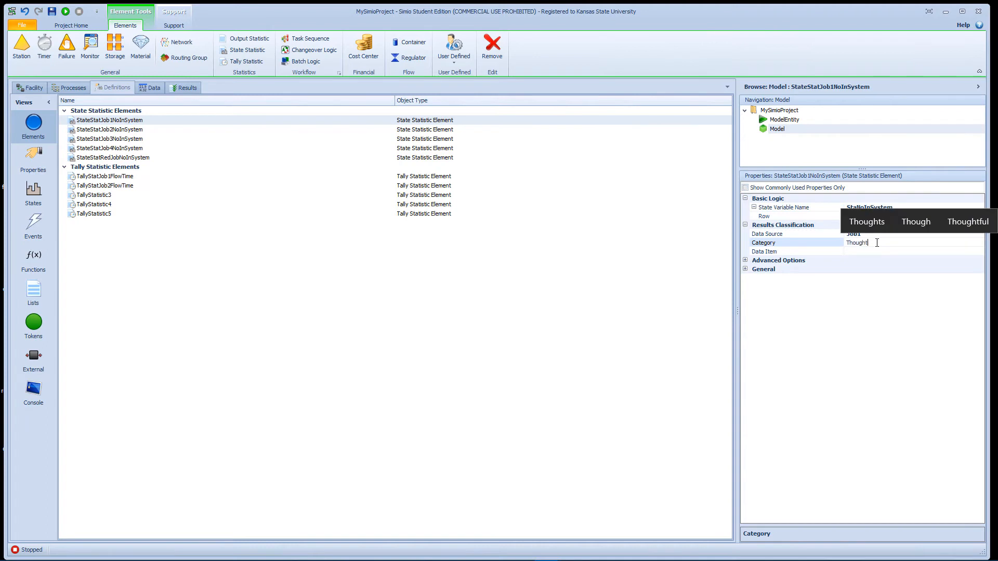
key("BackSpace")
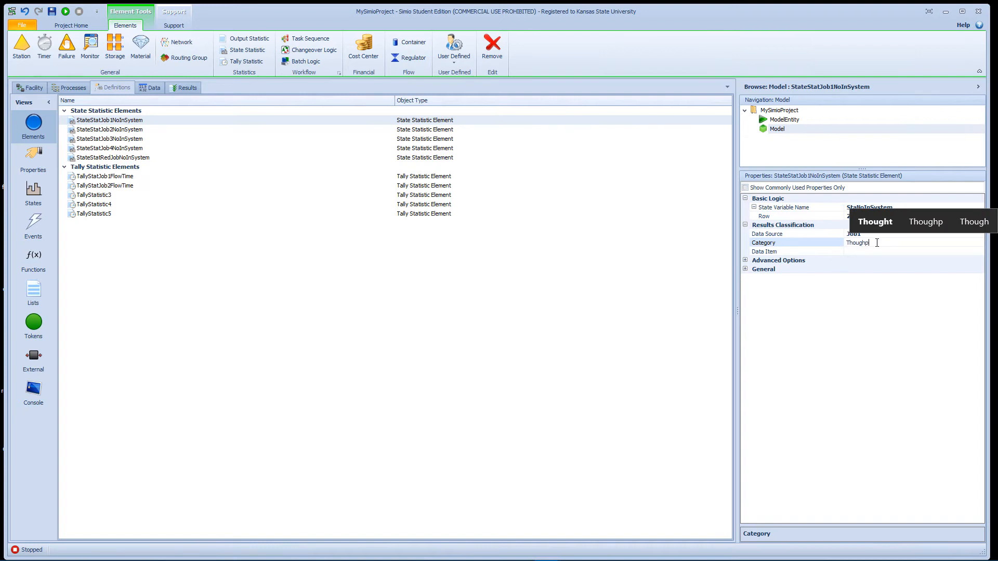
key("BackSpace")
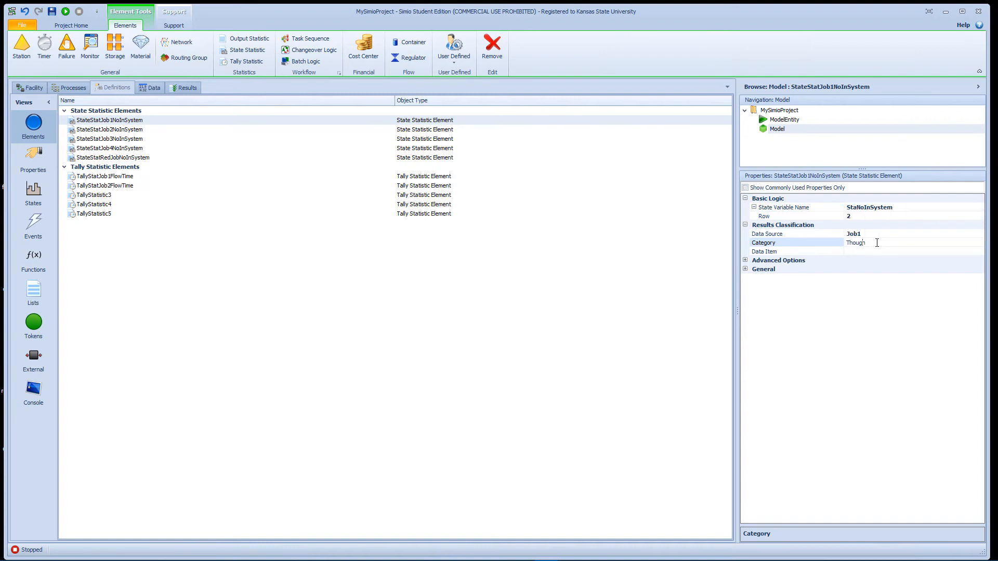
key("BackSpace")
key("BackSpace")
key("BackSpace")
key("BackSpace")
key("BackSpace")
type("hrough")
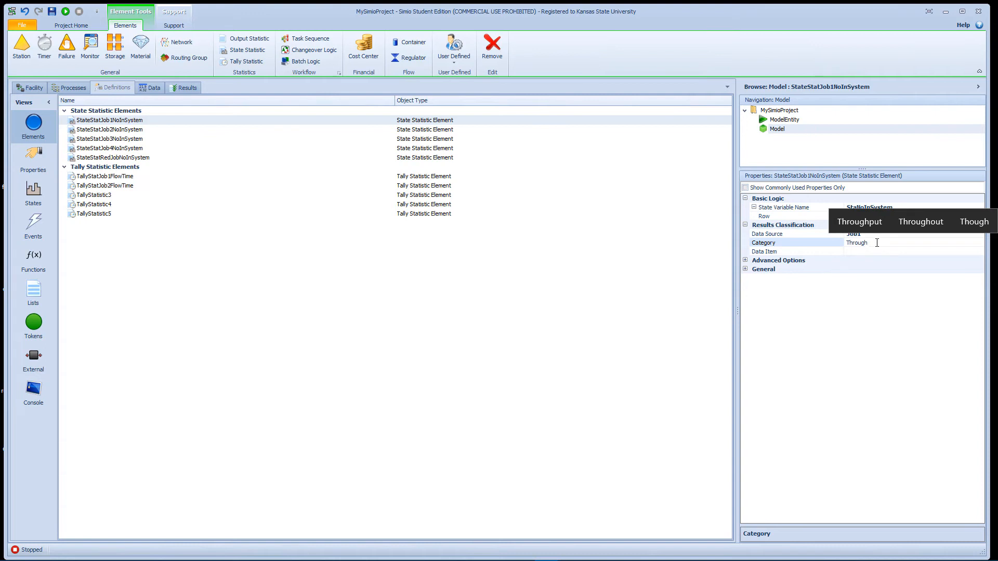
type("put")
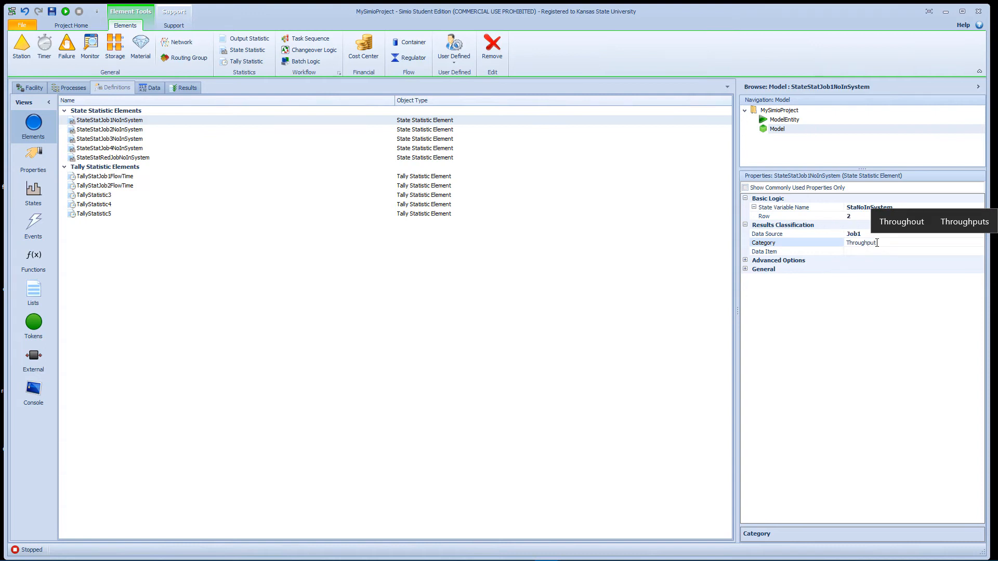
key("Return")
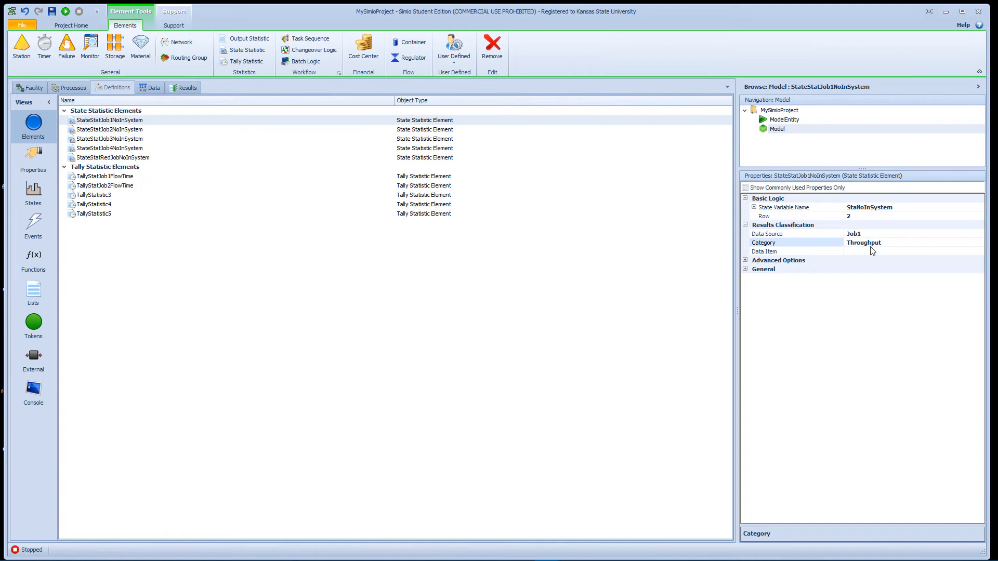
Step: Set the results data item of StateStatJob1NoInSystem to NumberInSystem
left_click(867, 251)
type("Number")
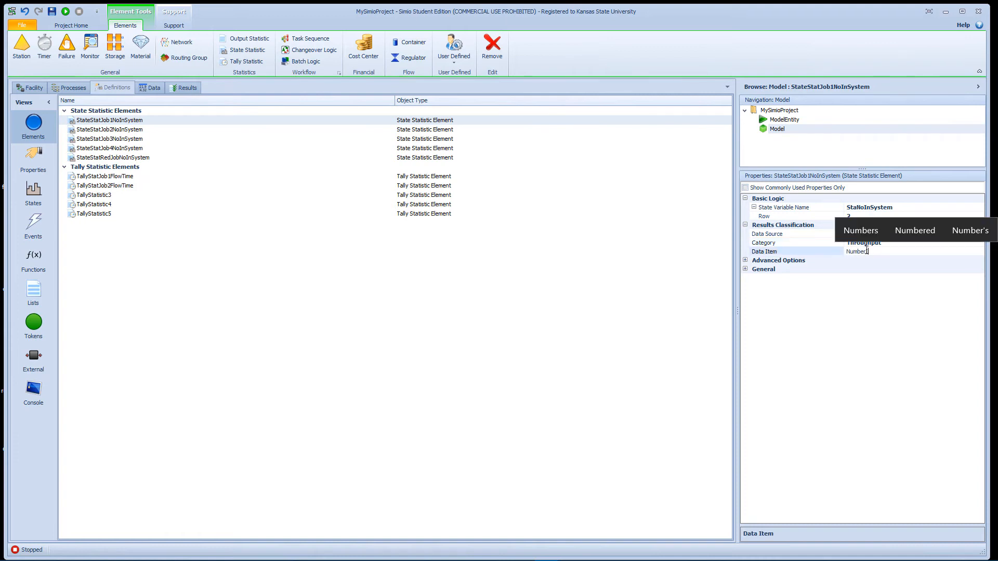
type("InSy")
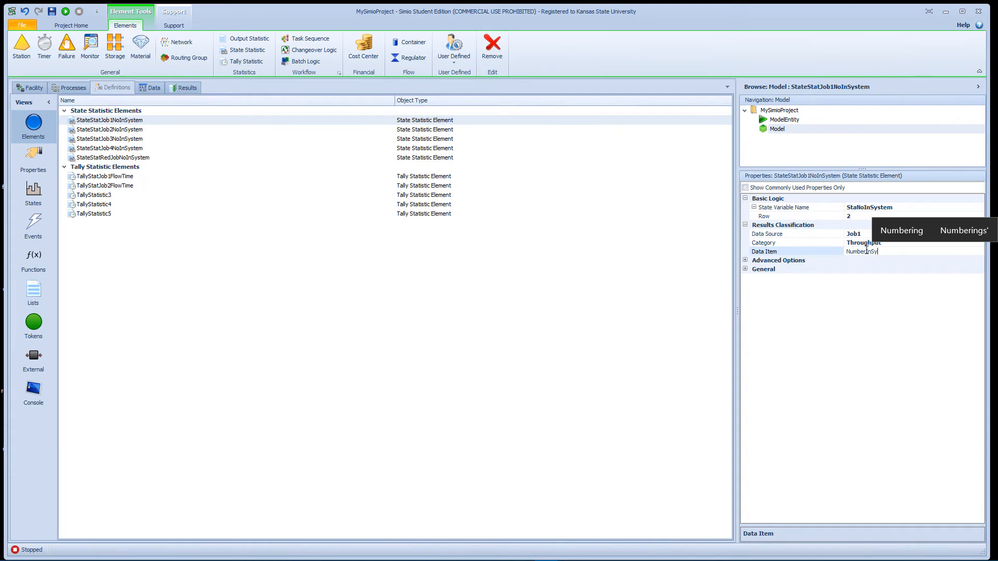
type("stem")
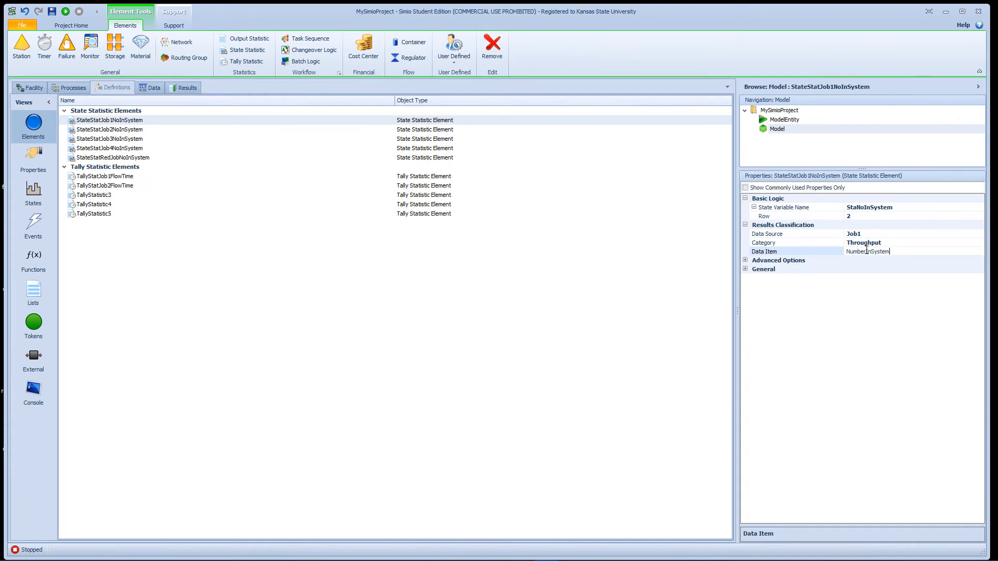
key("Return")
Step: Assign StaNoInSystem as the state variable of StateStatJob2NoInSystem and set its row index to 3
left_click(196, 130)
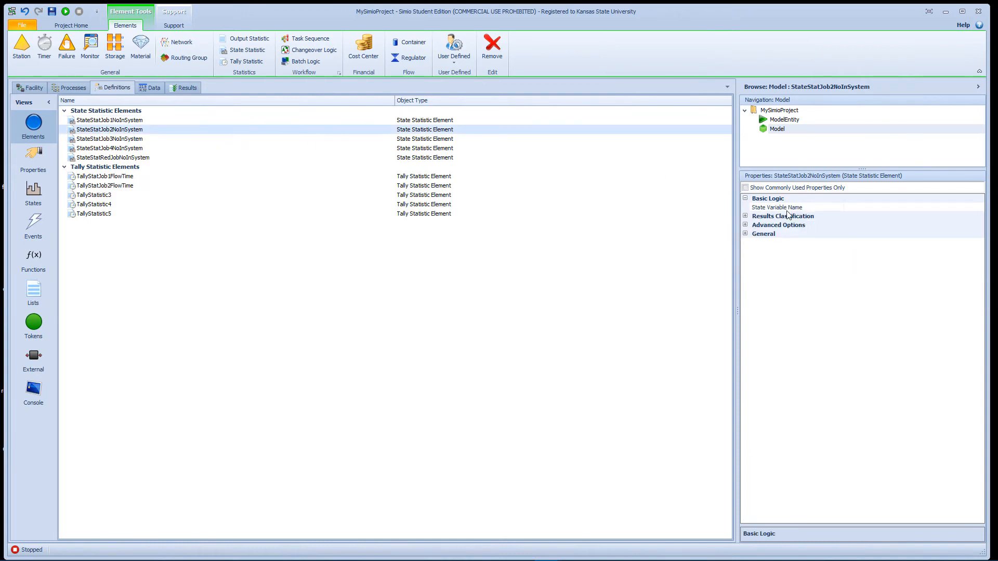
left_click(848, 208)
left_click(979, 208)
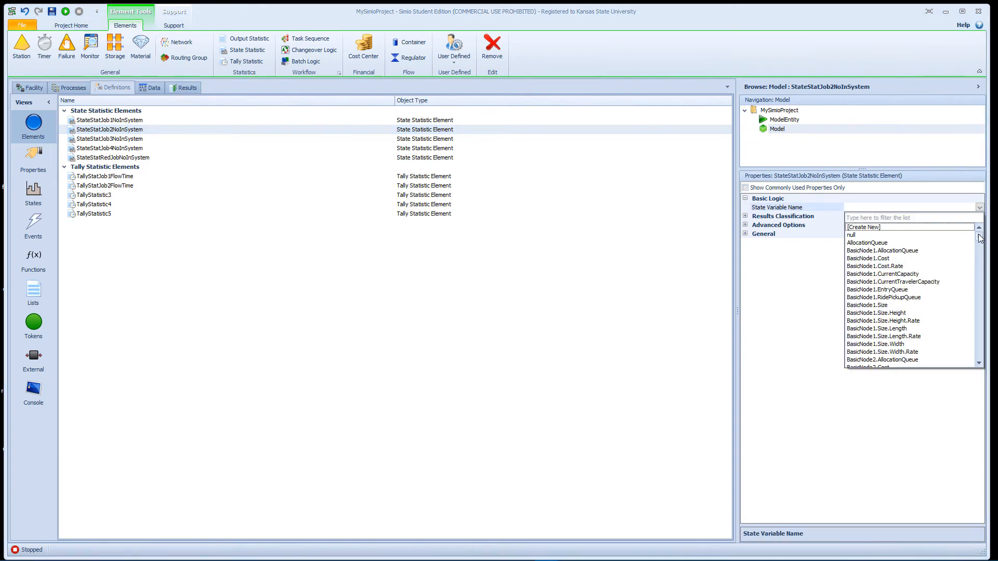
left_click_drag(980, 238, 915, 370)
left_click(885, 344)
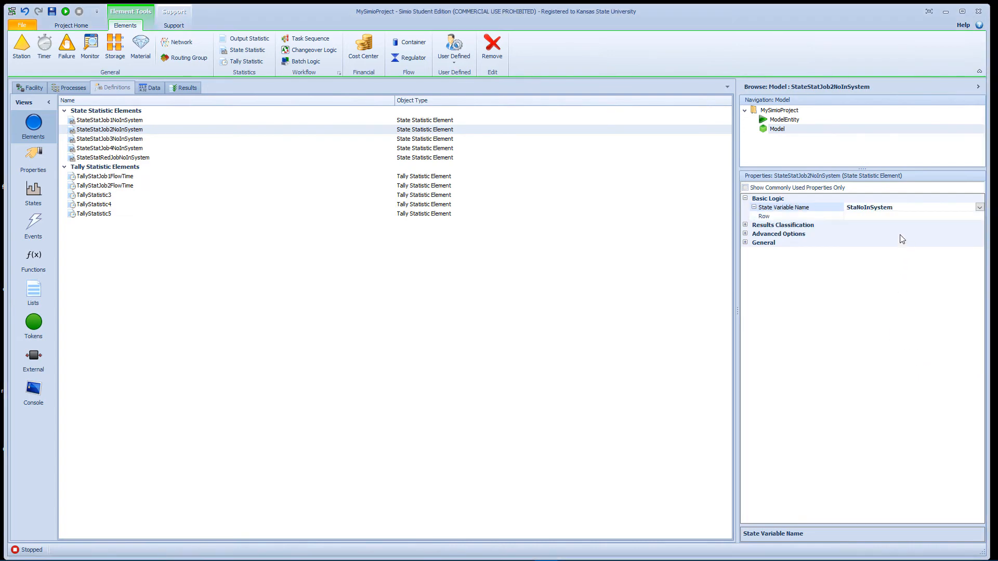
left_click(892, 221)
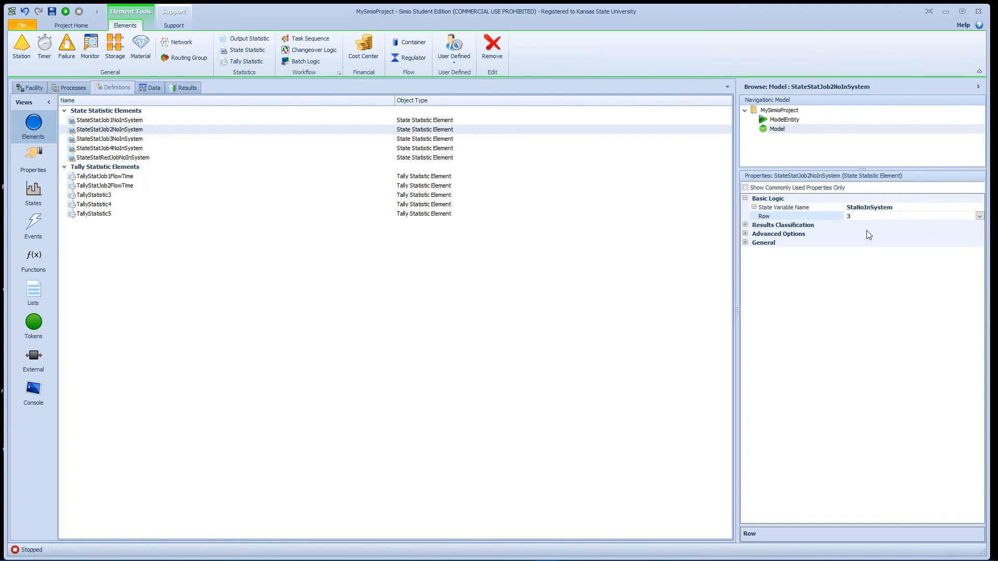
left_click(837, 234)
left_click(749, 227)
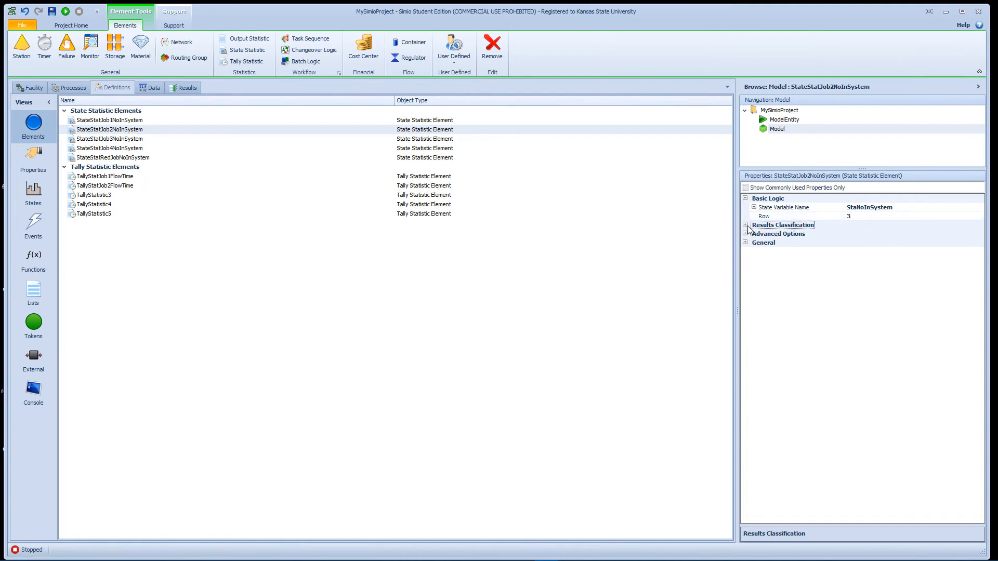
Step: Set the results data source of StateStatJob2NoInSystem to Job2 and its category to Throughput
left_click(745, 225)
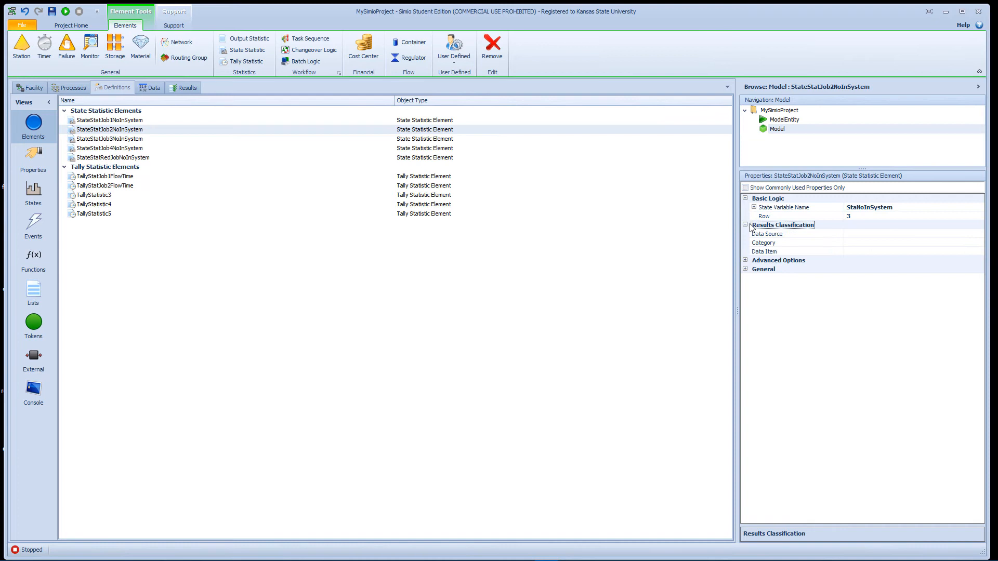
left_click(868, 237)
type("Job2")
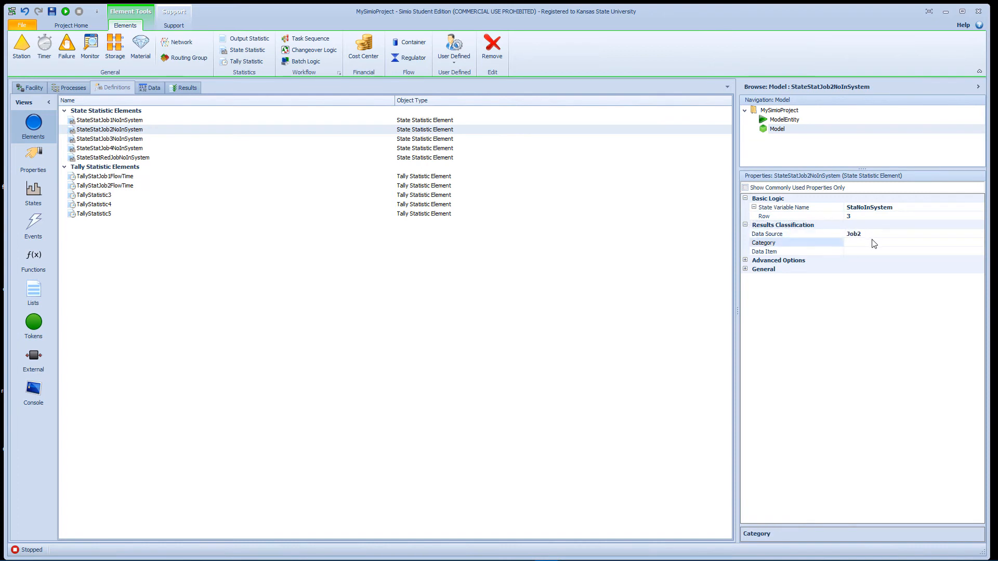
left_click(872, 242)
type("Through")
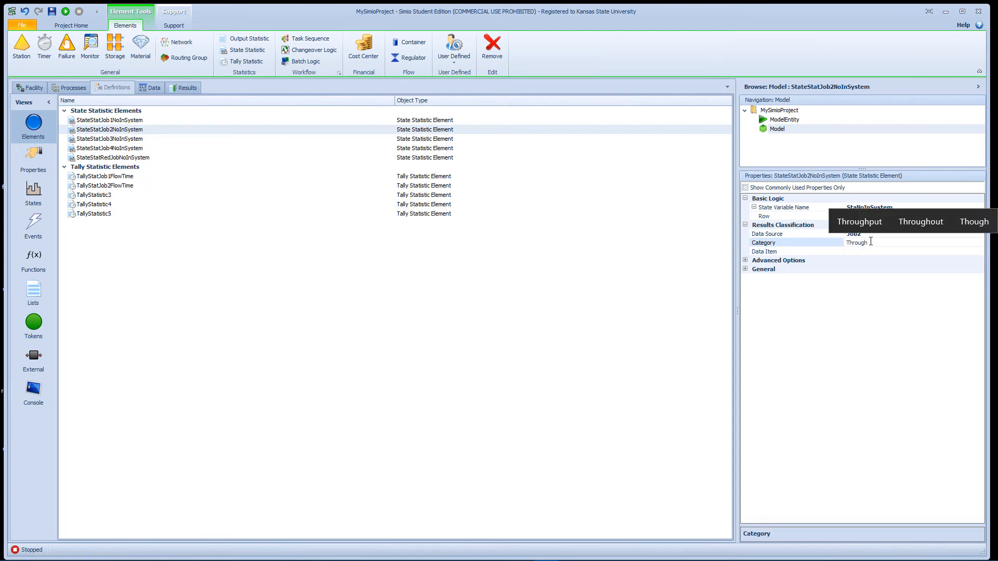
type("put")
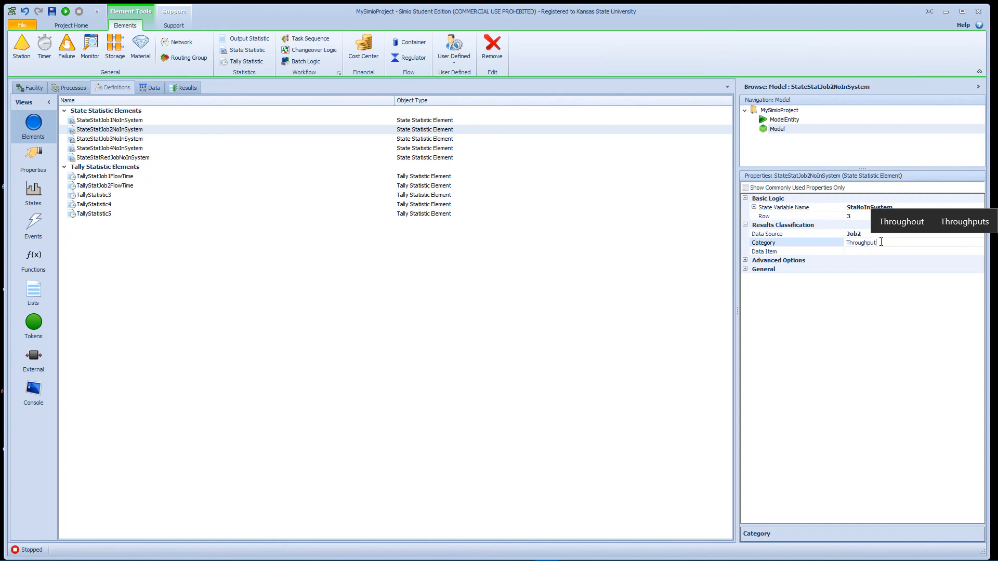
Step: Set the results data item of StateStatJob2NoInSystem to NumberInSystem
left_click(873, 252)
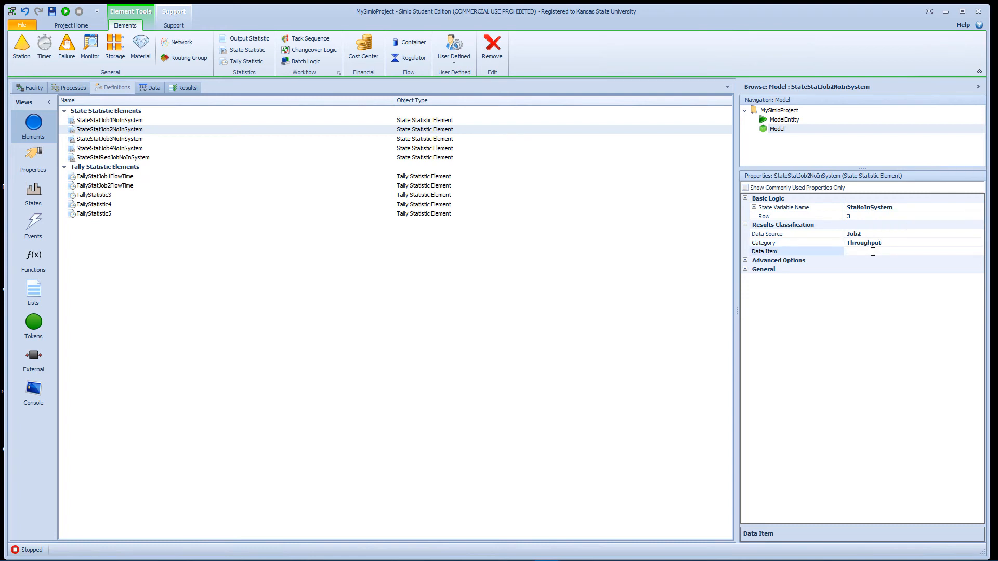
type("Nuj")
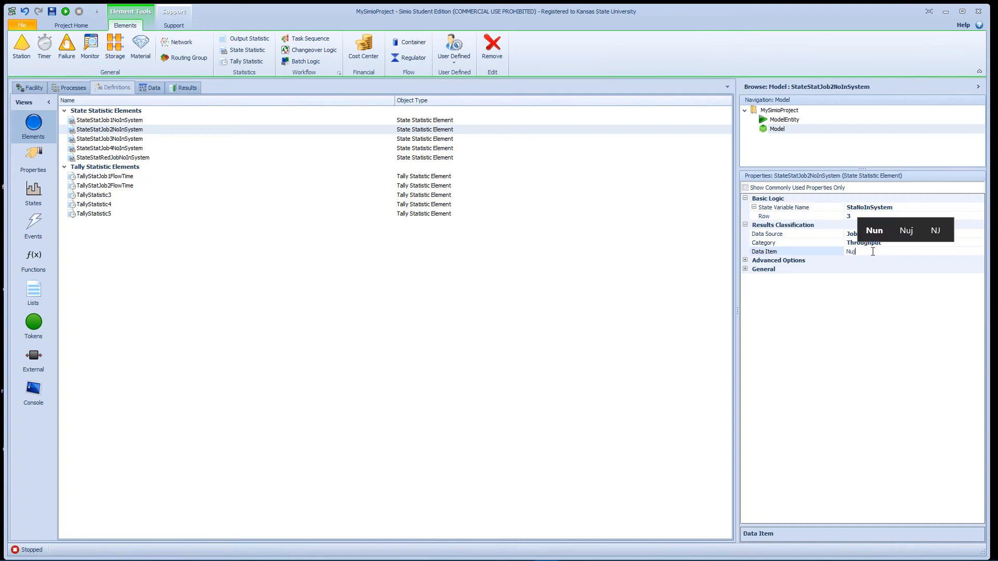
key("BackSpace")
type("mberI")
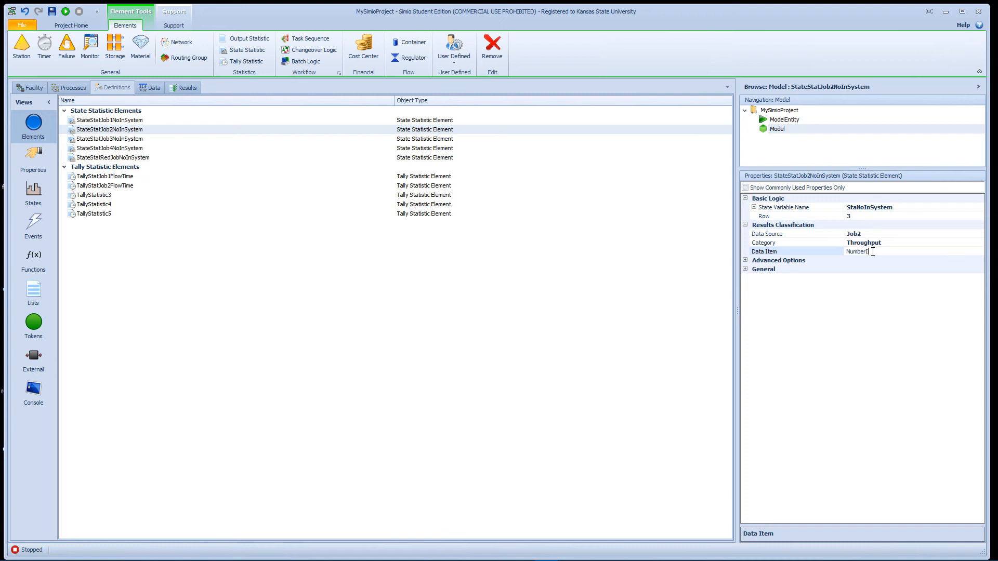
type("nSystem")
key("Return")
Step: Check the two flow time tally statistics and add an on-entering tally statistics entry to the input node of Sink1
left_click(122, 185)
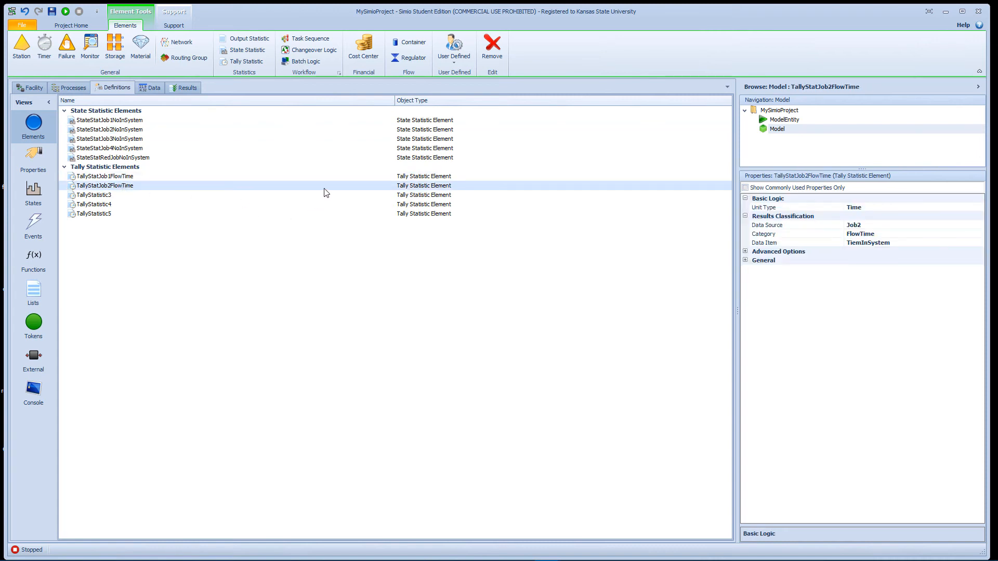
left_click(107, 177)
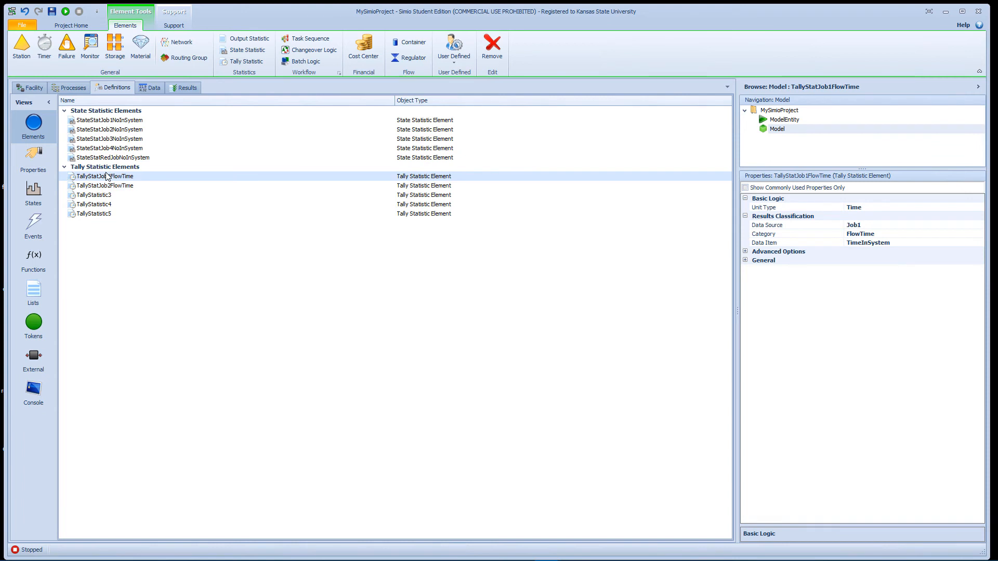
left_click(28, 89)
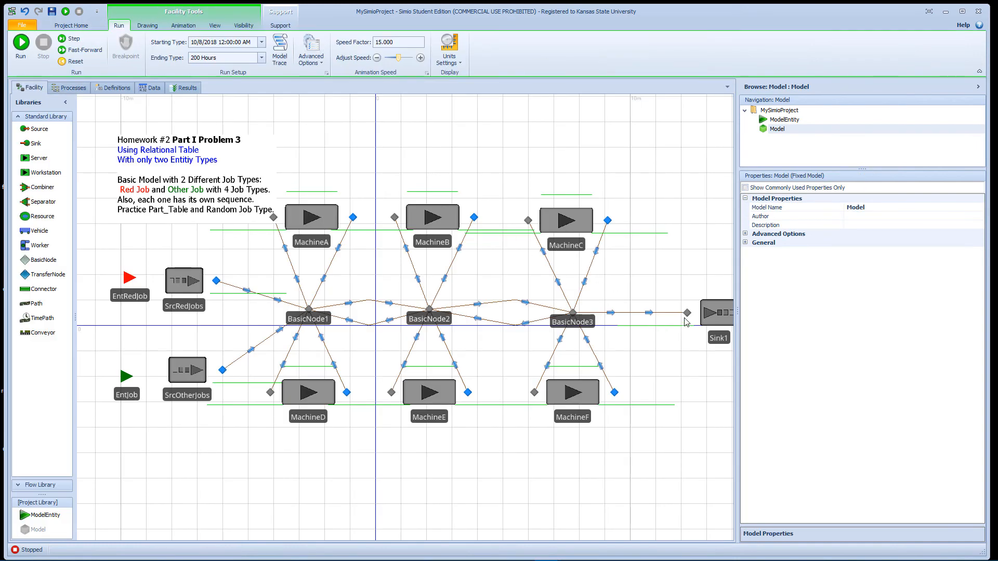
left_click_drag(671, 265, 541, 296)
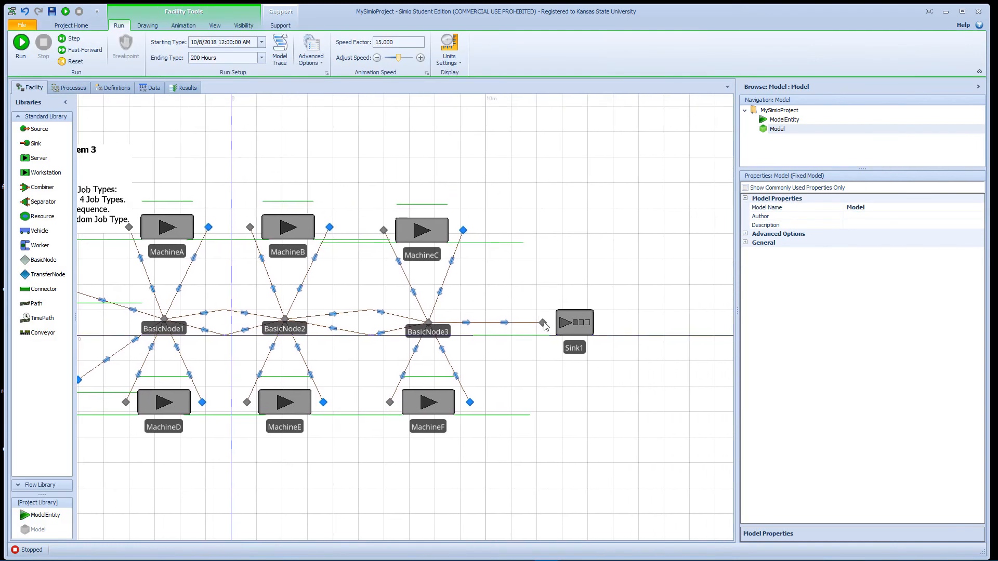
left_click(544, 323)
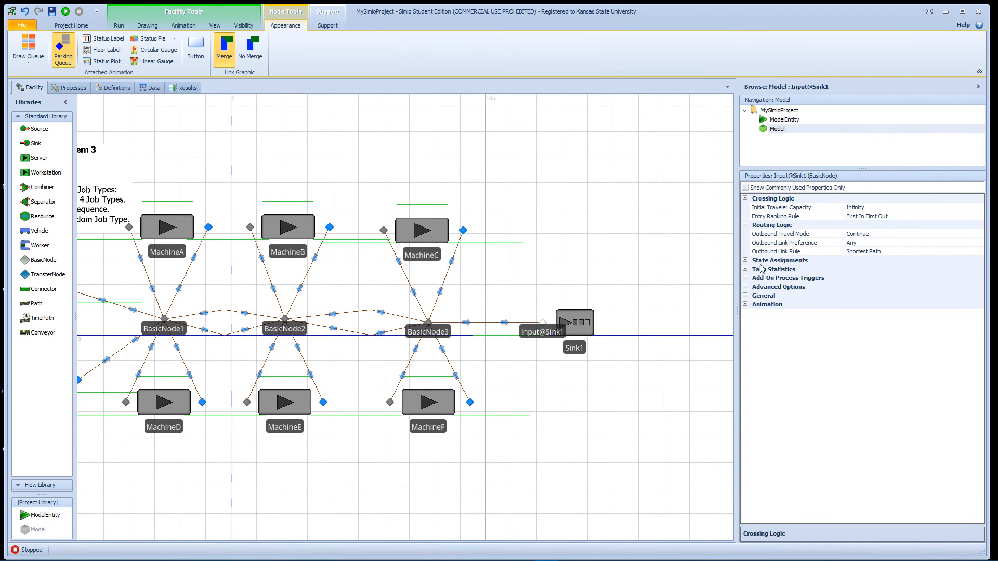
left_click(746, 270)
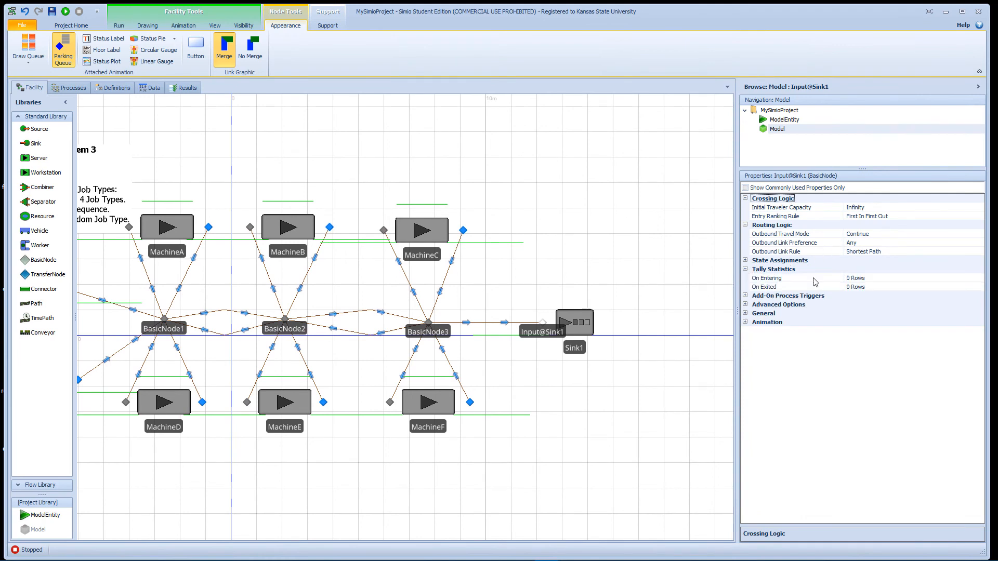
left_click(896, 280)
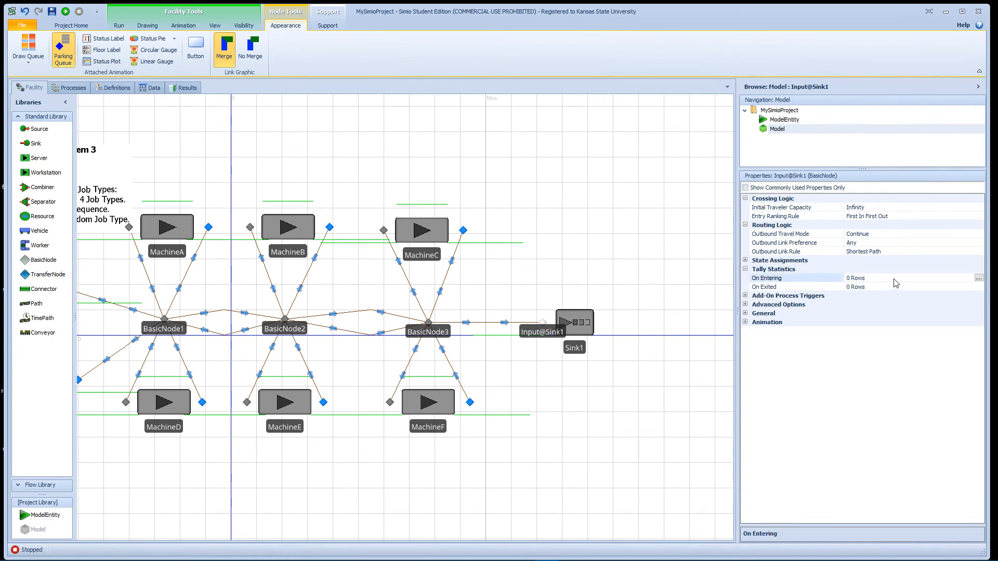
left_click(979, 279)
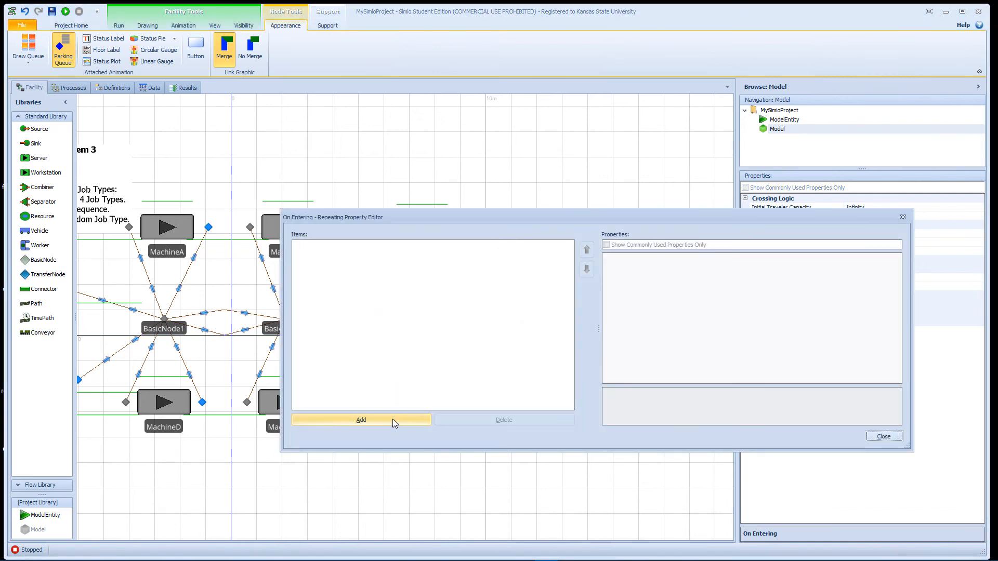
left_click(392, 419)
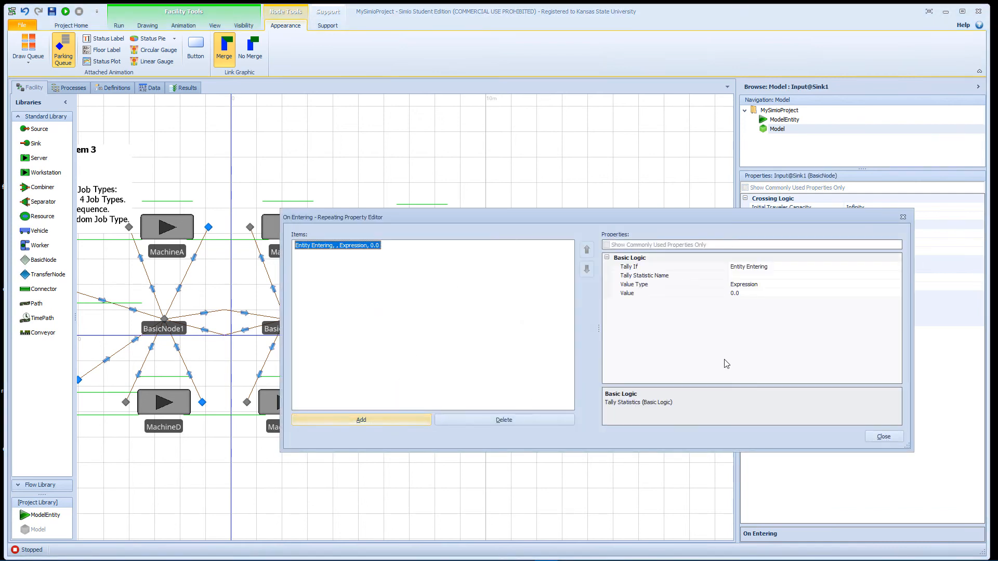
Step: Make the new on-entering tally entry depend on a Custom Condition
left_click(798, 267)
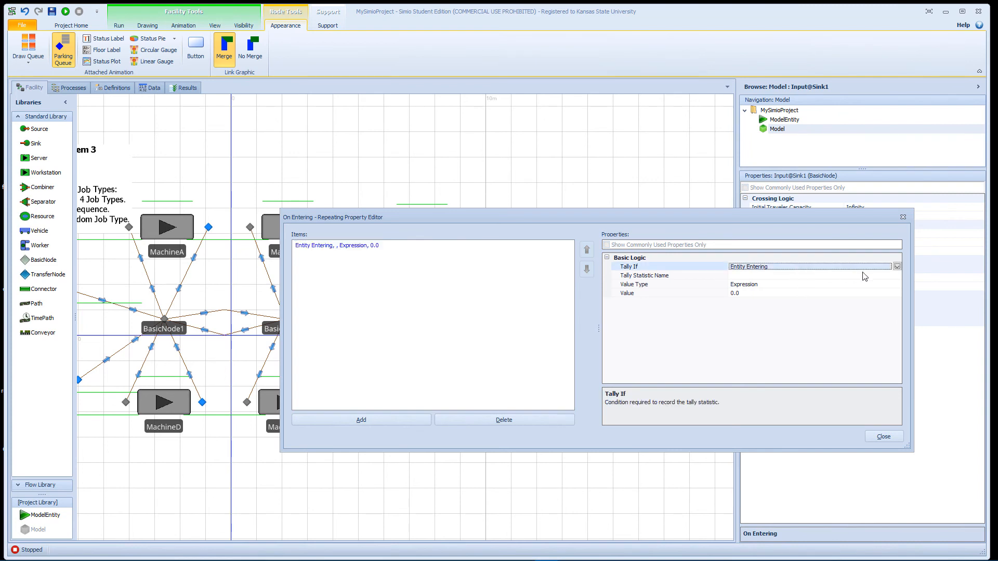
left_click(897, 266)
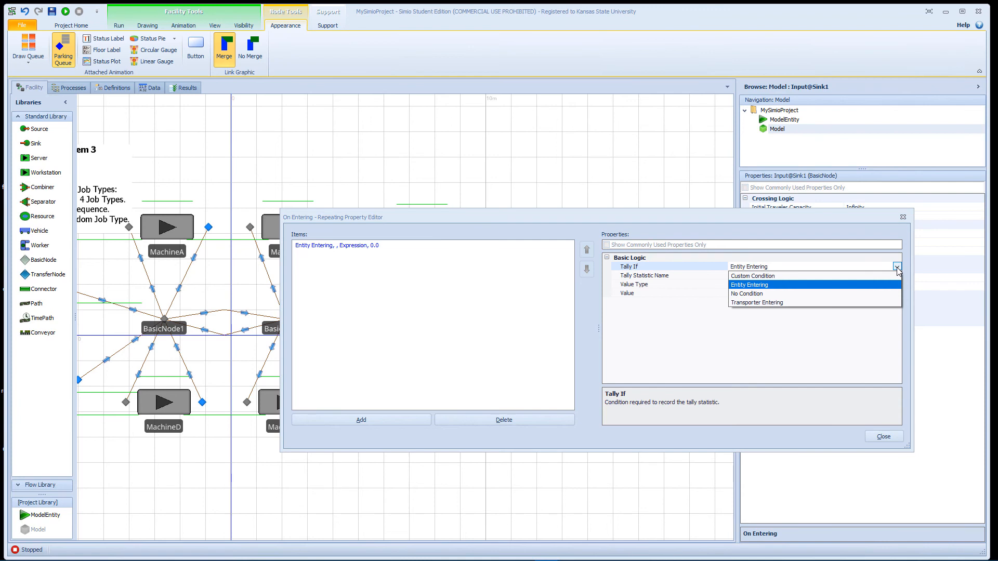
left_click(812, 276)
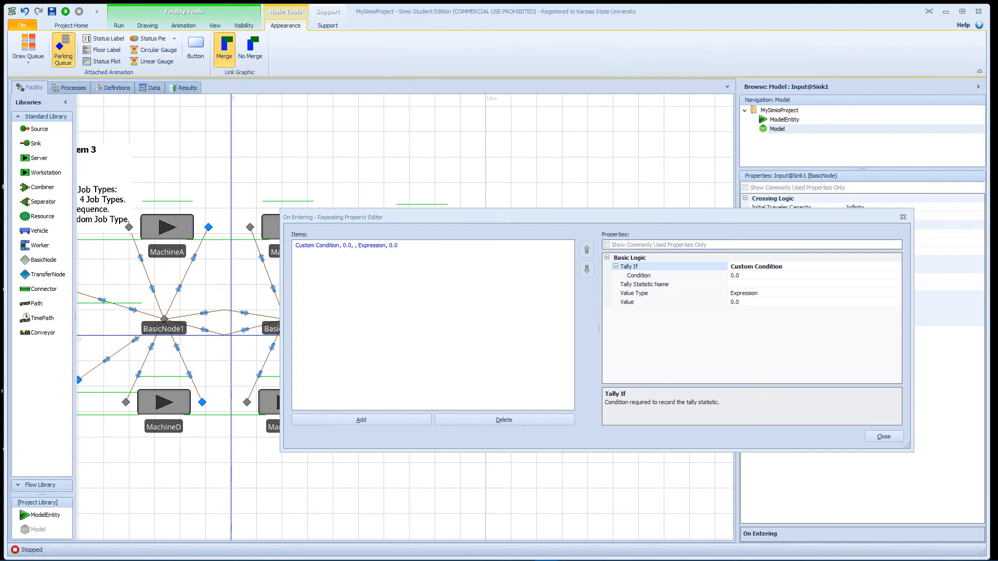
Step: Set the condition of the on-entering tally entry to TableParts.ID == 1
left_click(749, 275)
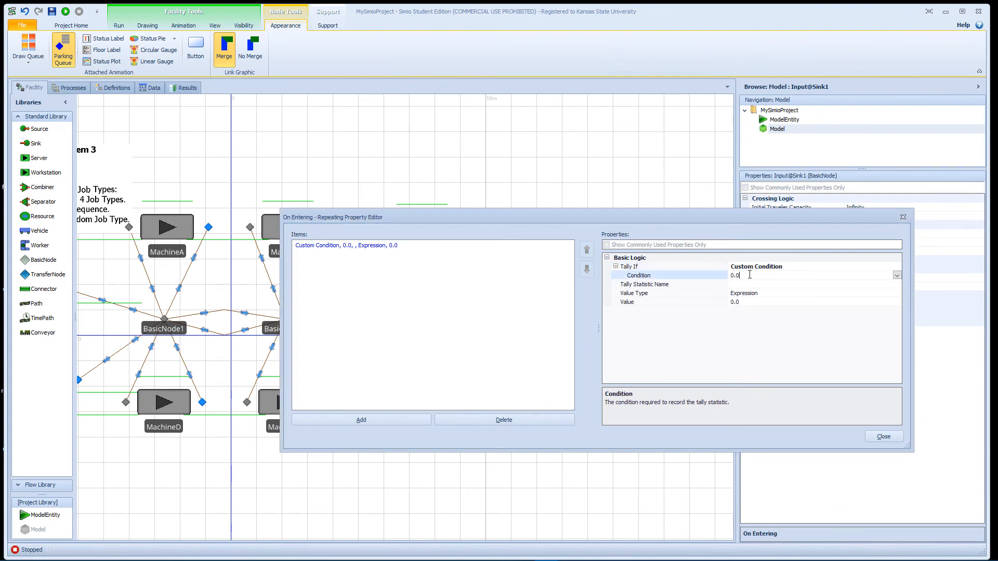
left_click(897, 276)
type("Tas")
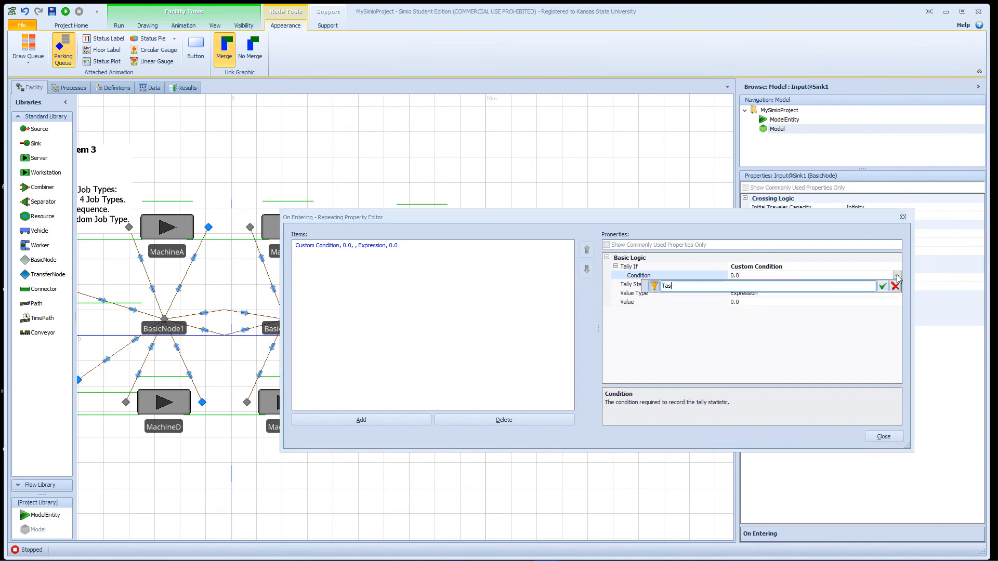
key("BackSpace")
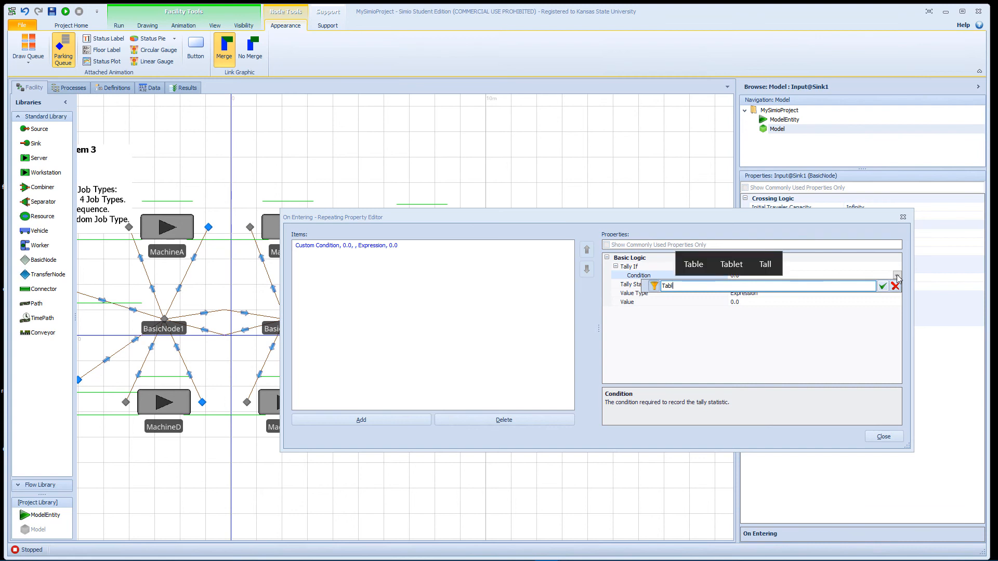
type("ble")
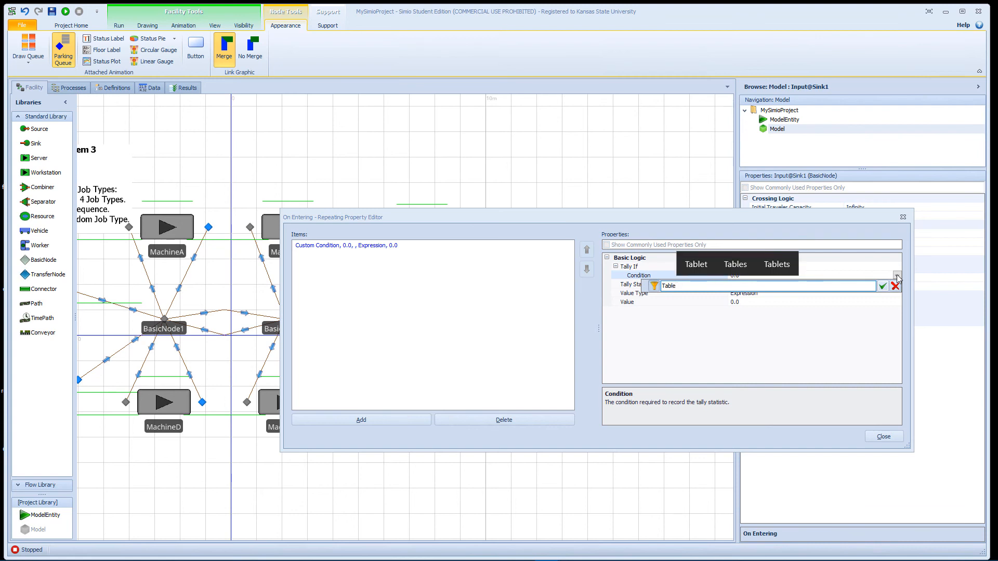
type("Parts.")
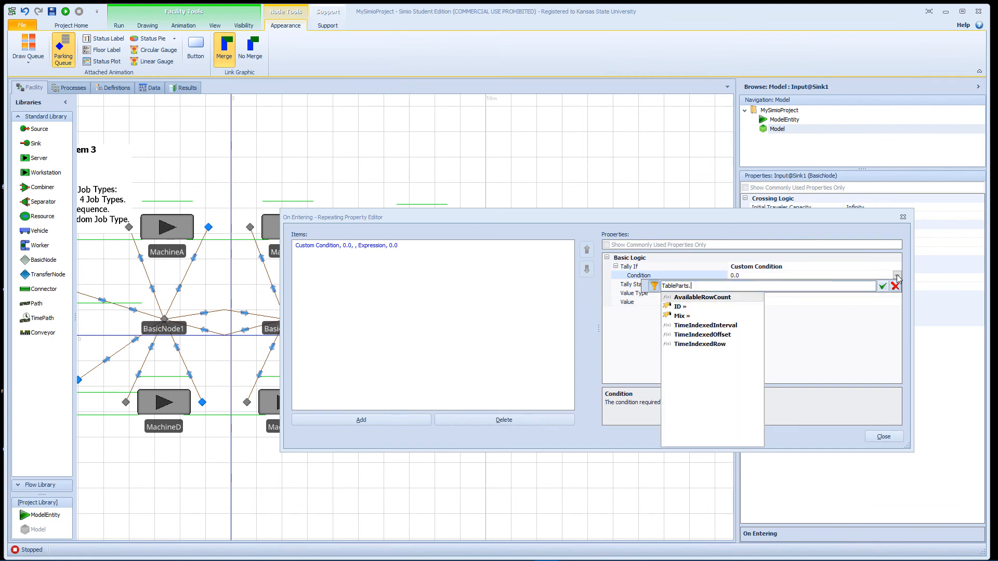
type("ID")
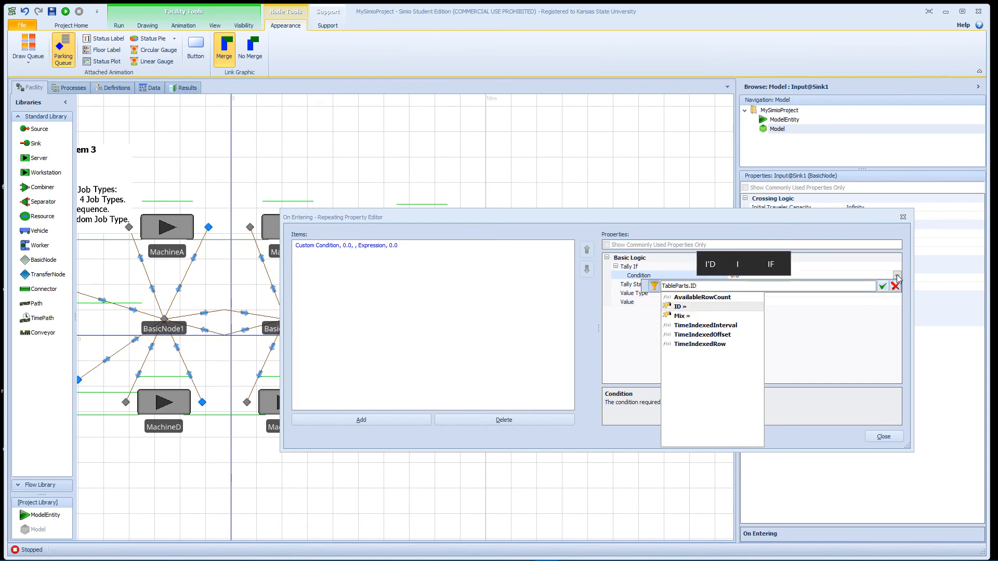
type(" == ")
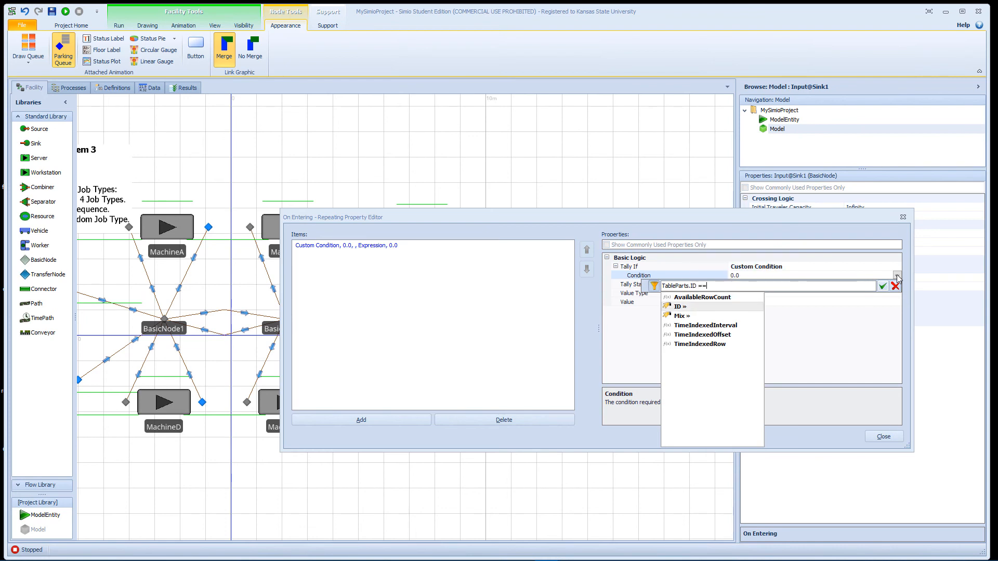
type("1")
key("Return")
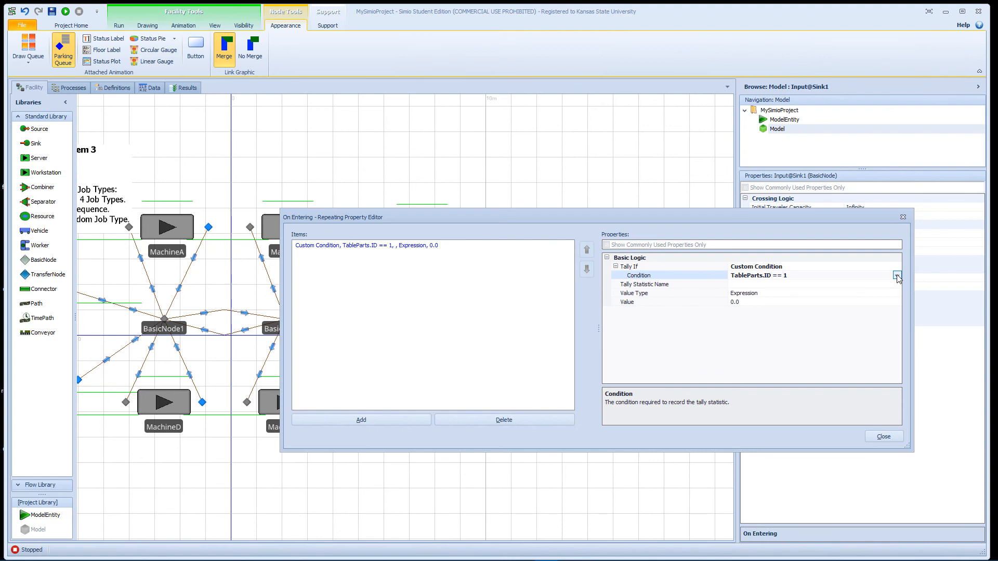
Step: Assign TallyStatJob1FlowTime as the tally statistic of the entry
left_click(882, 285)
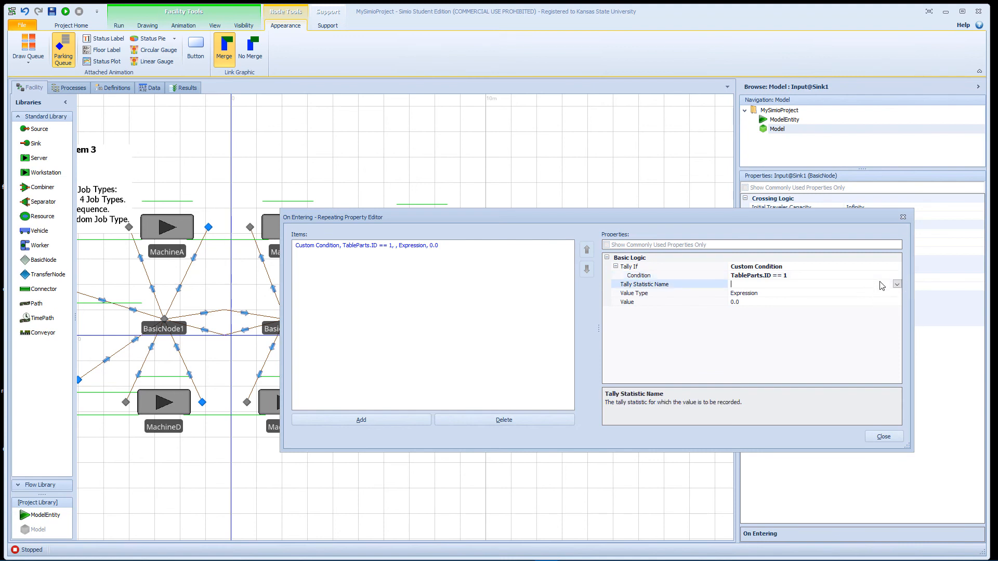
left_click(897, 285)
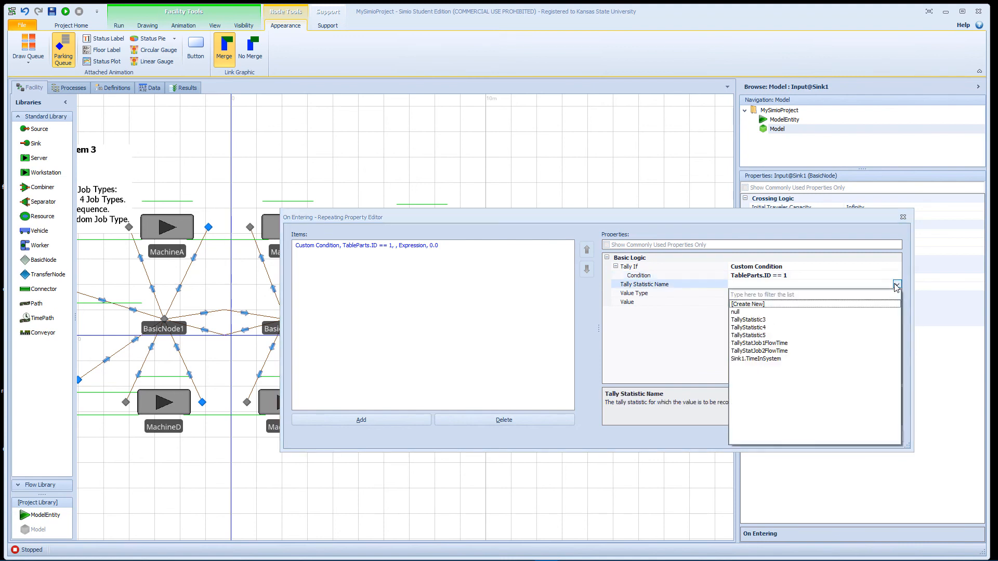
left_click(785, 343)
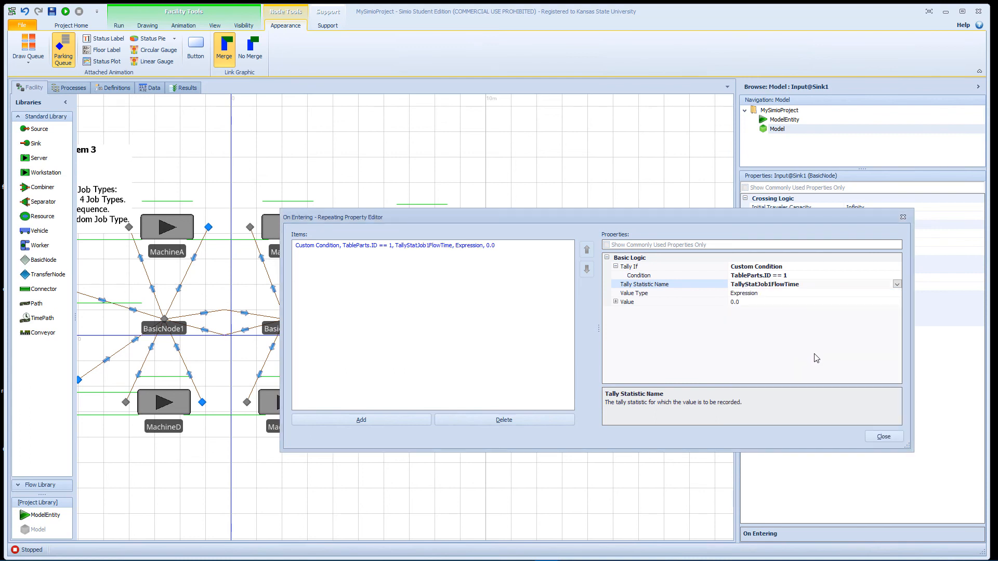
Step: Set the value recorded by the Job 1 on-entering tally entry to the expression ModelEntity.TimeInSystem
left_click(780, 294)
left_click(770, 302)
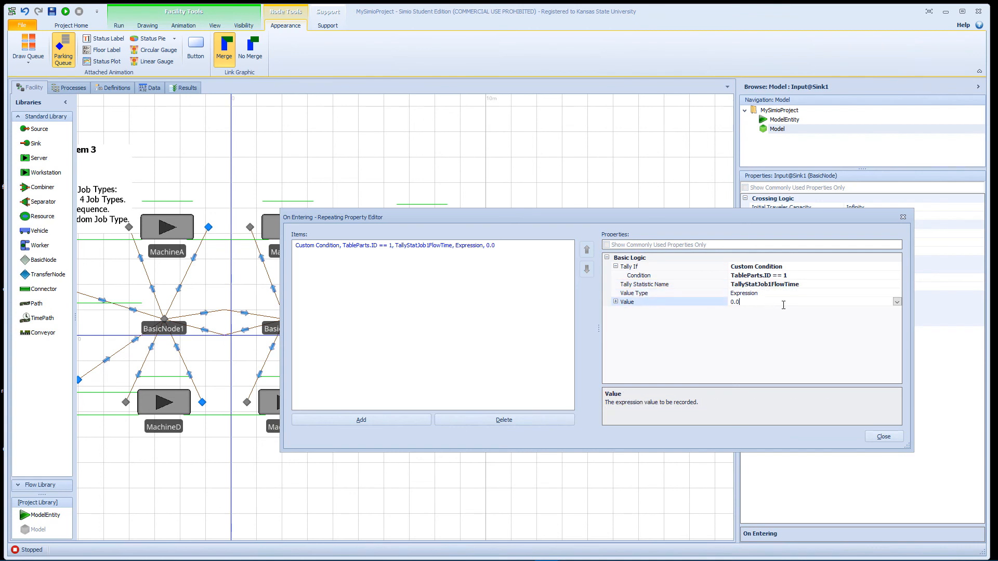
left_click(897, 303)
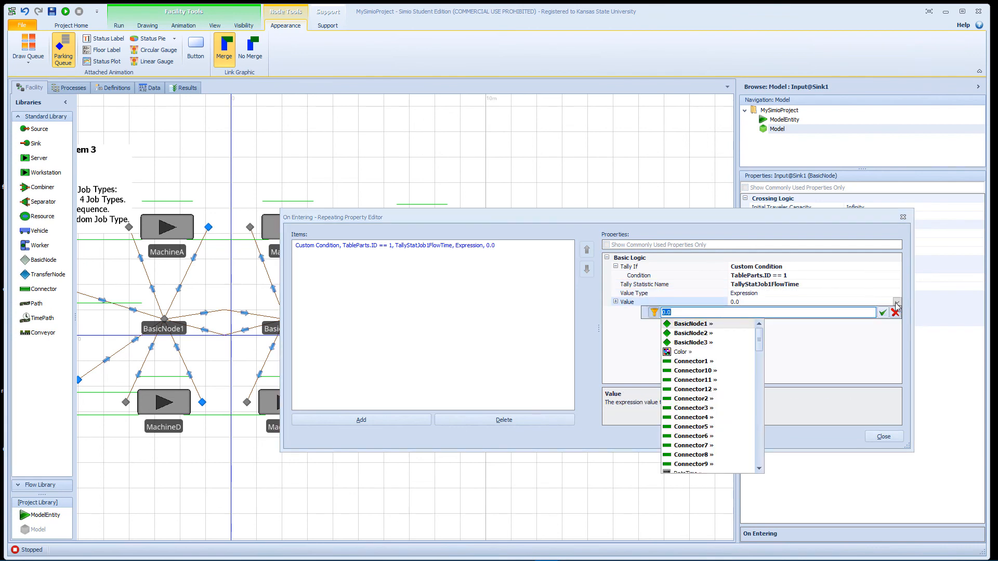
type("Mode")
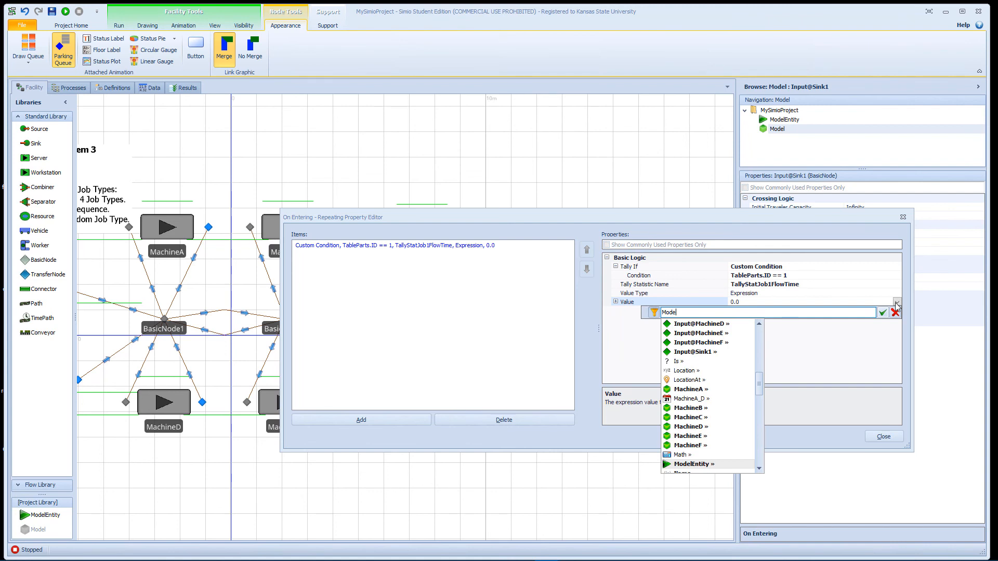
type("lEntity.")
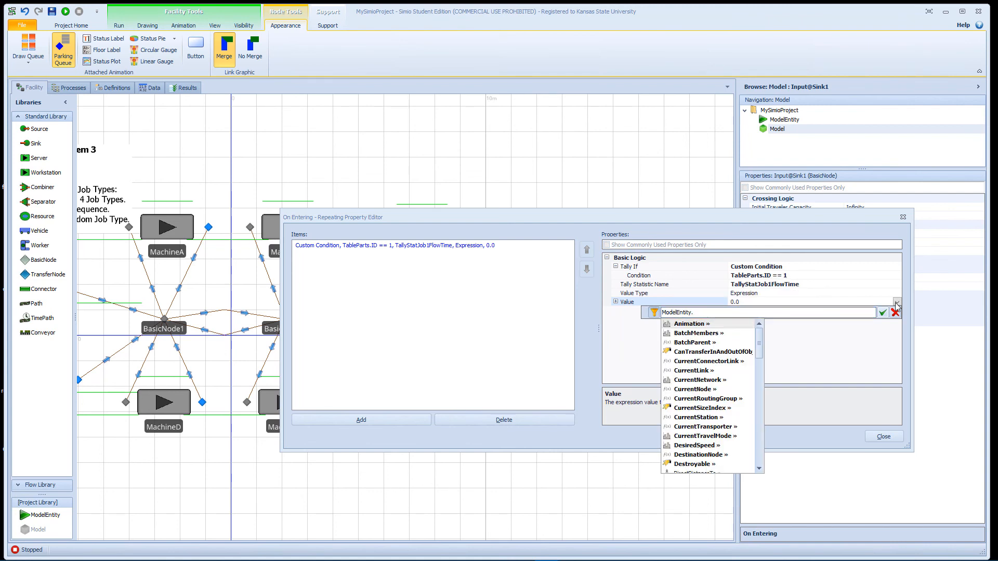
type("Ti")
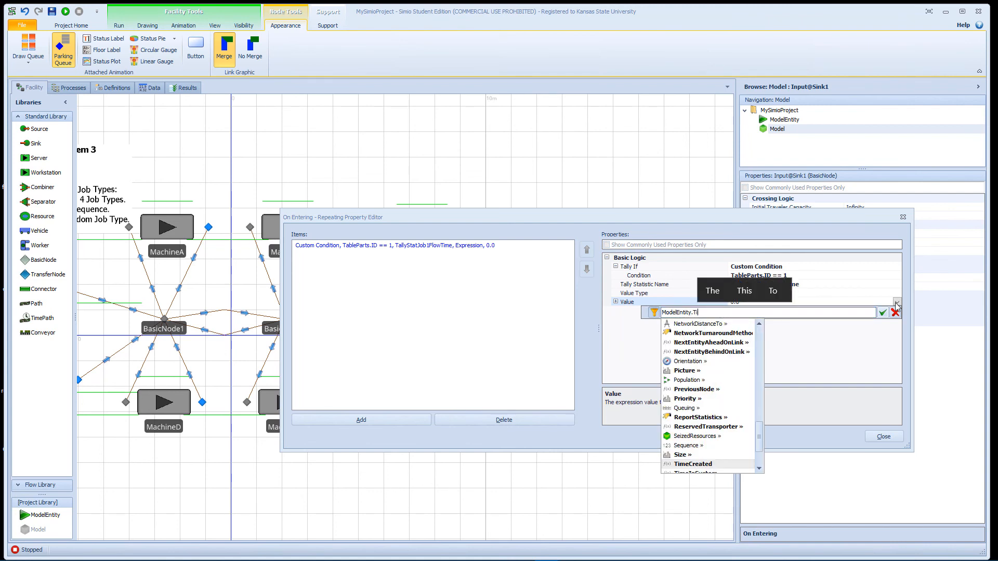
type("m")
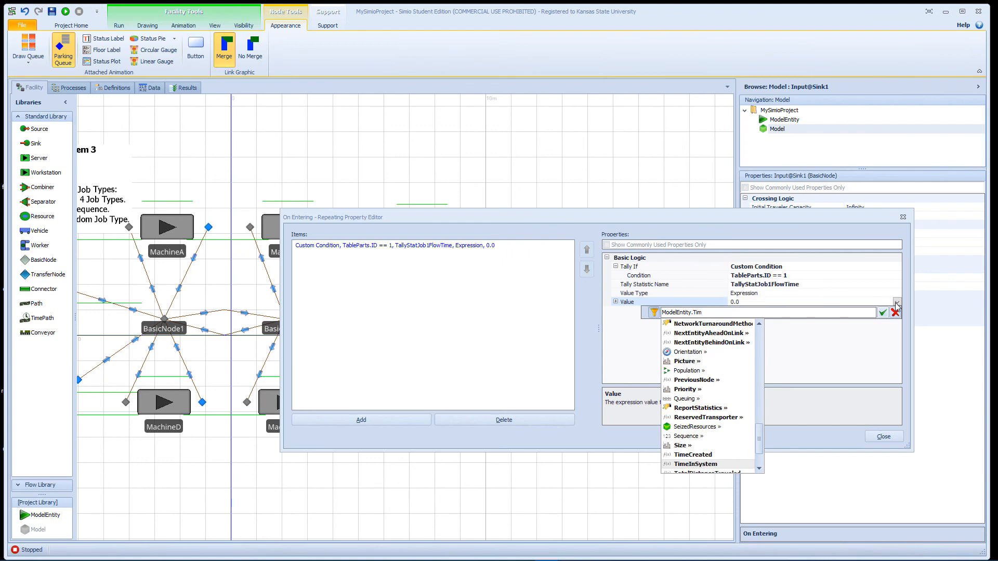
key("Return")
key("Return")
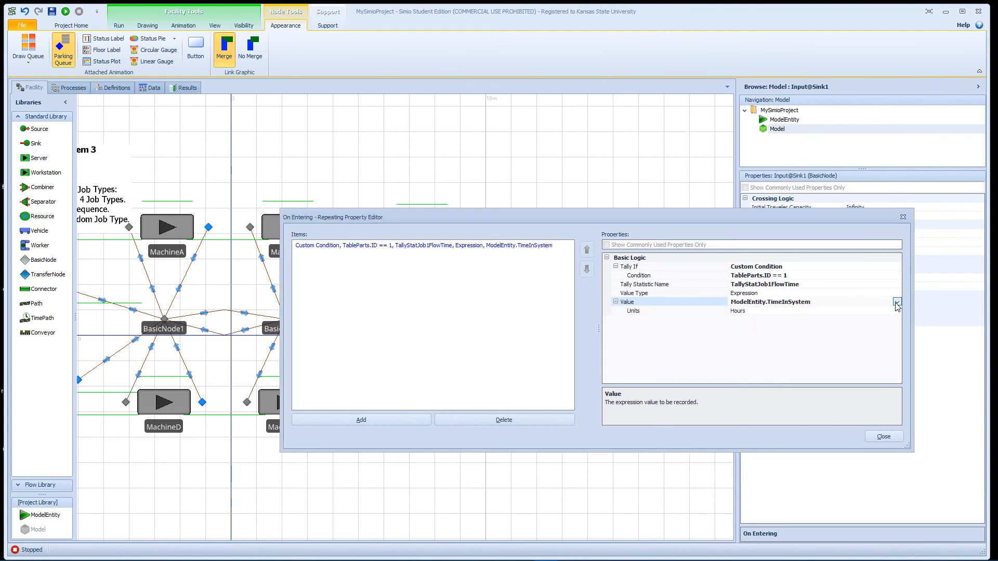
Step: Add a second on-entering tally entry at Sink1's input node and make it depend on a Custom Condition
left_click(410, 420)
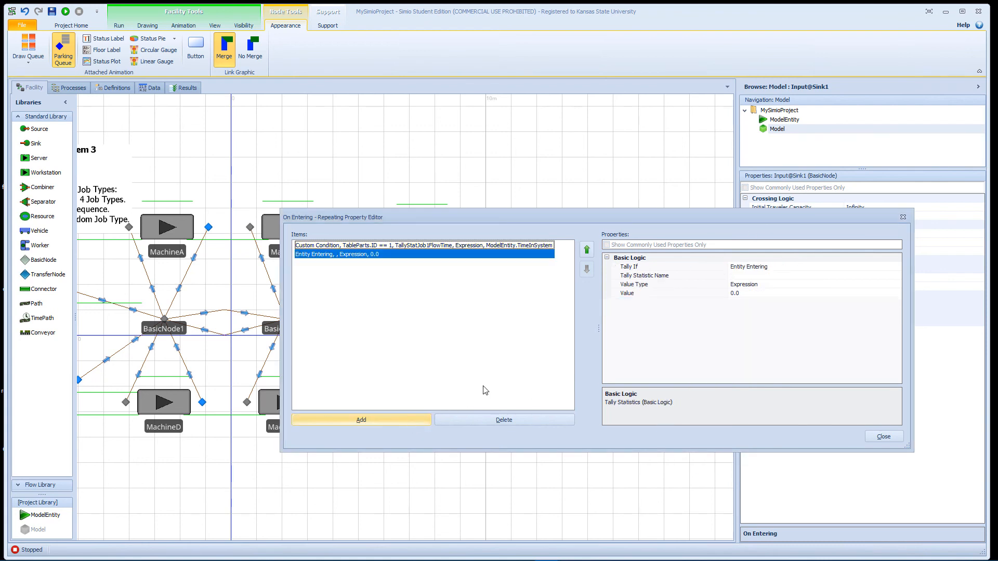
left_click(780, 267)
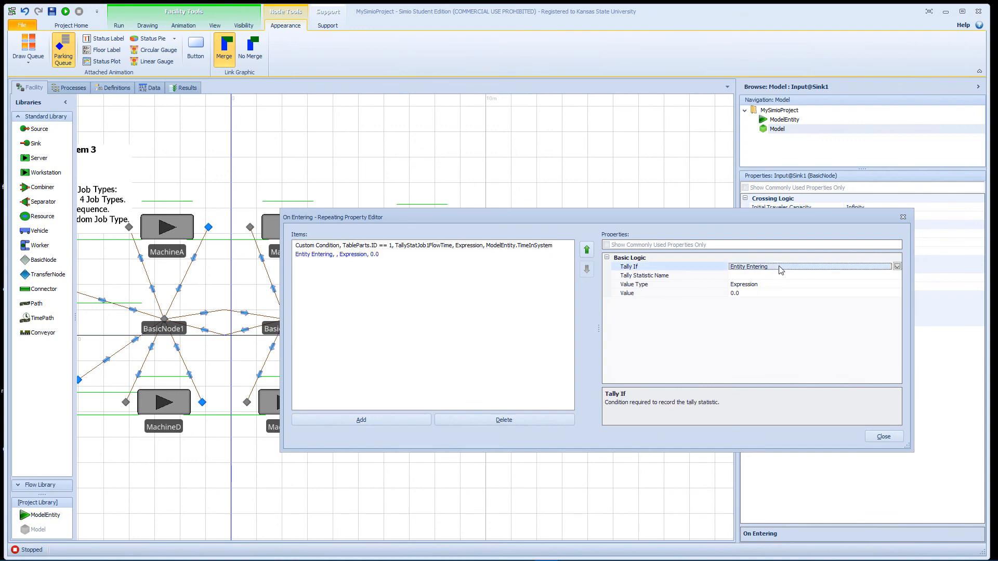
left_click(897, 266)
left_click(827, 276)
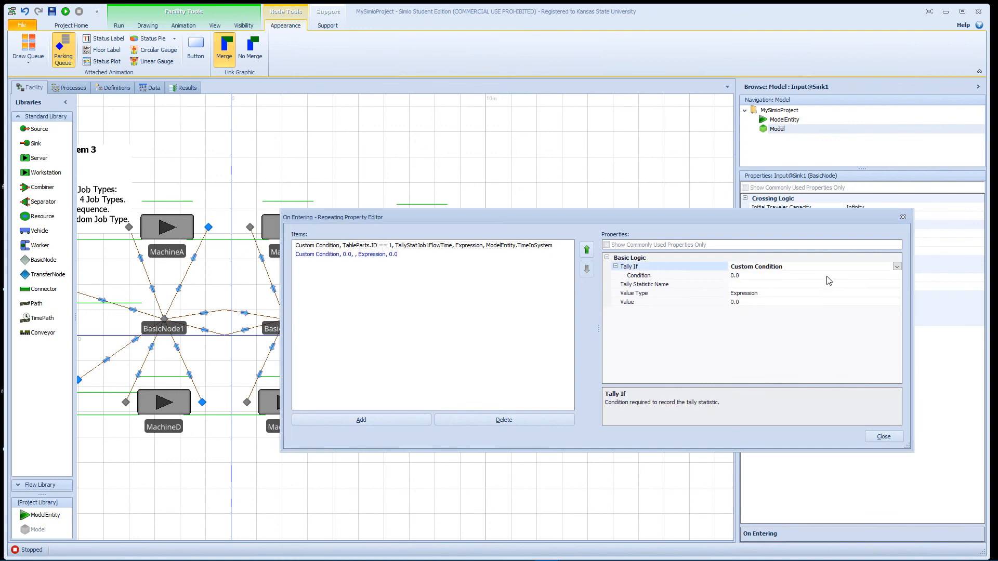
Step: Set the condition of the second on-entering tally entry to TableParts.ID == 2
left_click(789, 276)
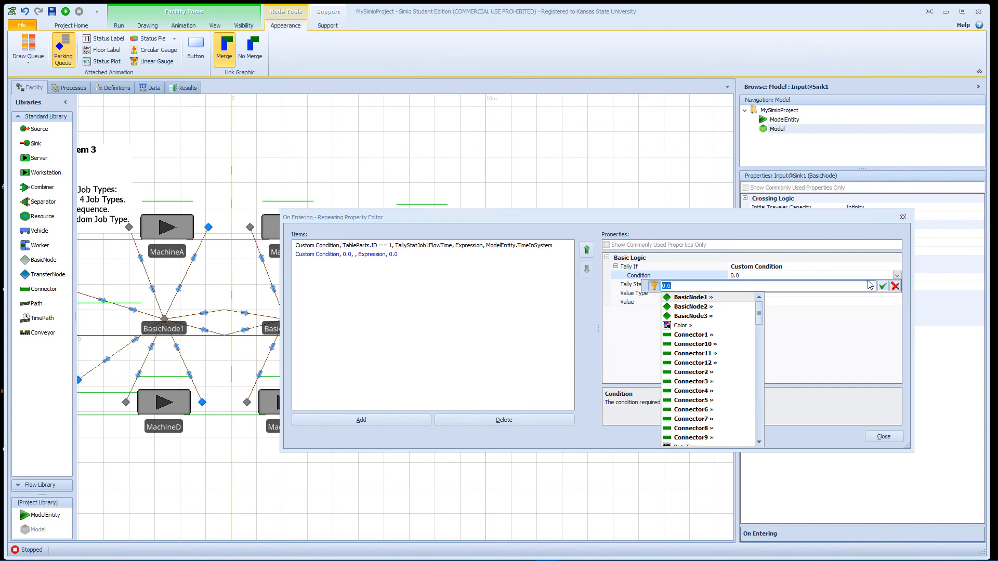
type("TablePar")
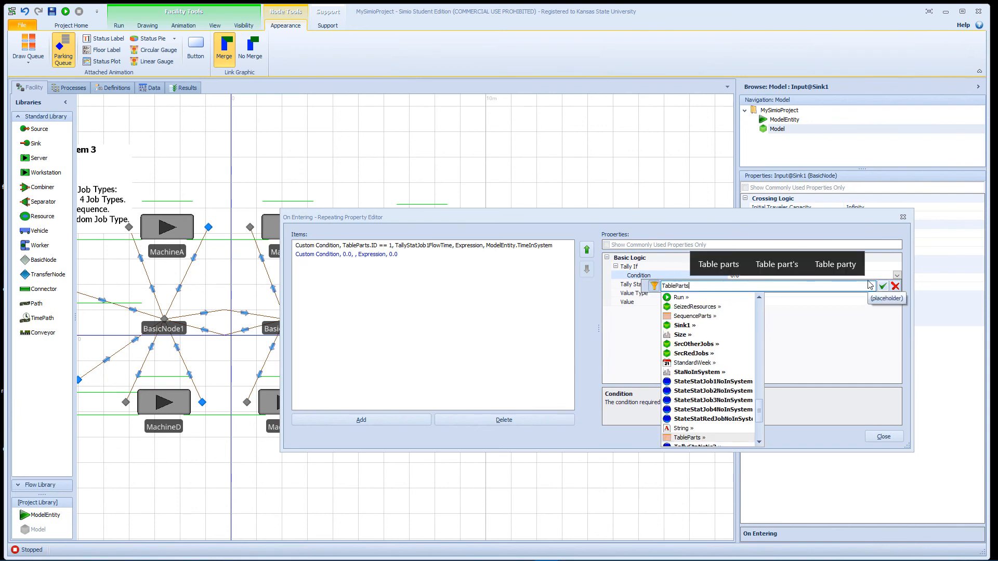
type("ts.ID")
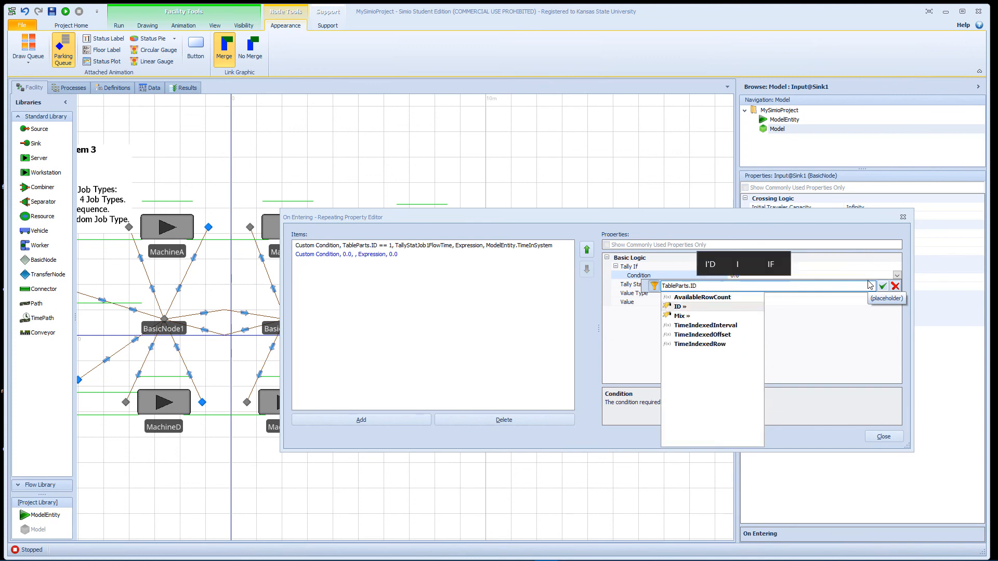
type(" == 2")
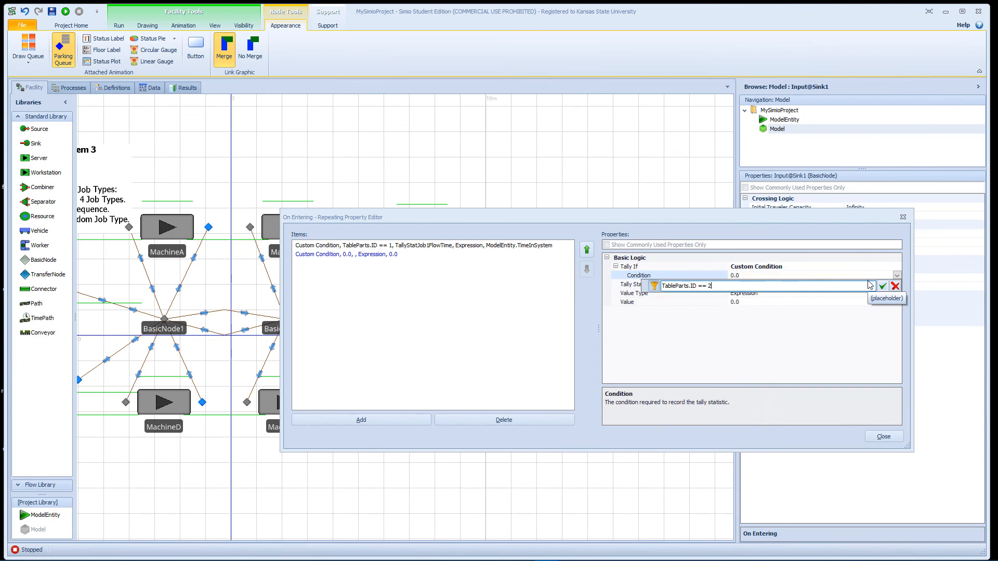
key("Return")
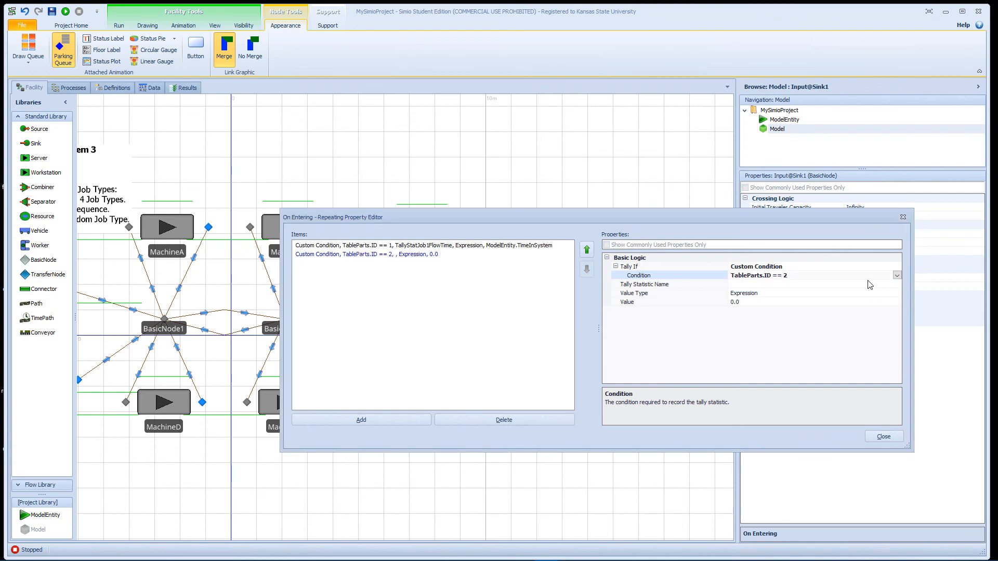
Step: Assign TallyStatJob2FlowTime as the tally statistic of the second on-entering entry
left_click(860, 284)
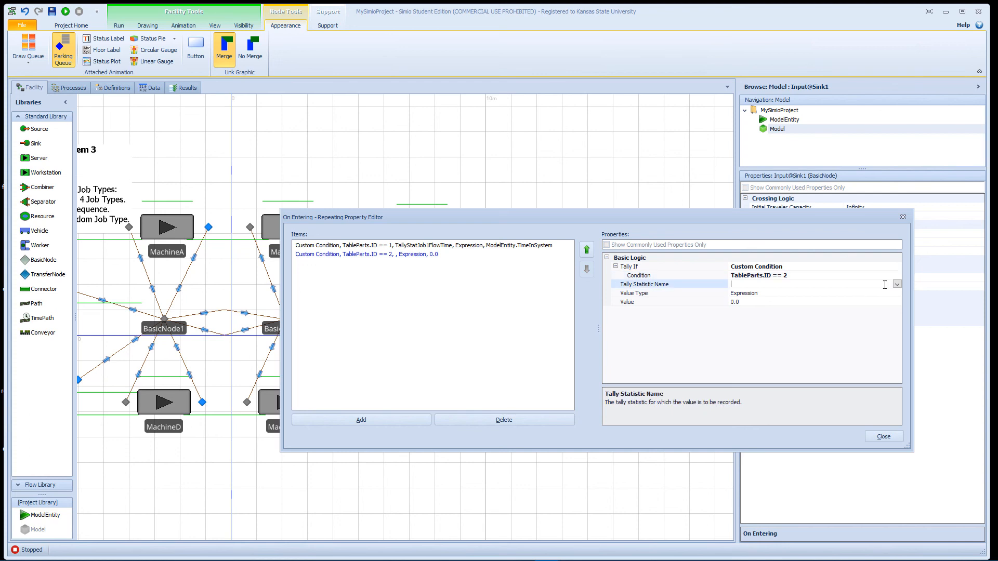
left_click(897, 285)
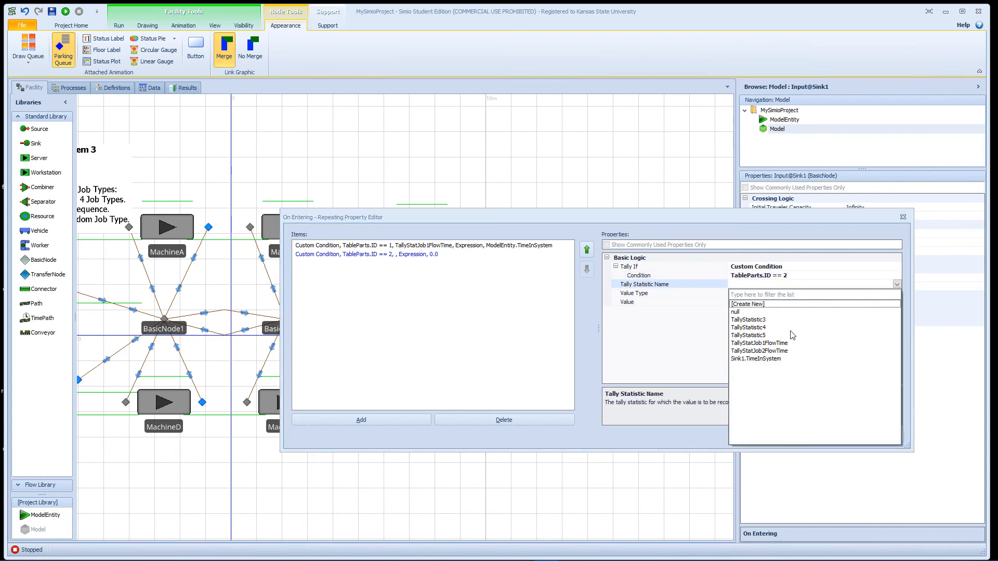
left_click(785, 351)
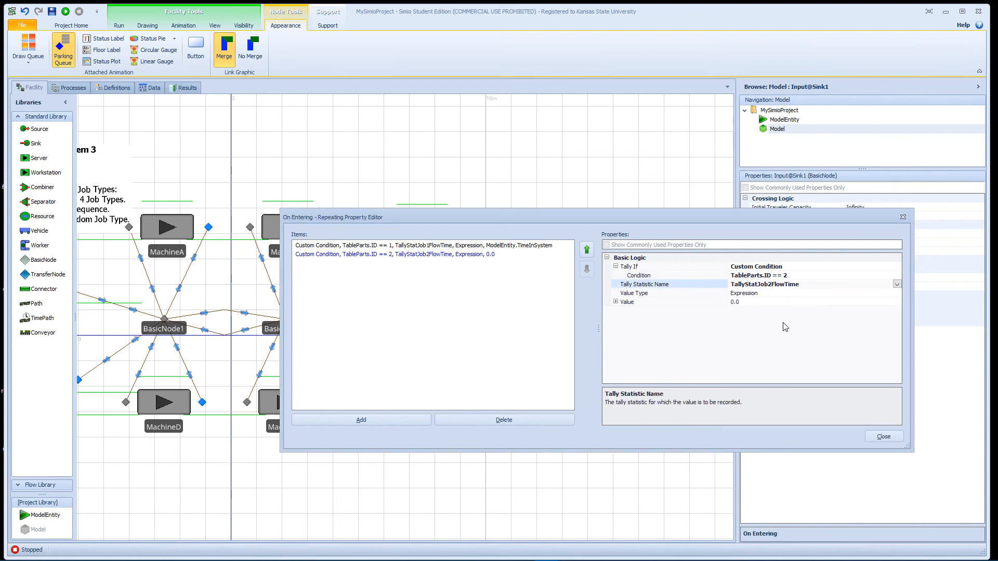
Step: Set the second tally entry's value to ModelEntity.TimeInSystem and close the on-entering tally editor
left_click(763, 303)
left_click(898, 302)
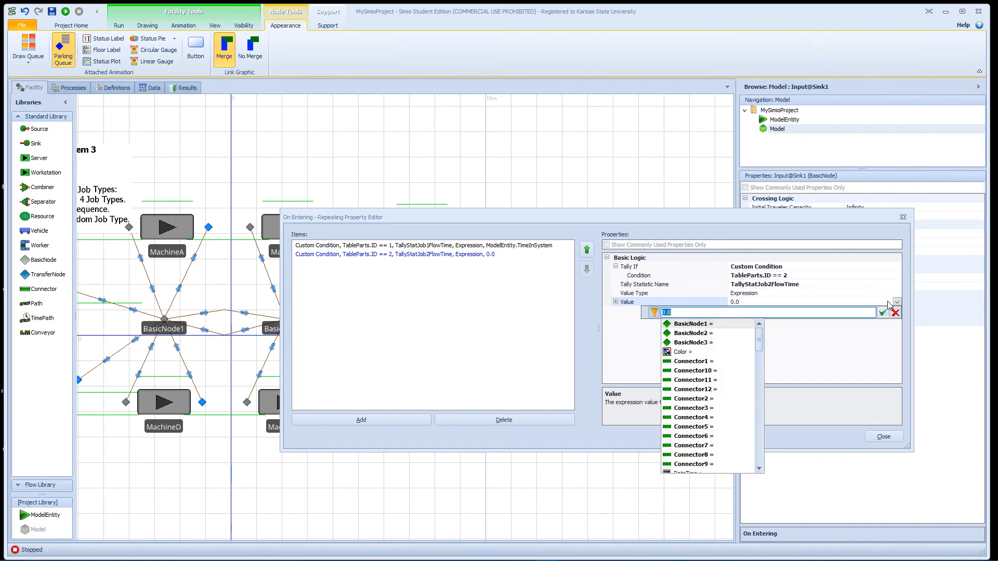
type("Mode")
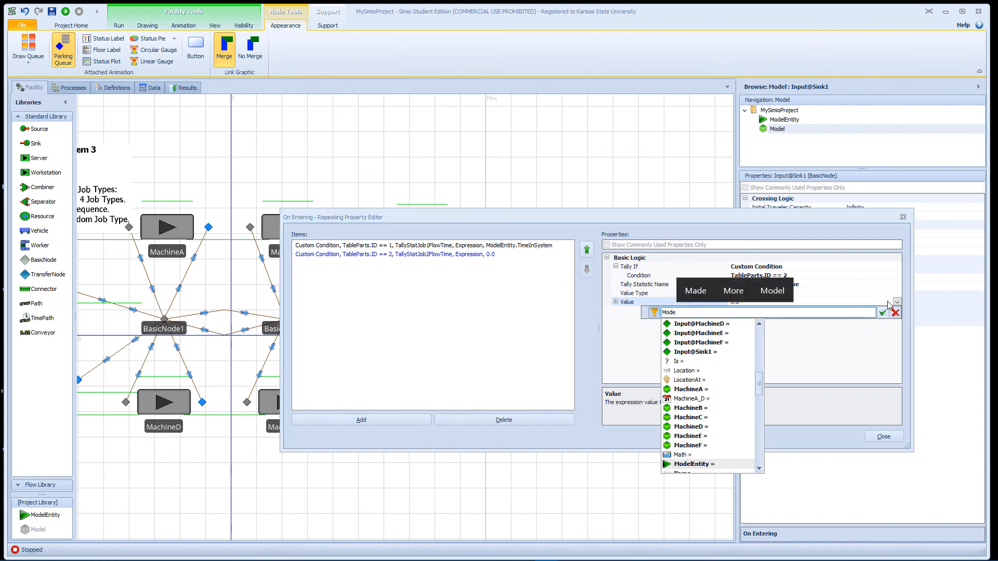
type("lEntity.")
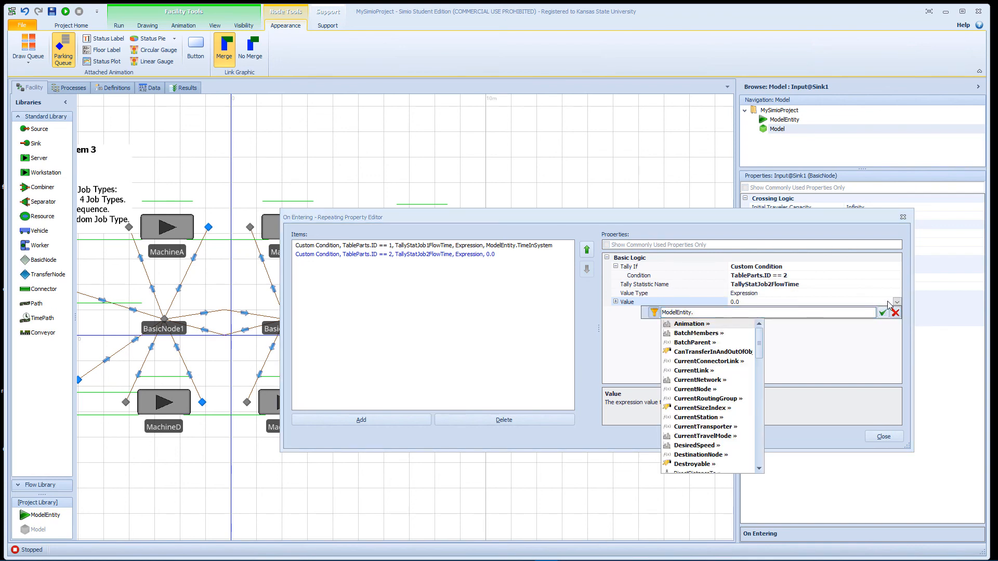
type("TimeI")
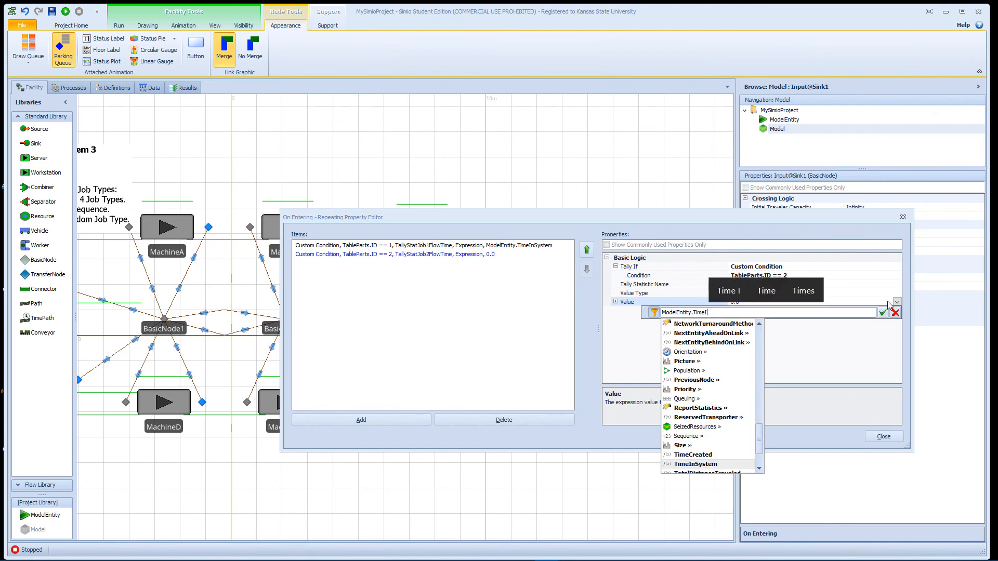
key("Return")
key("Return")
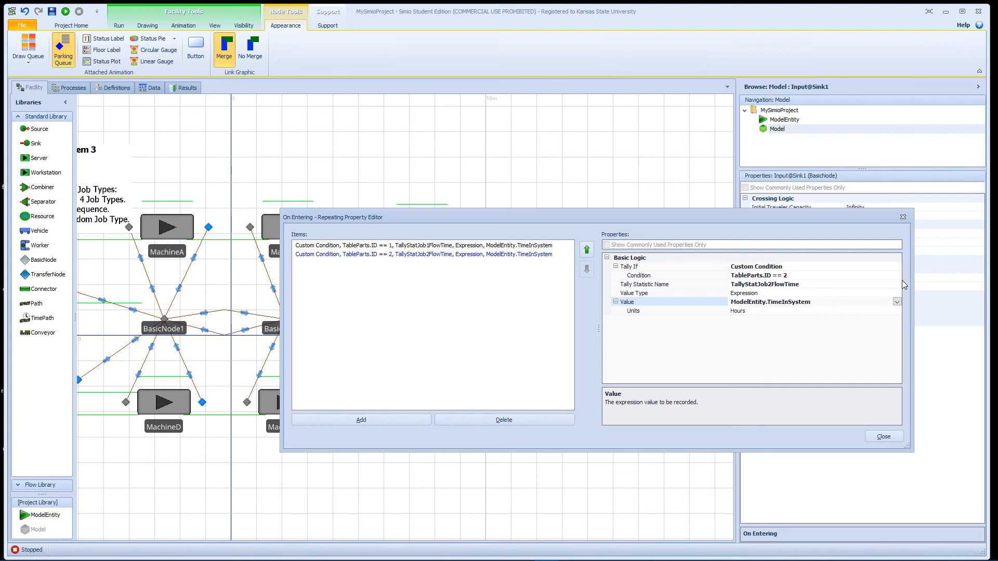
left_click(884, 437)
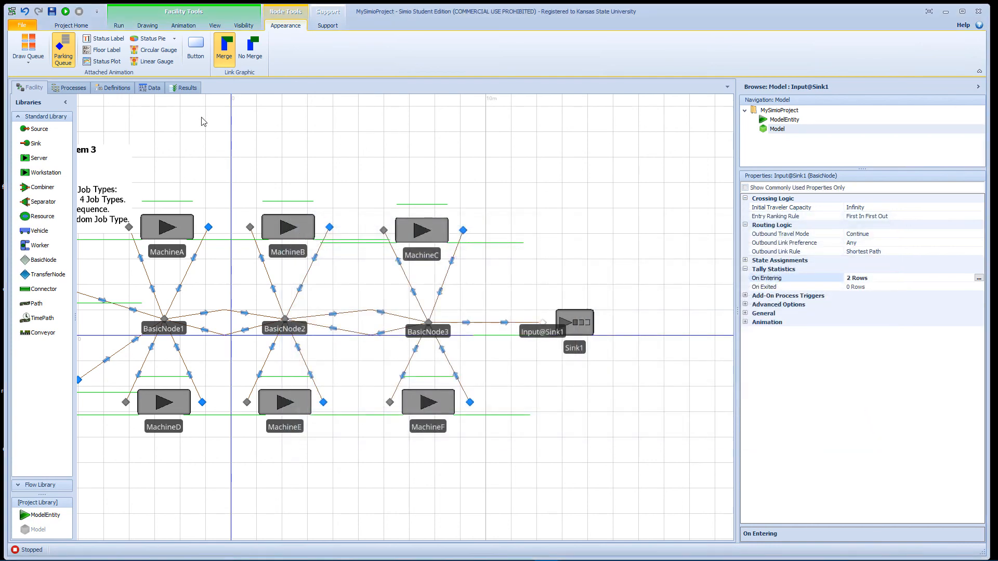
Step: Check the results classification of the Job 1 flow time tally and the results pivot grid, and return to the facility model
left_click(120, 89)
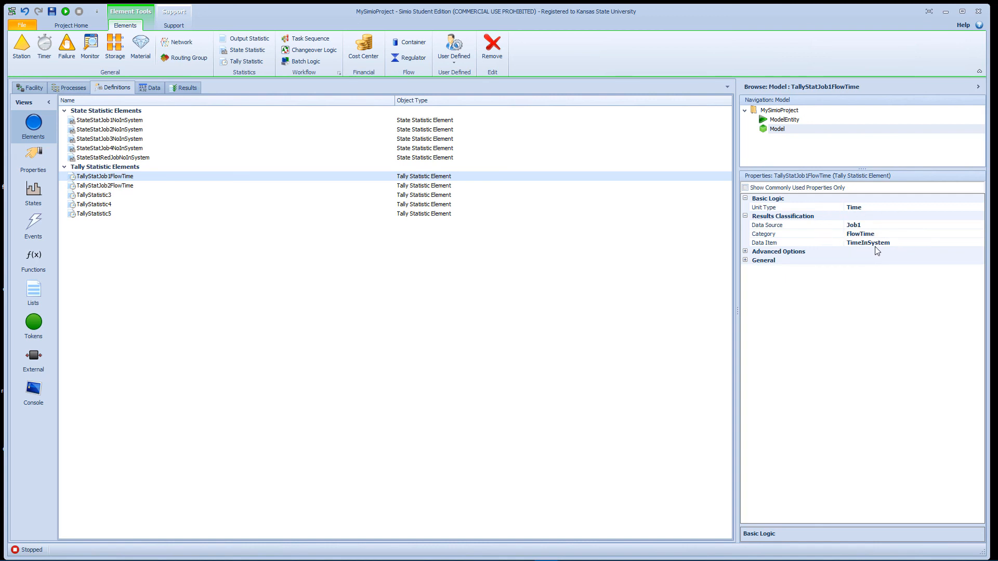
left_click(192, 89)
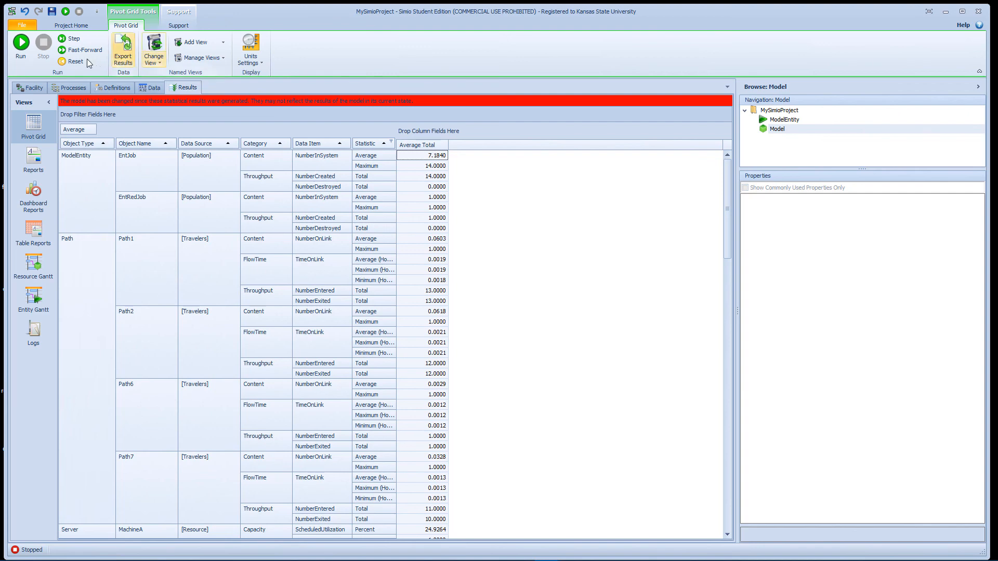
left_click(32, 87)
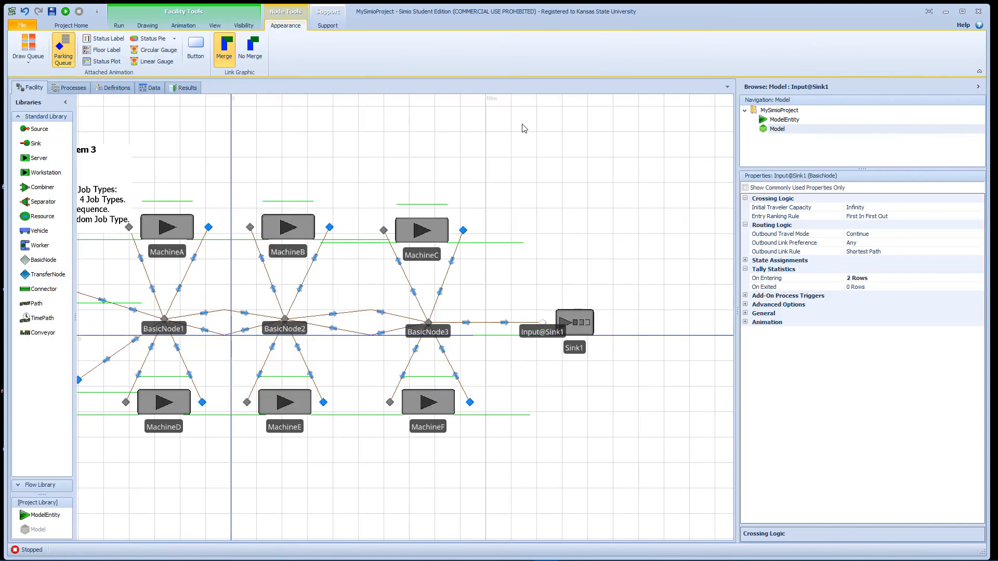